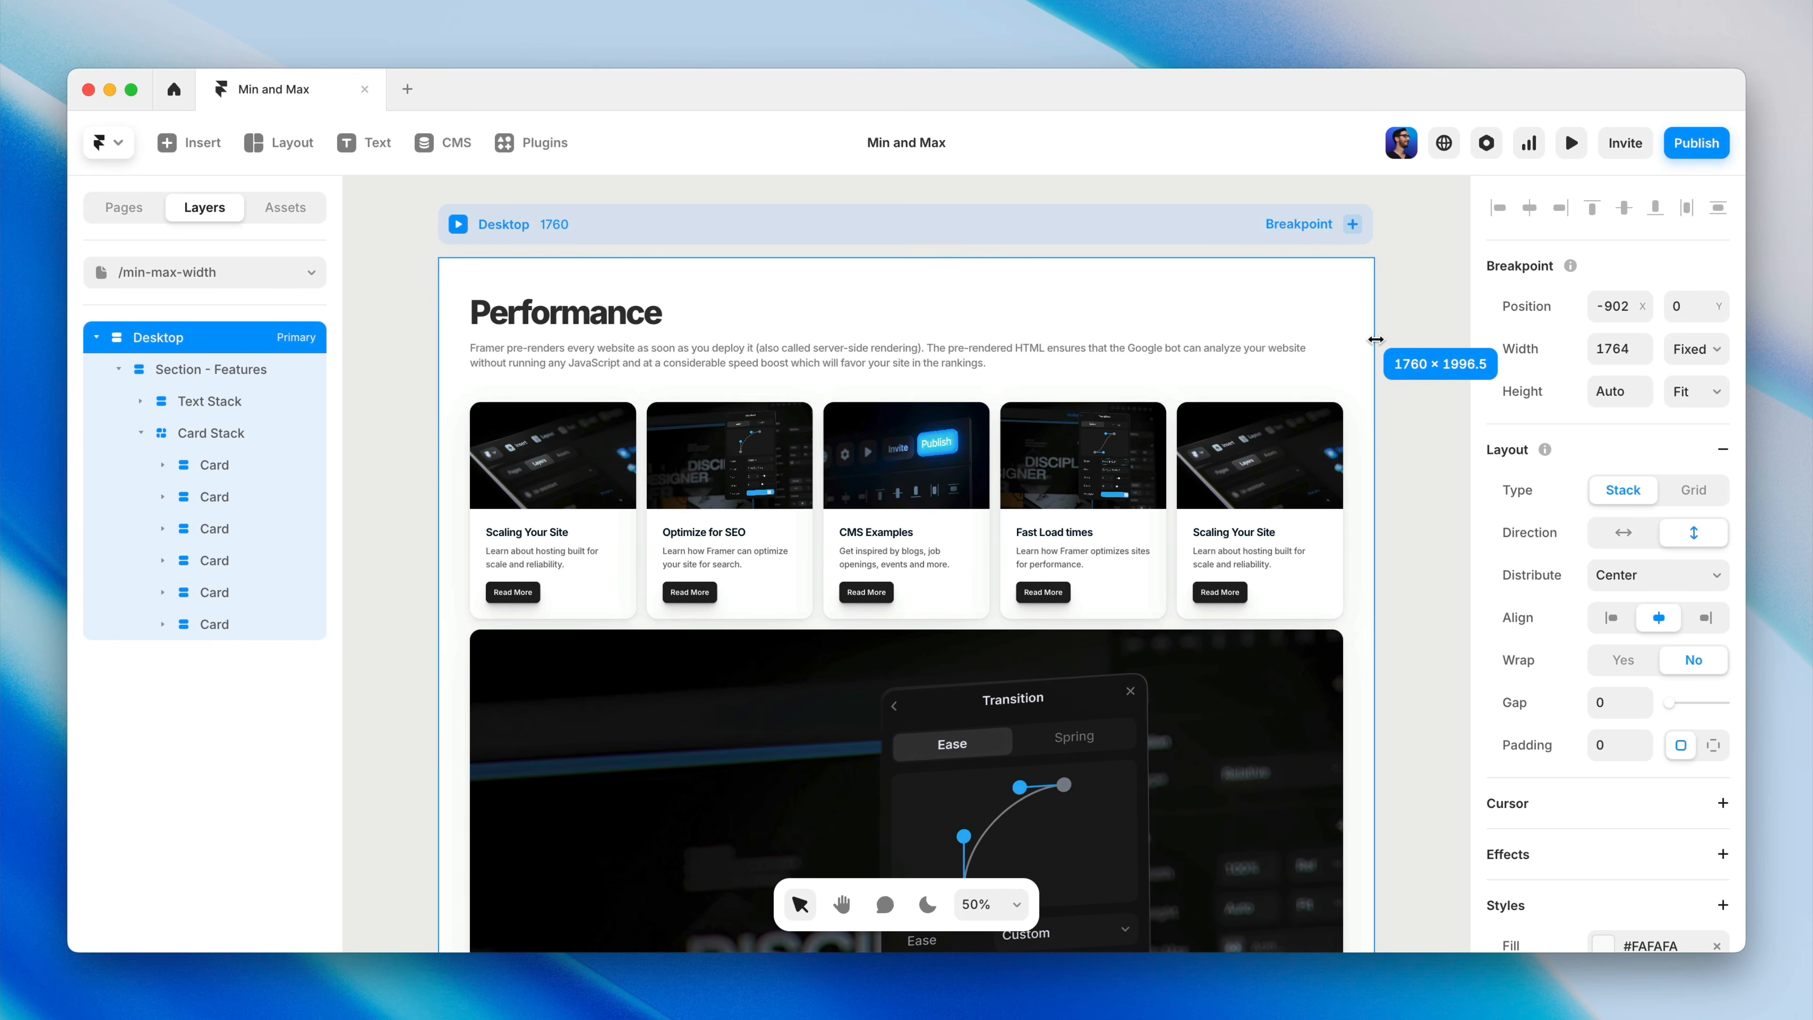
Resize the Desktop breakpoint down to a width of 1000 to test how the cards reflow
left_click_drag(1375, 337, 1324, 348)
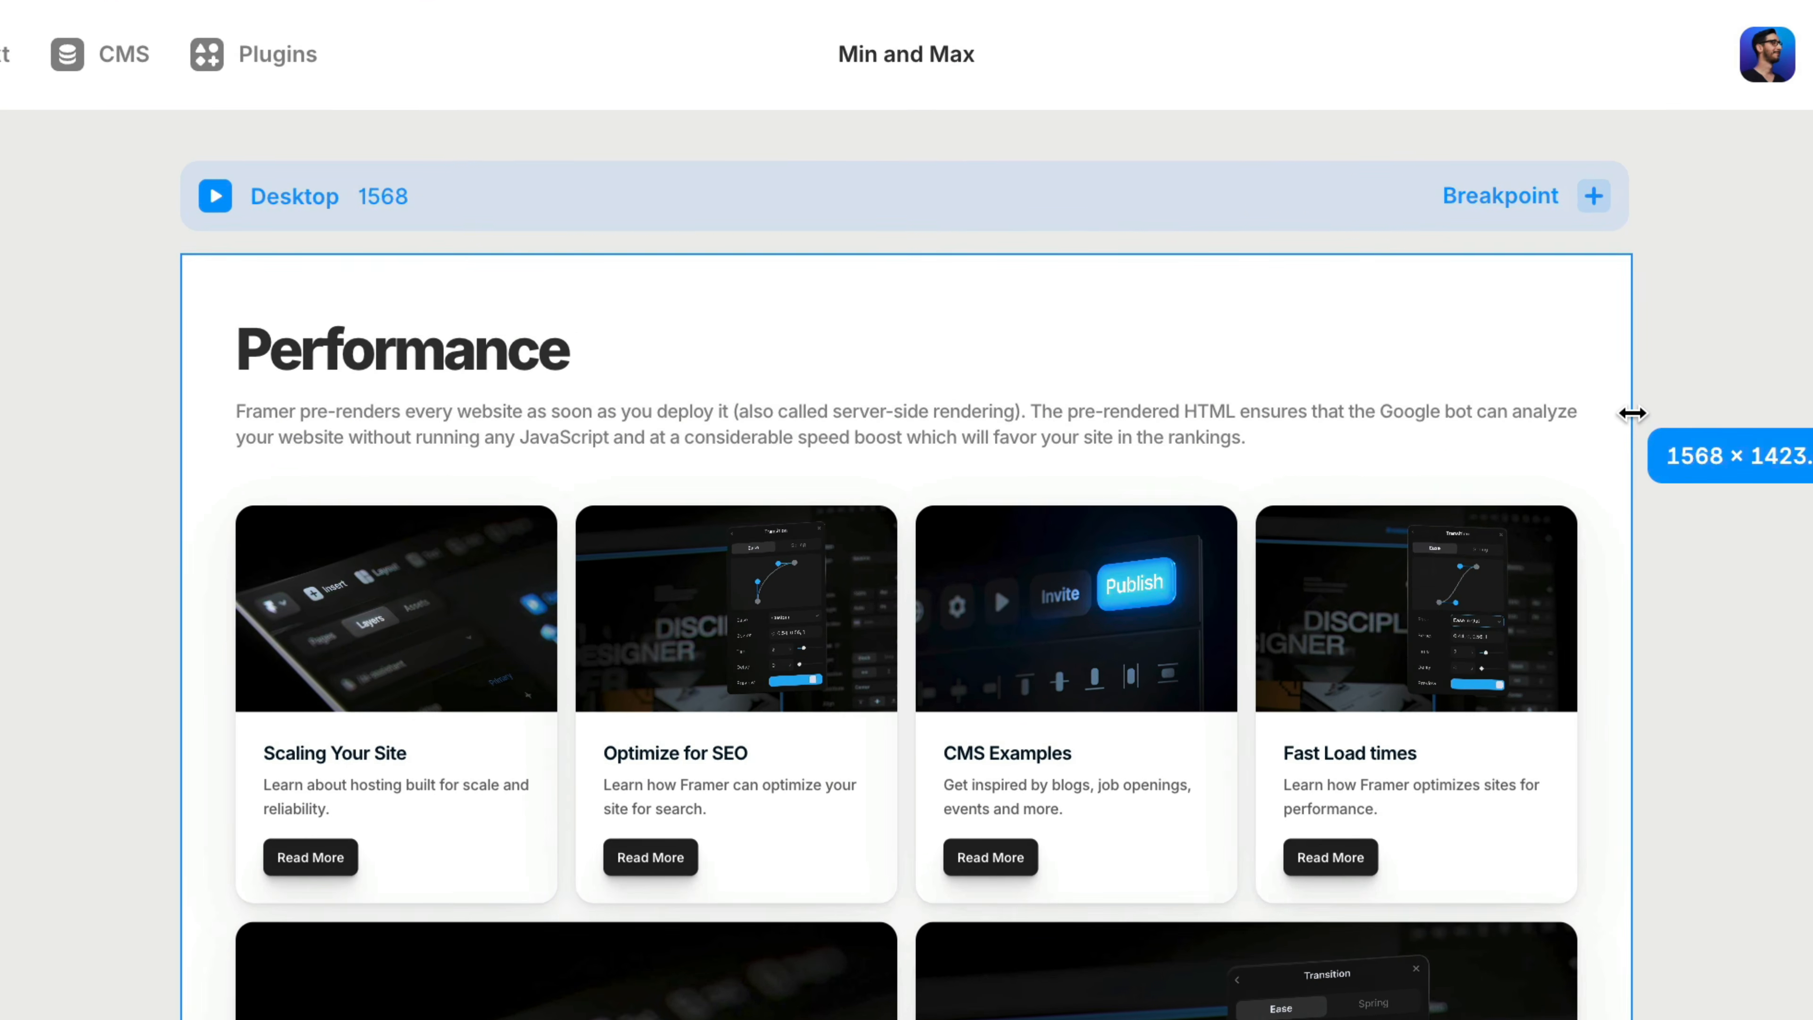
left_click_drag(1633, 413, 1739, 408)
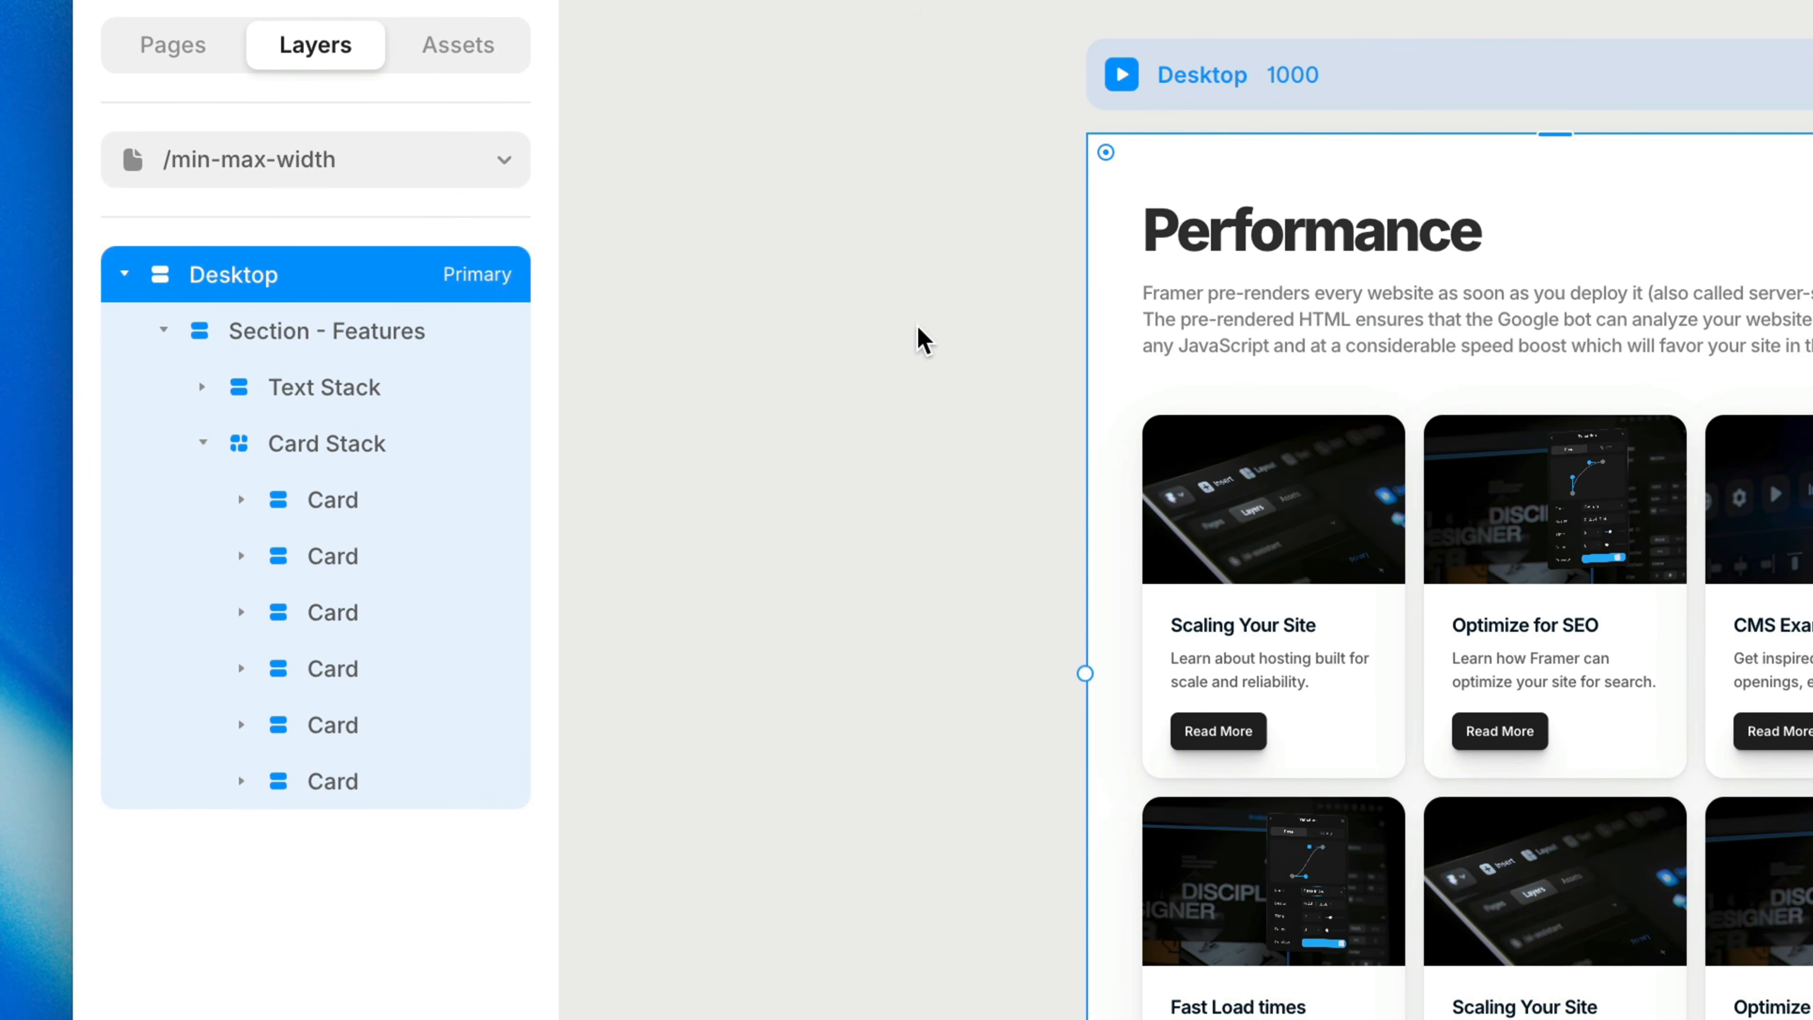
Open the min and max size options of the Section - Features layer, then dismiss them
left_click(470, 333)
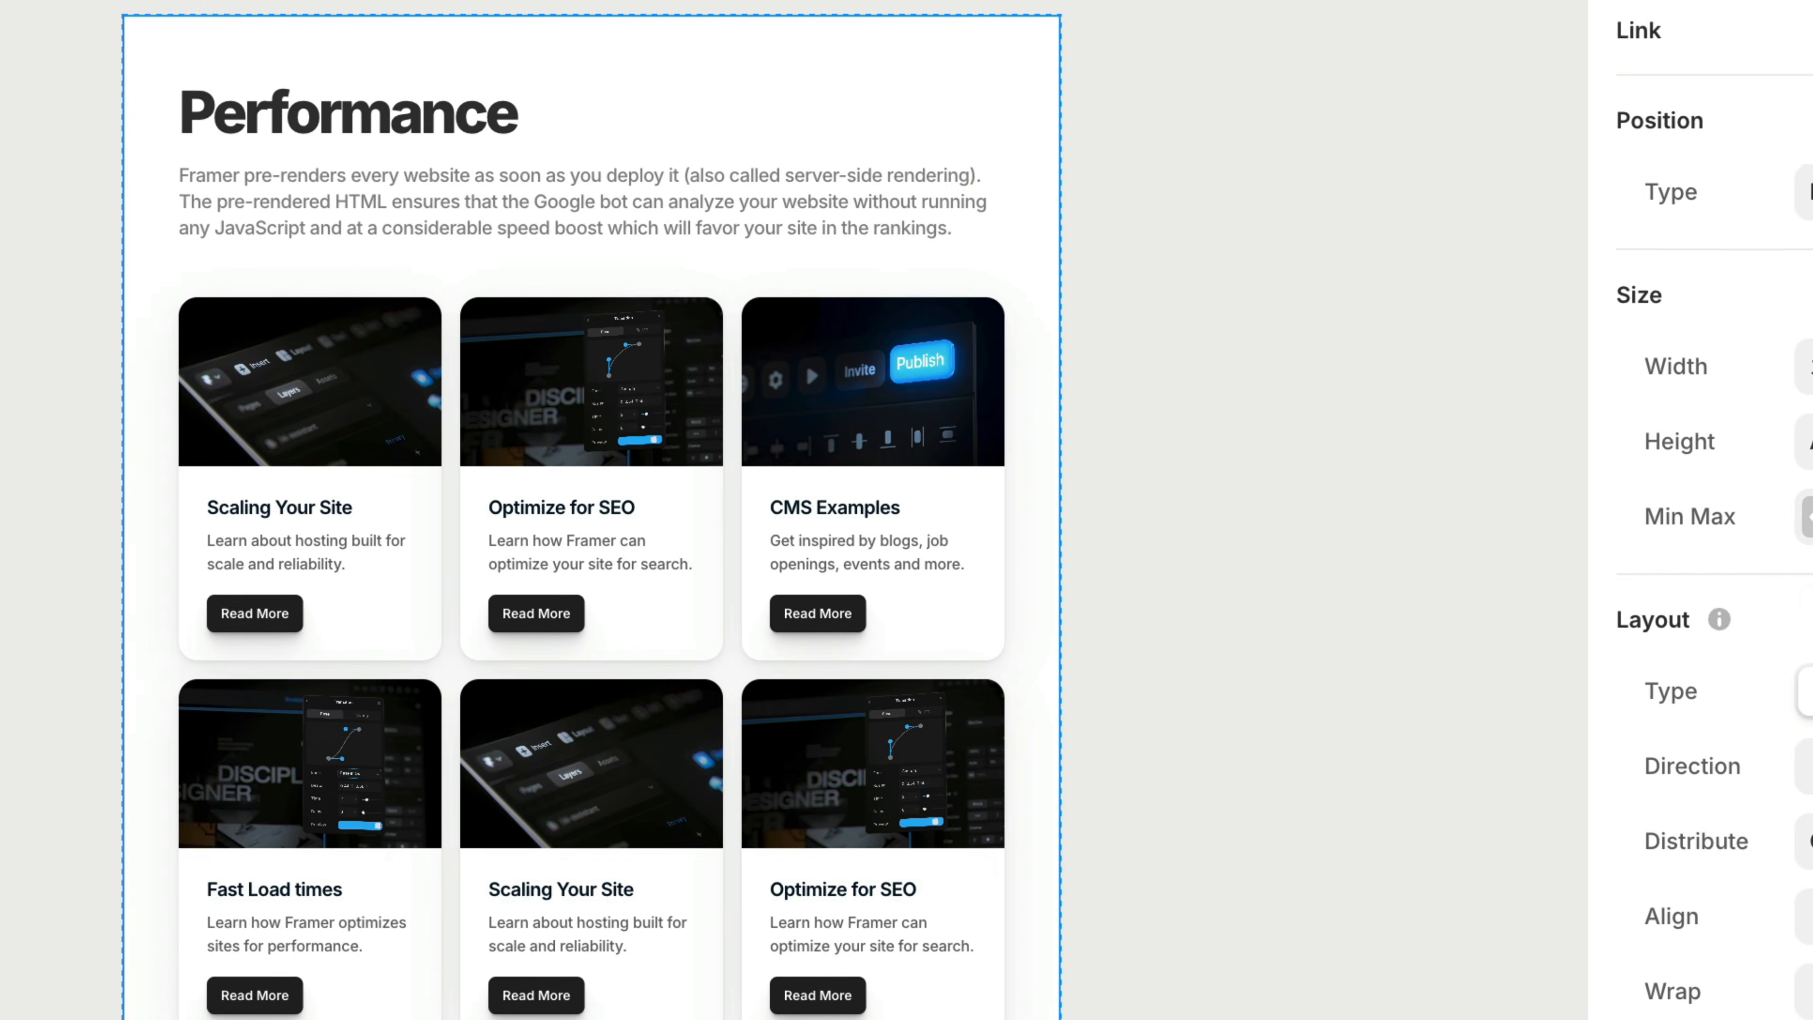
left_click(1535, 474)
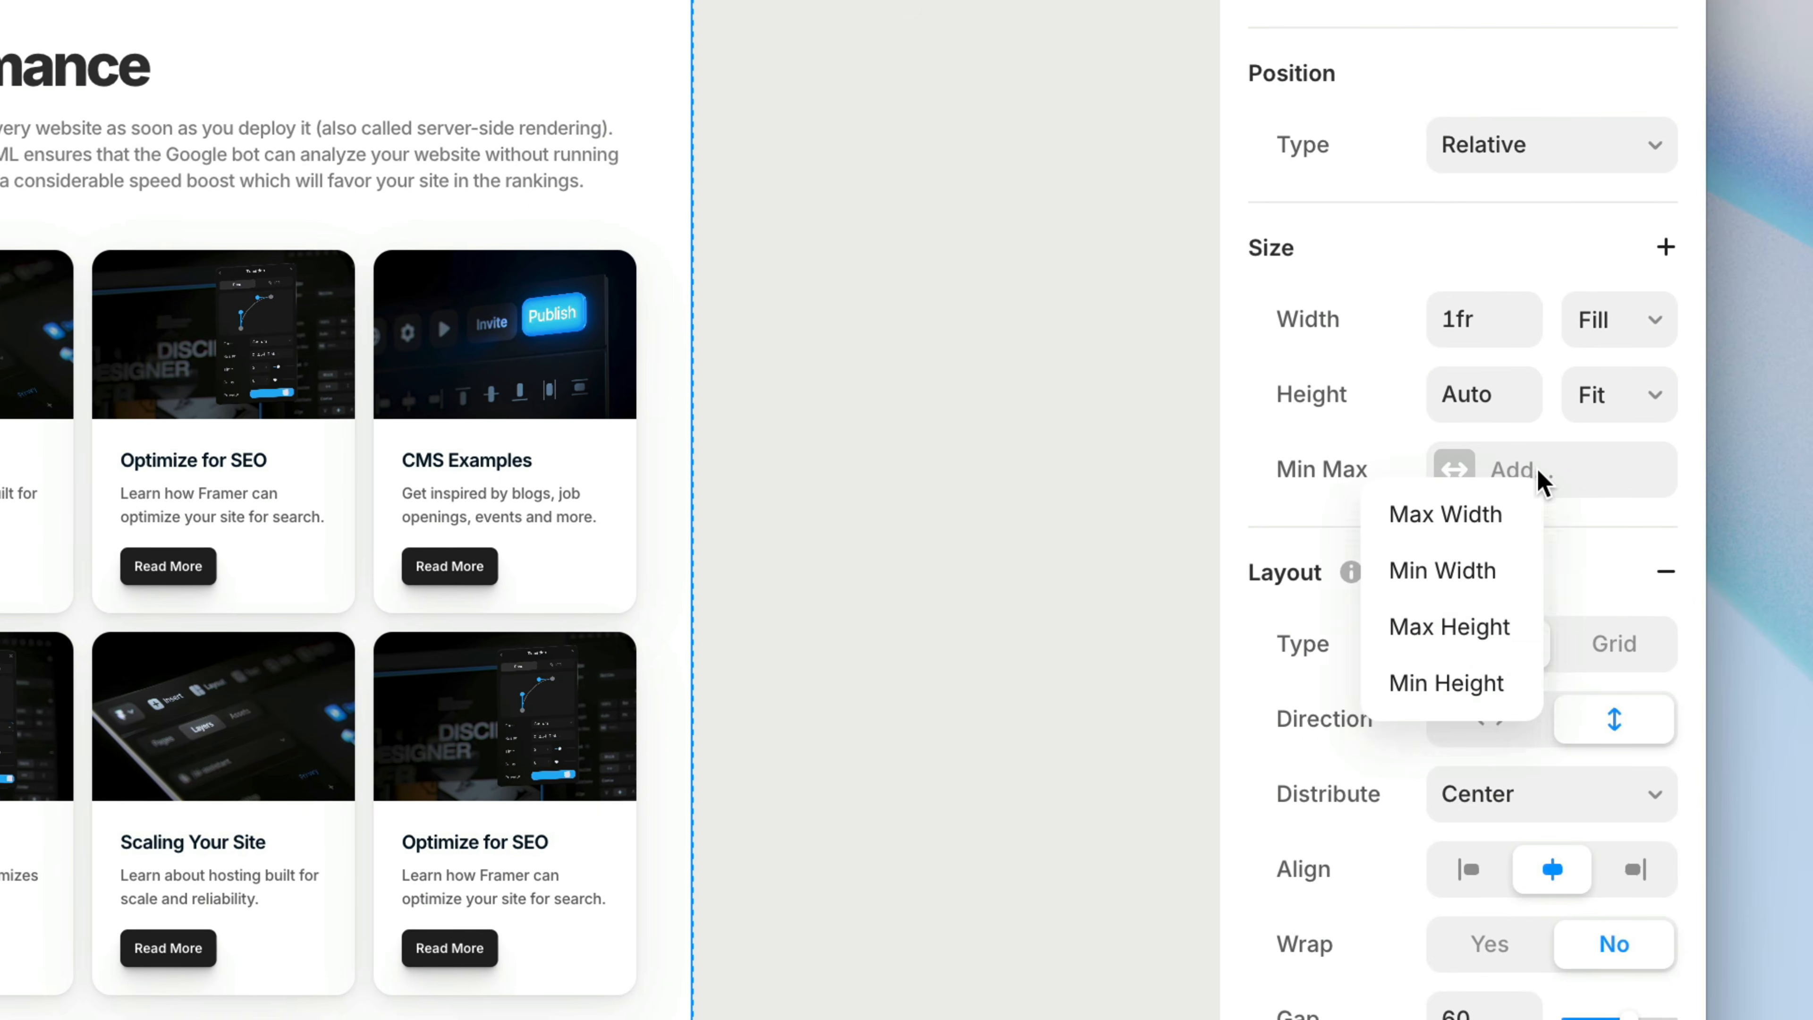
left_click(1539, 486)
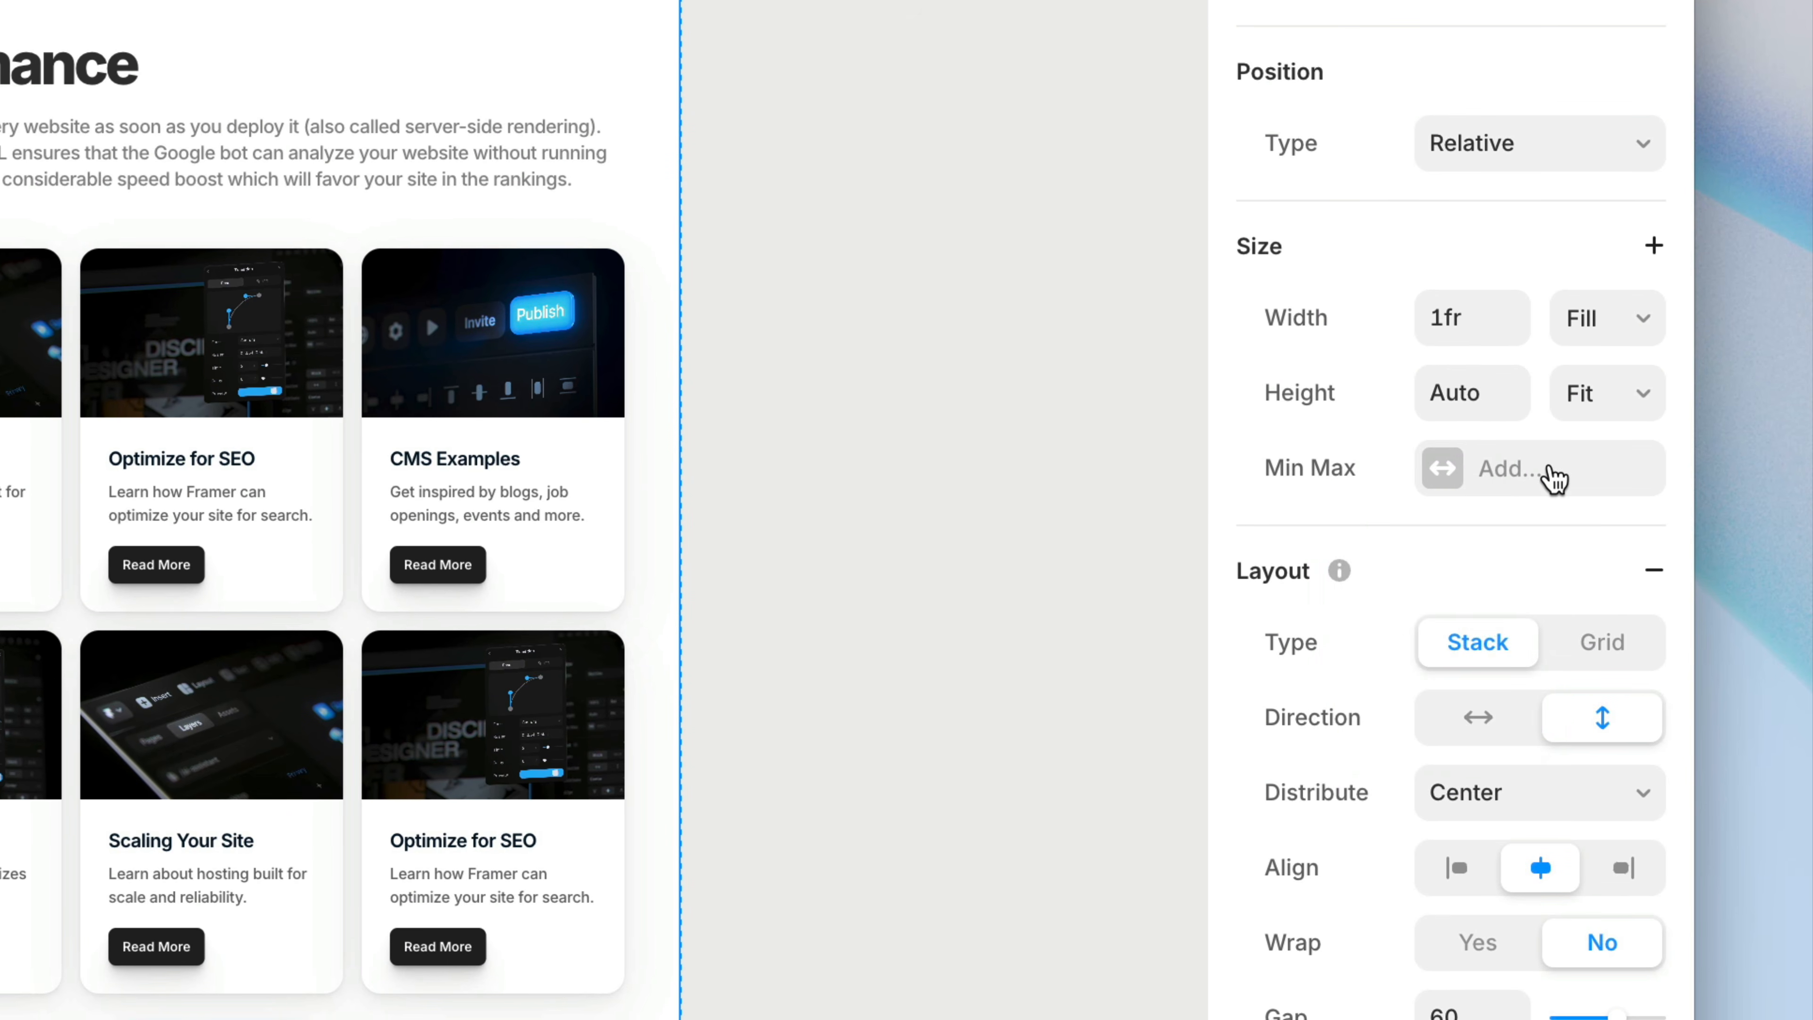
Try a pale pink #FCE8E8 fill on Section - Features, then return the fill to #FFFFFF
scroll(1549, 473, "down", 15)
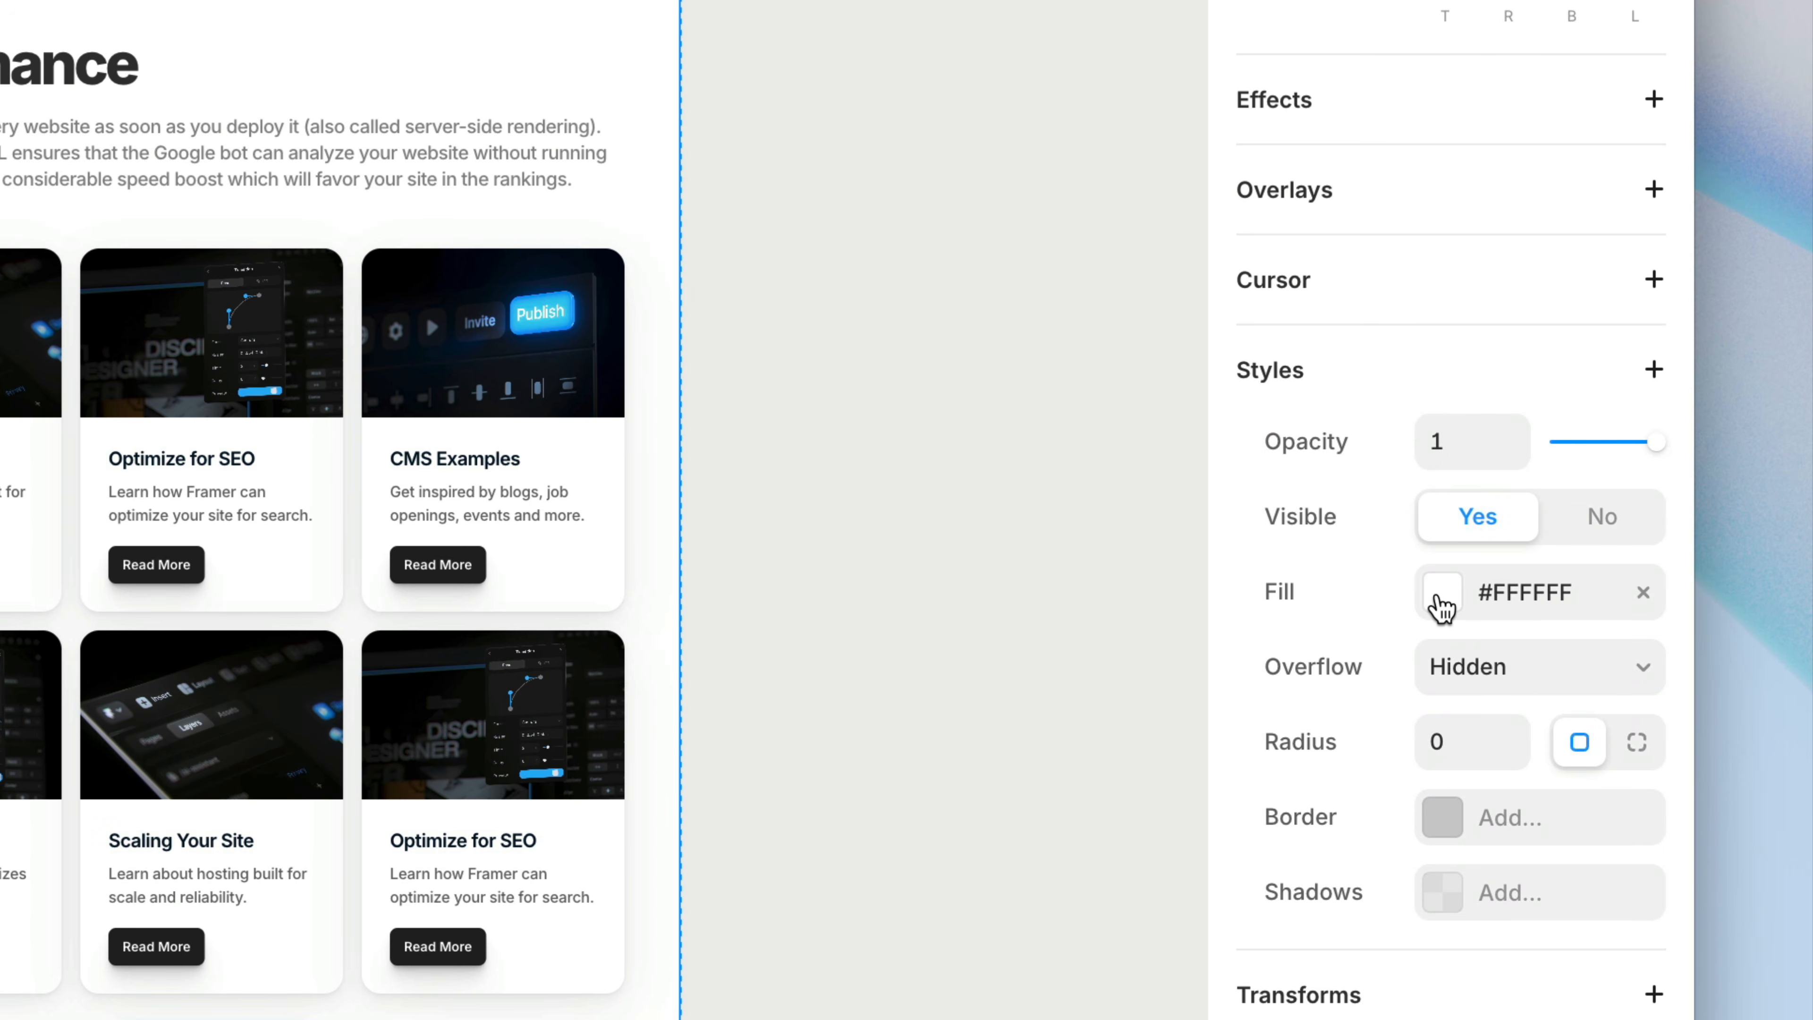
left_click(1441, 607)
left_click(763, 539)
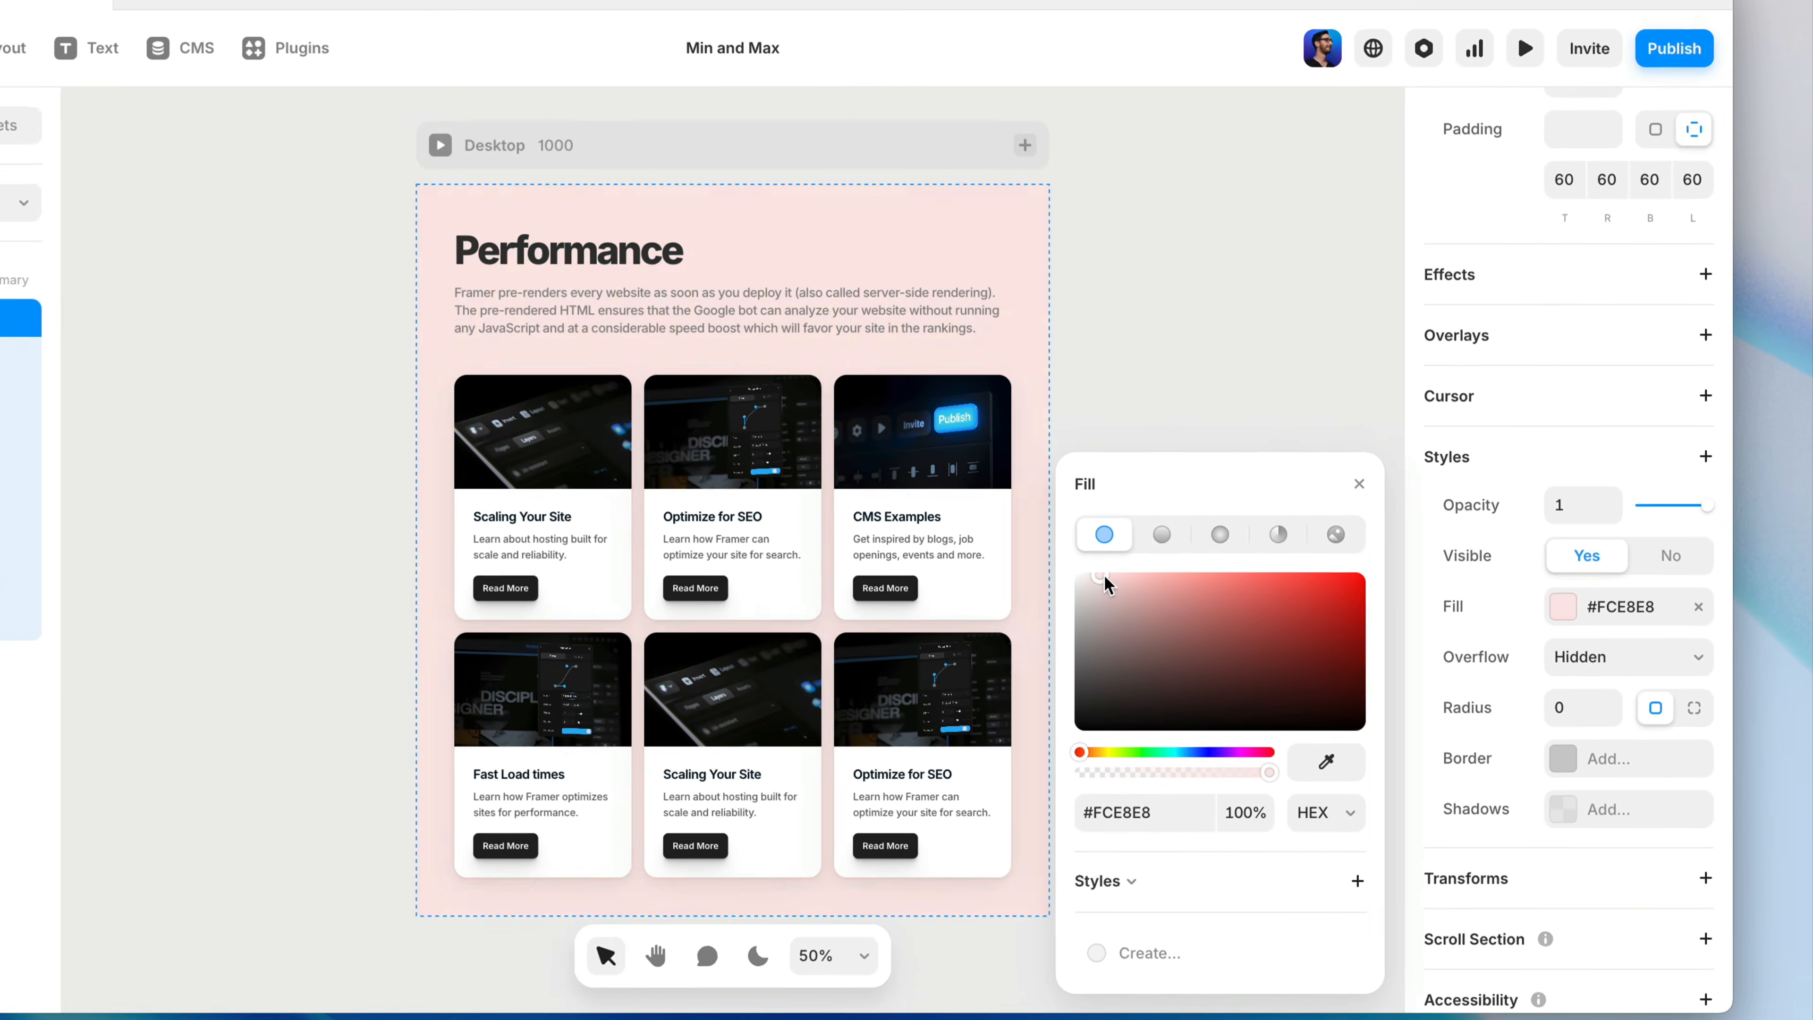
mouse_move(1104, 574)
left_mouse_down()
mouse_move(1127, 610)
mouse_move(1081, 614)
mouse_move(1069, 572)
left_mouse_up()
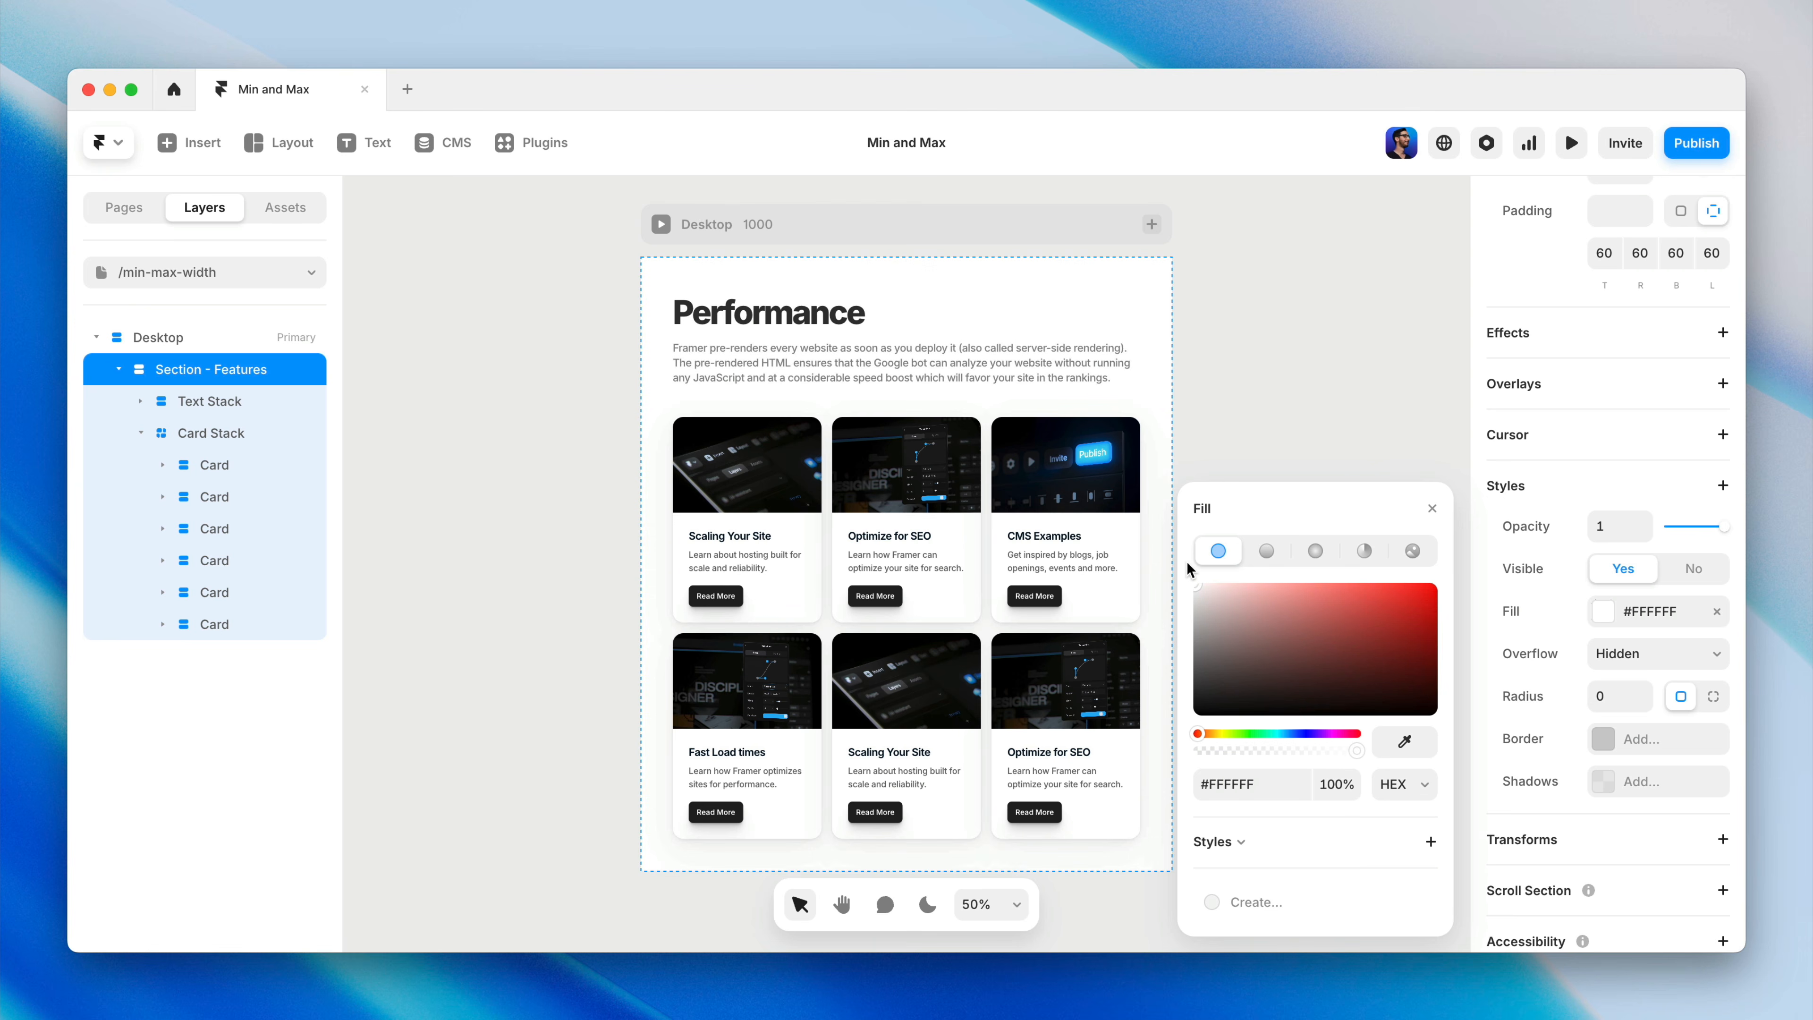
left_click(1432, 508)
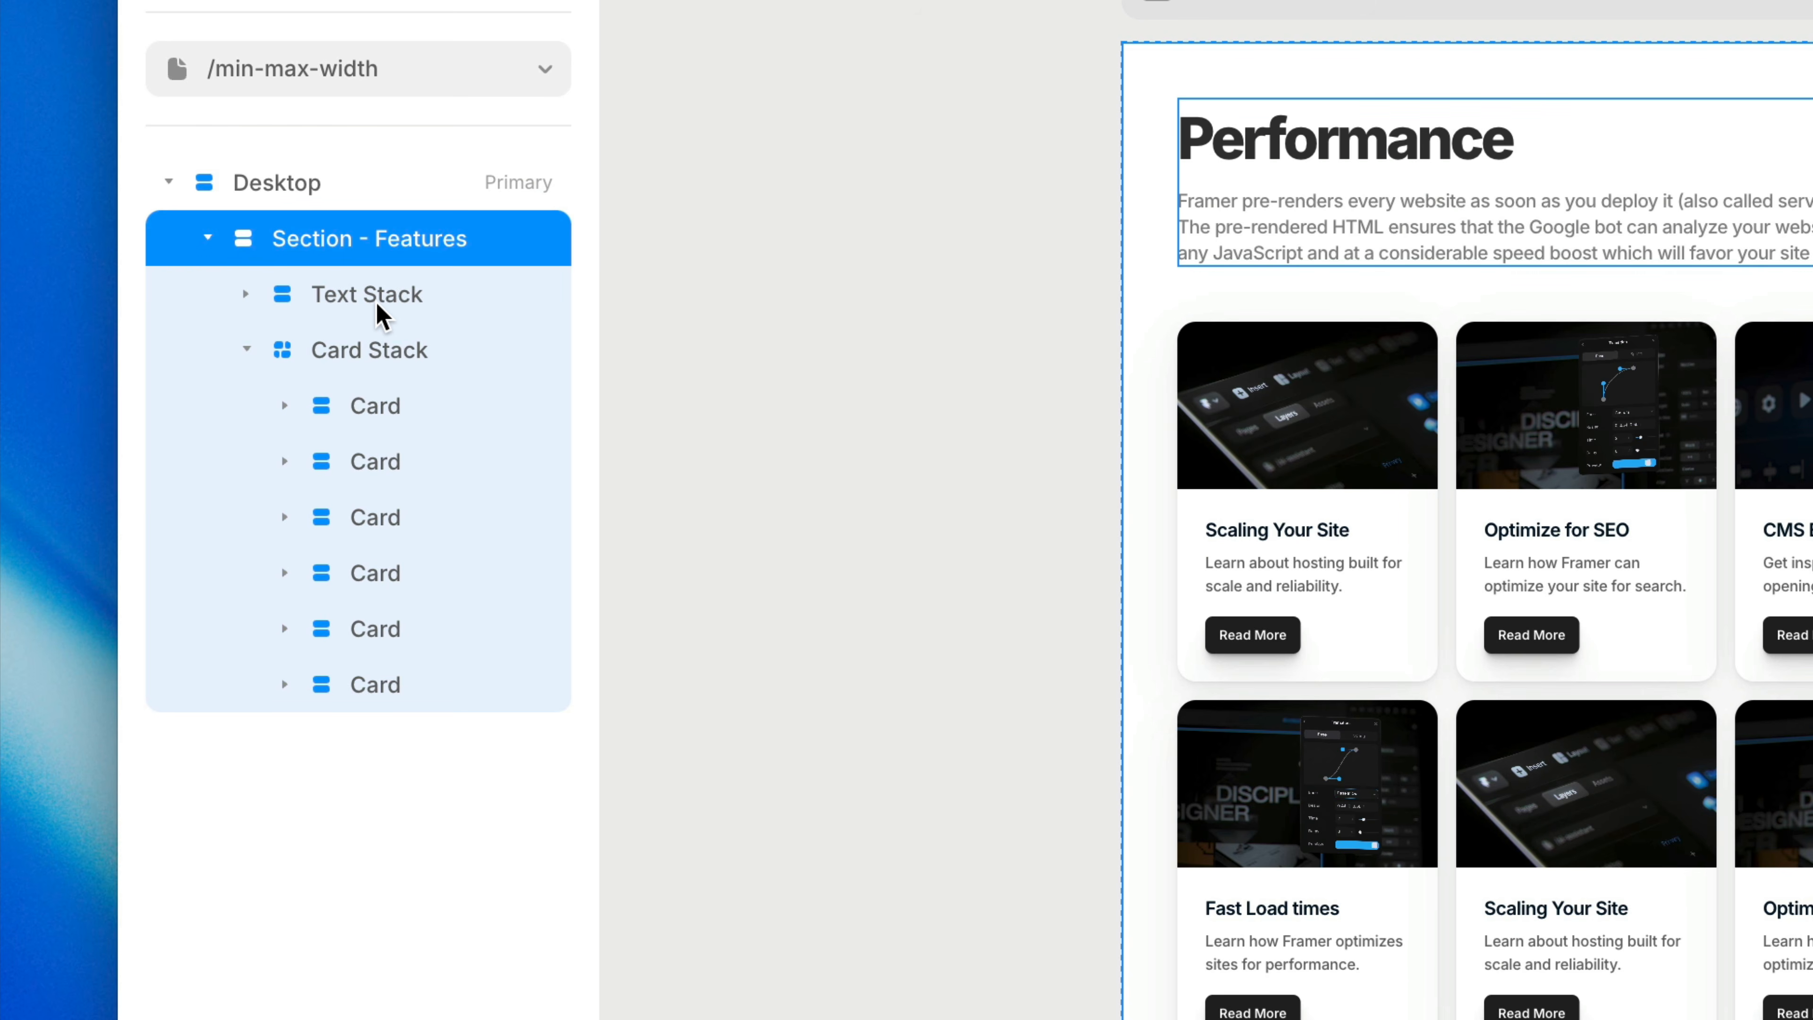
Wrap the Text Stack and Card Stack together in a new stack and set its gap to 40
left_click(378, 315)
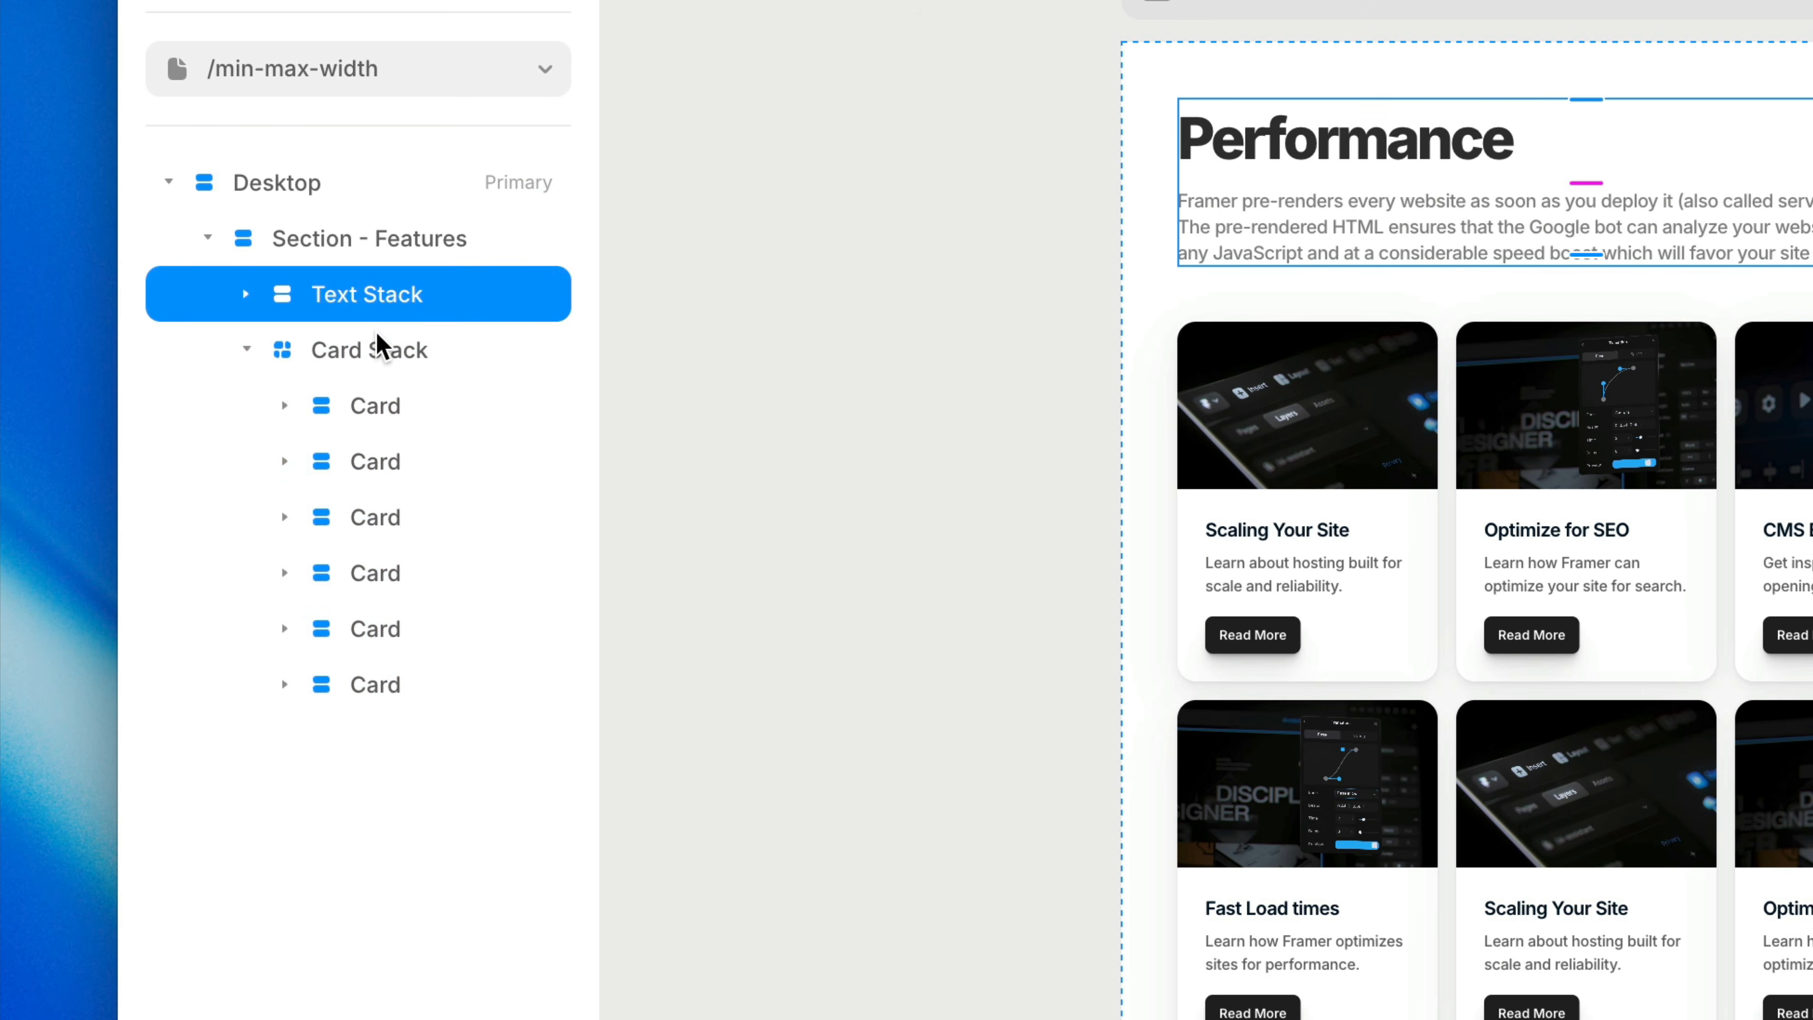
left_click(378, 346, "shift")
right_click(378, 346)
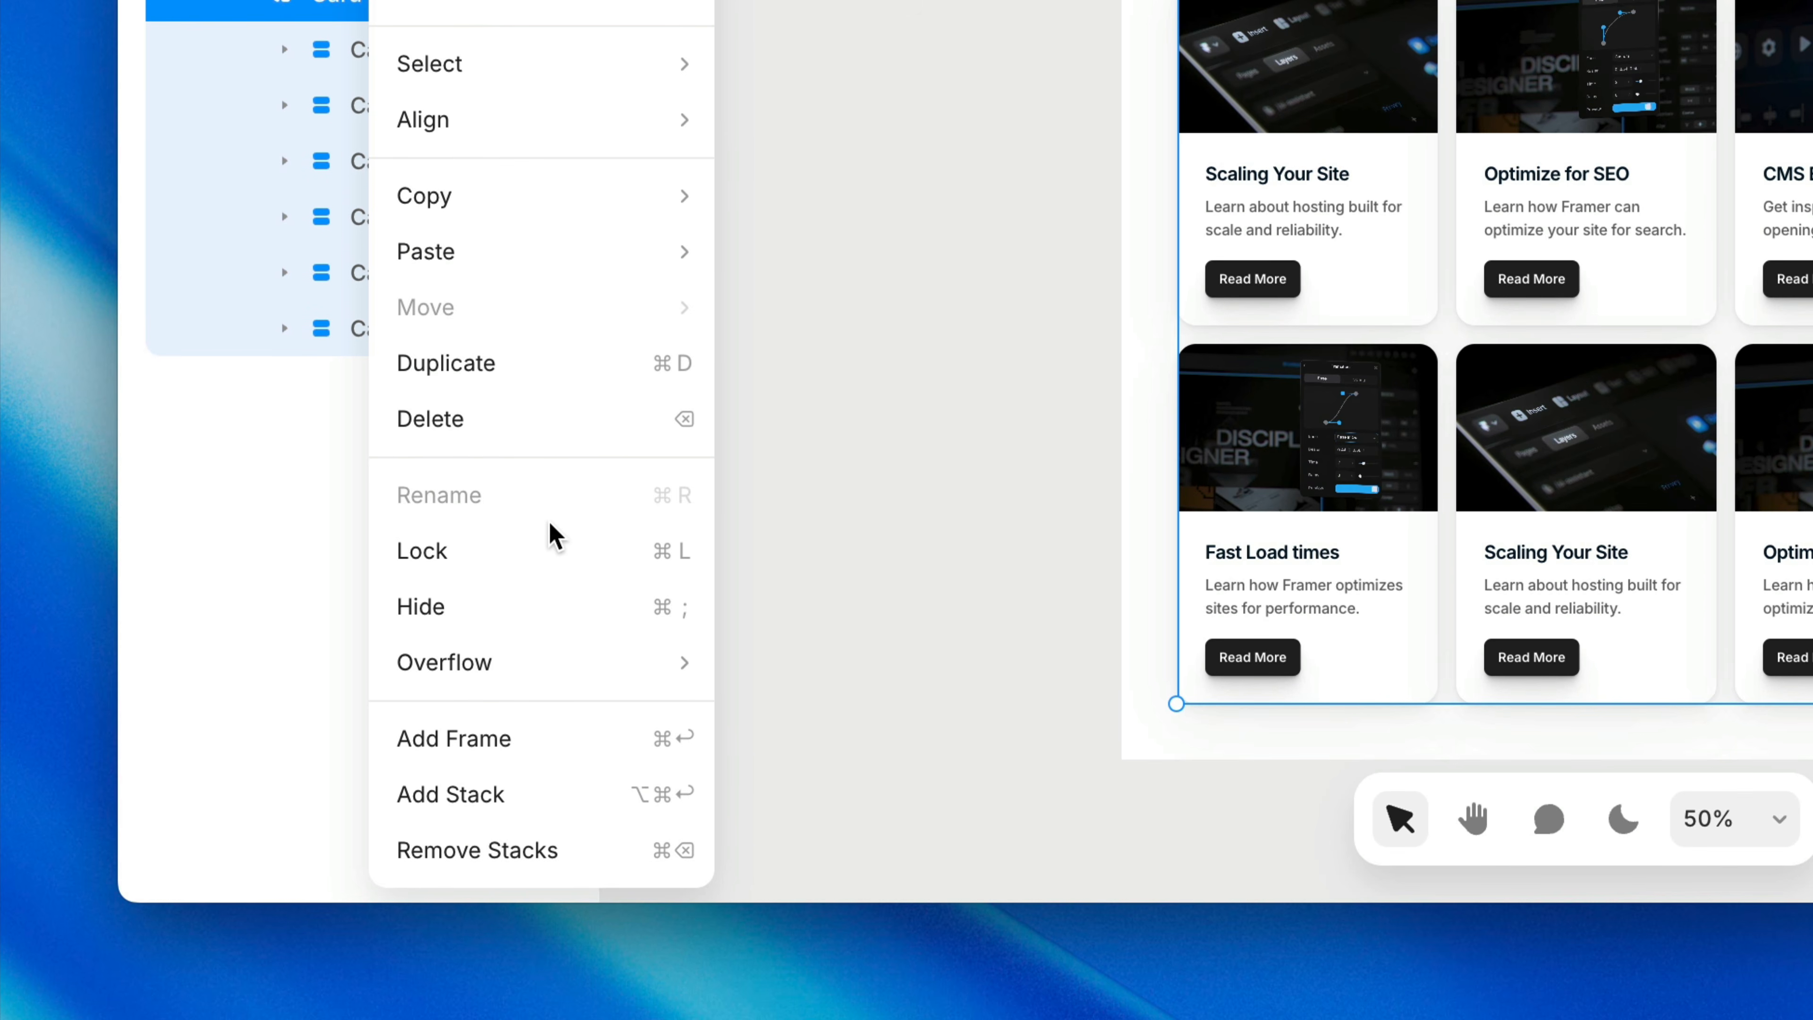
left_click(555, 794)
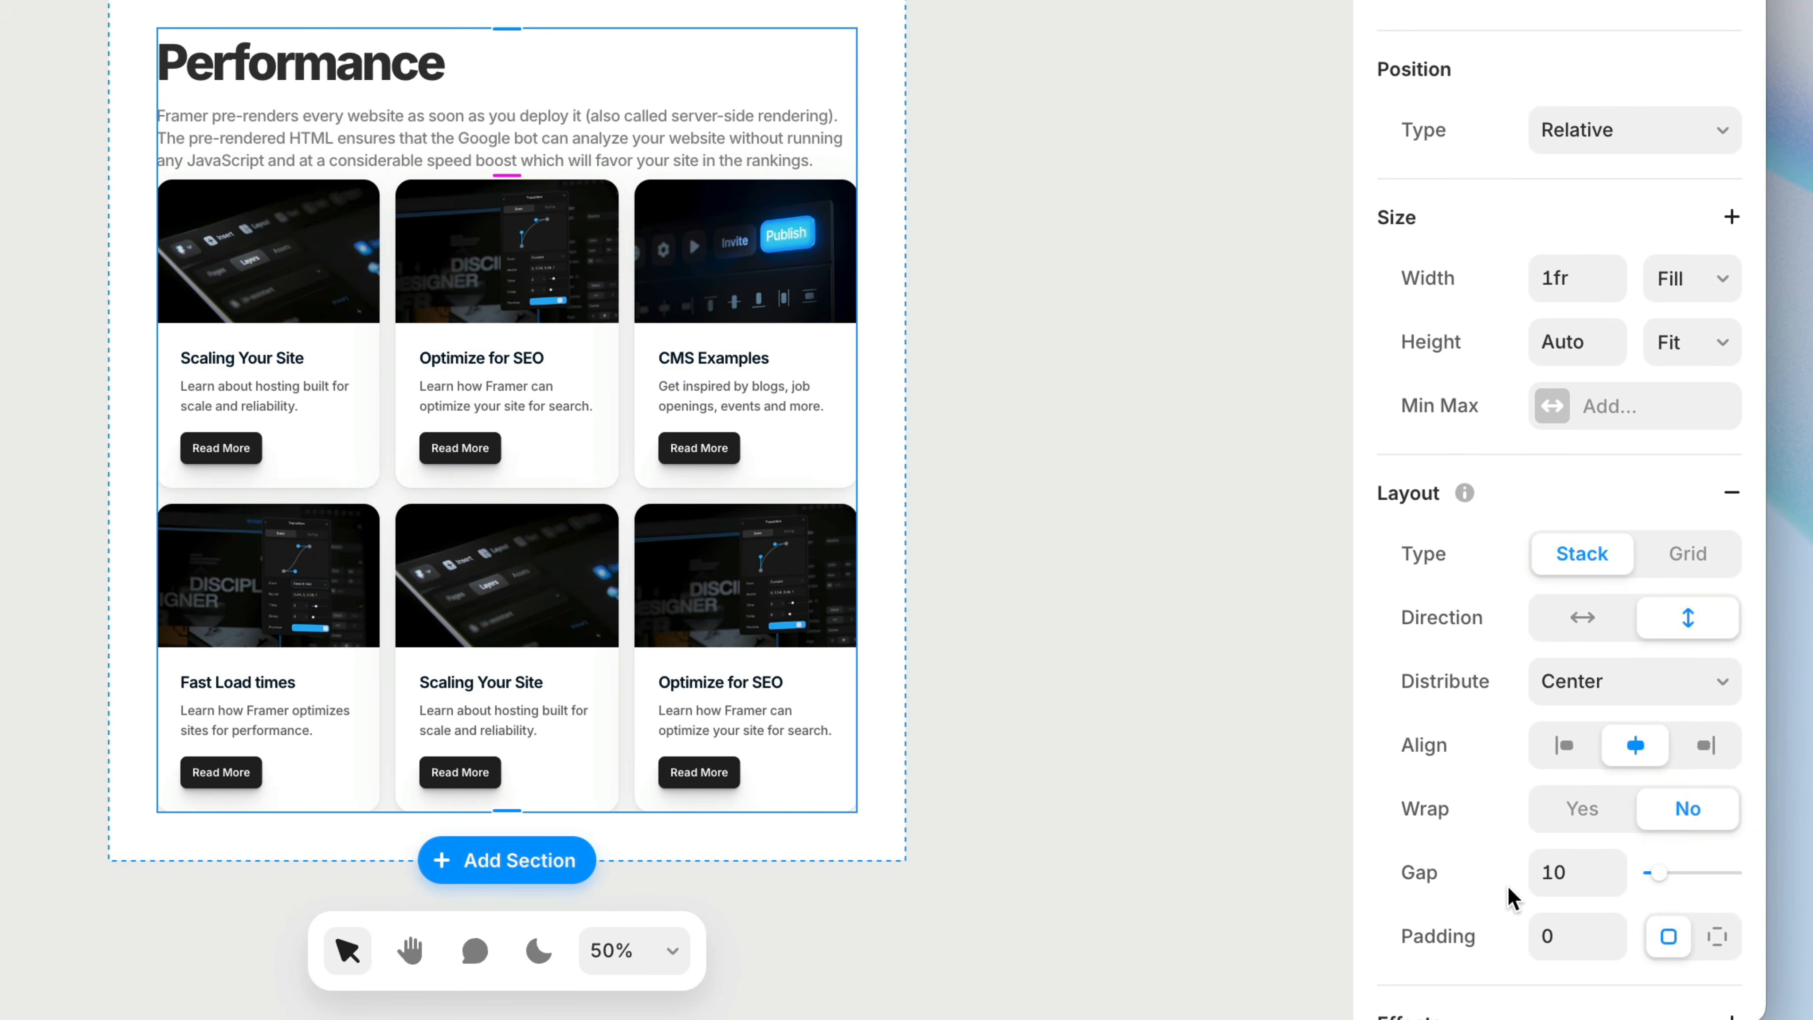
type("0")
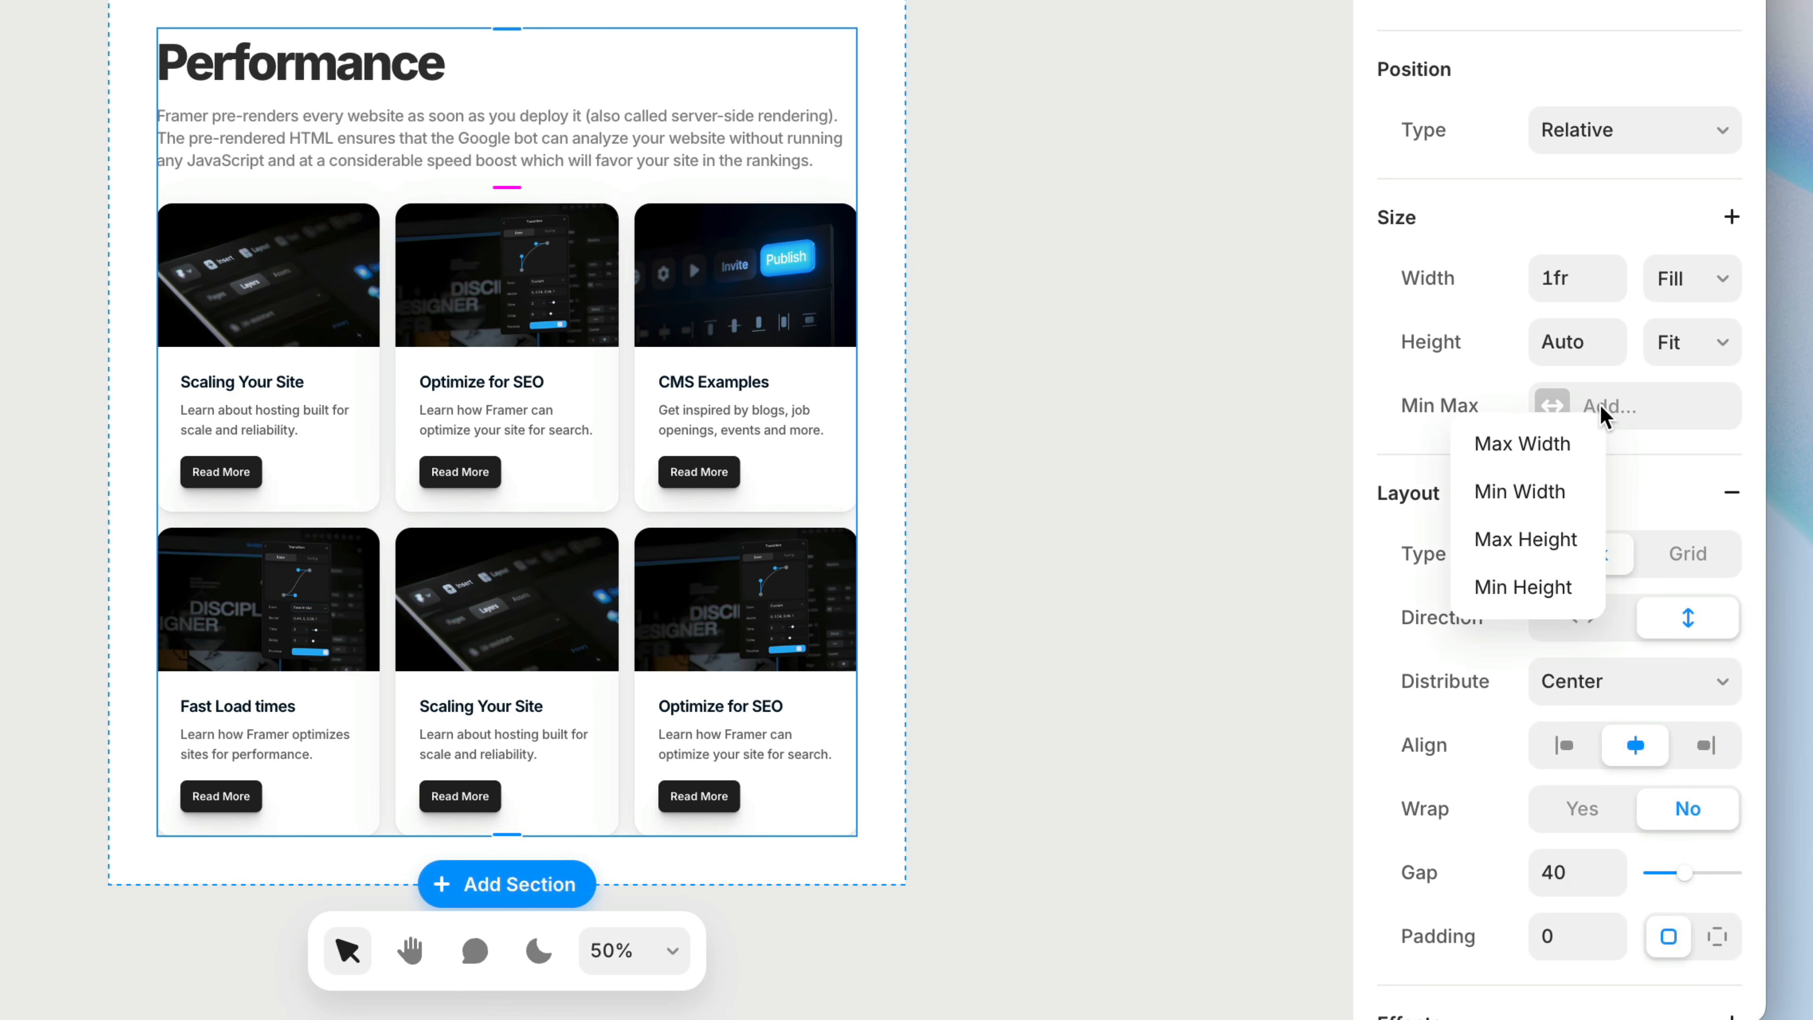
Add a fixed max width of 880 to the new stack, leaving its width on Fill
left_click(1571, 446)
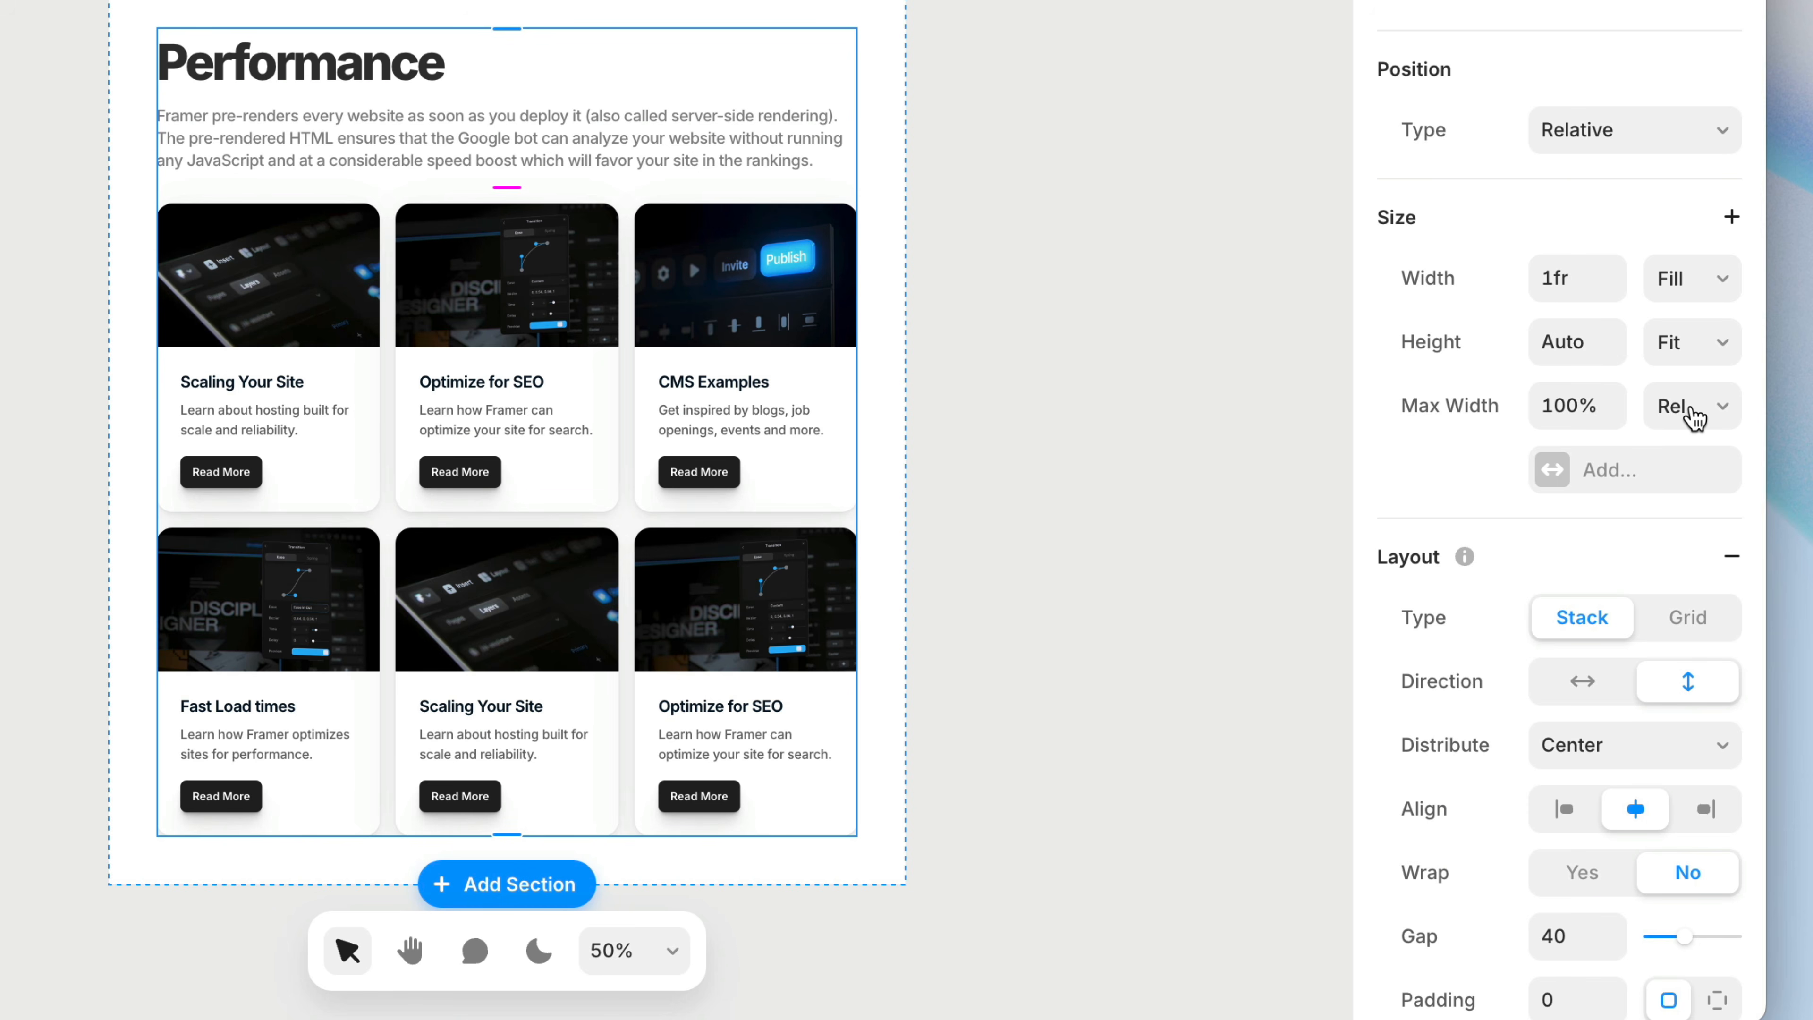
left_click(1698, 443)
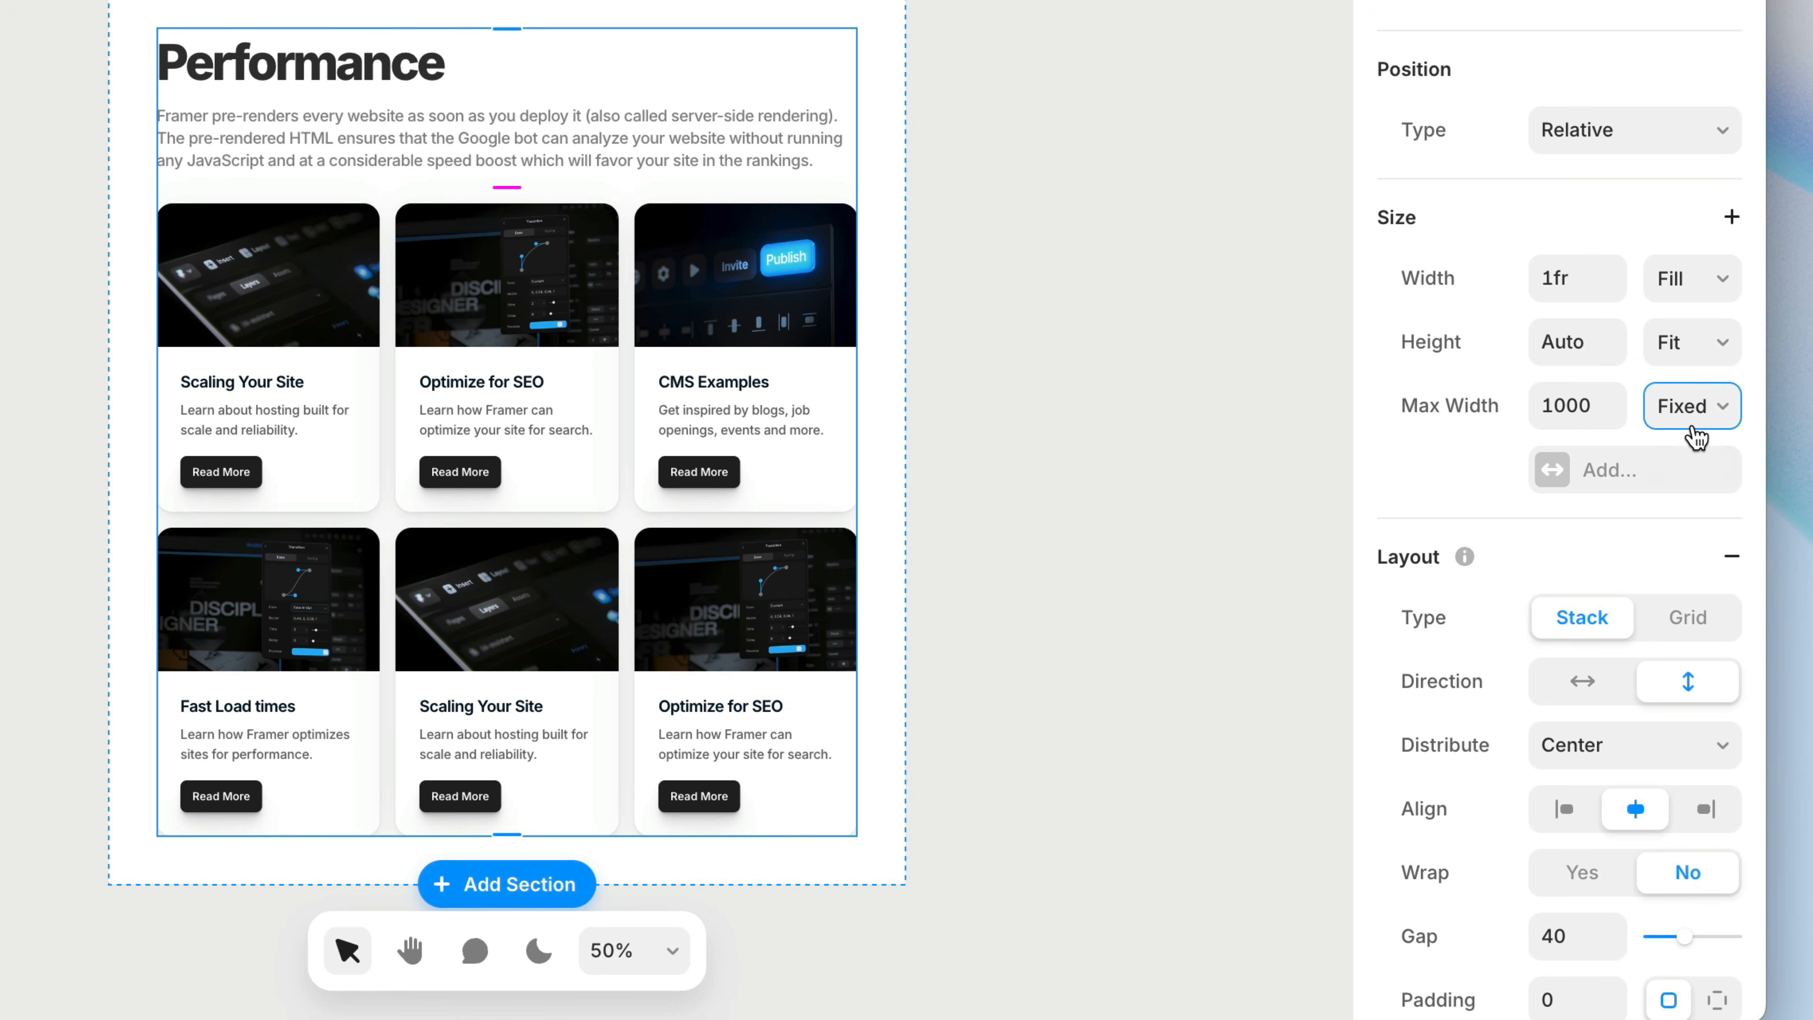
left_click(1701, 298)
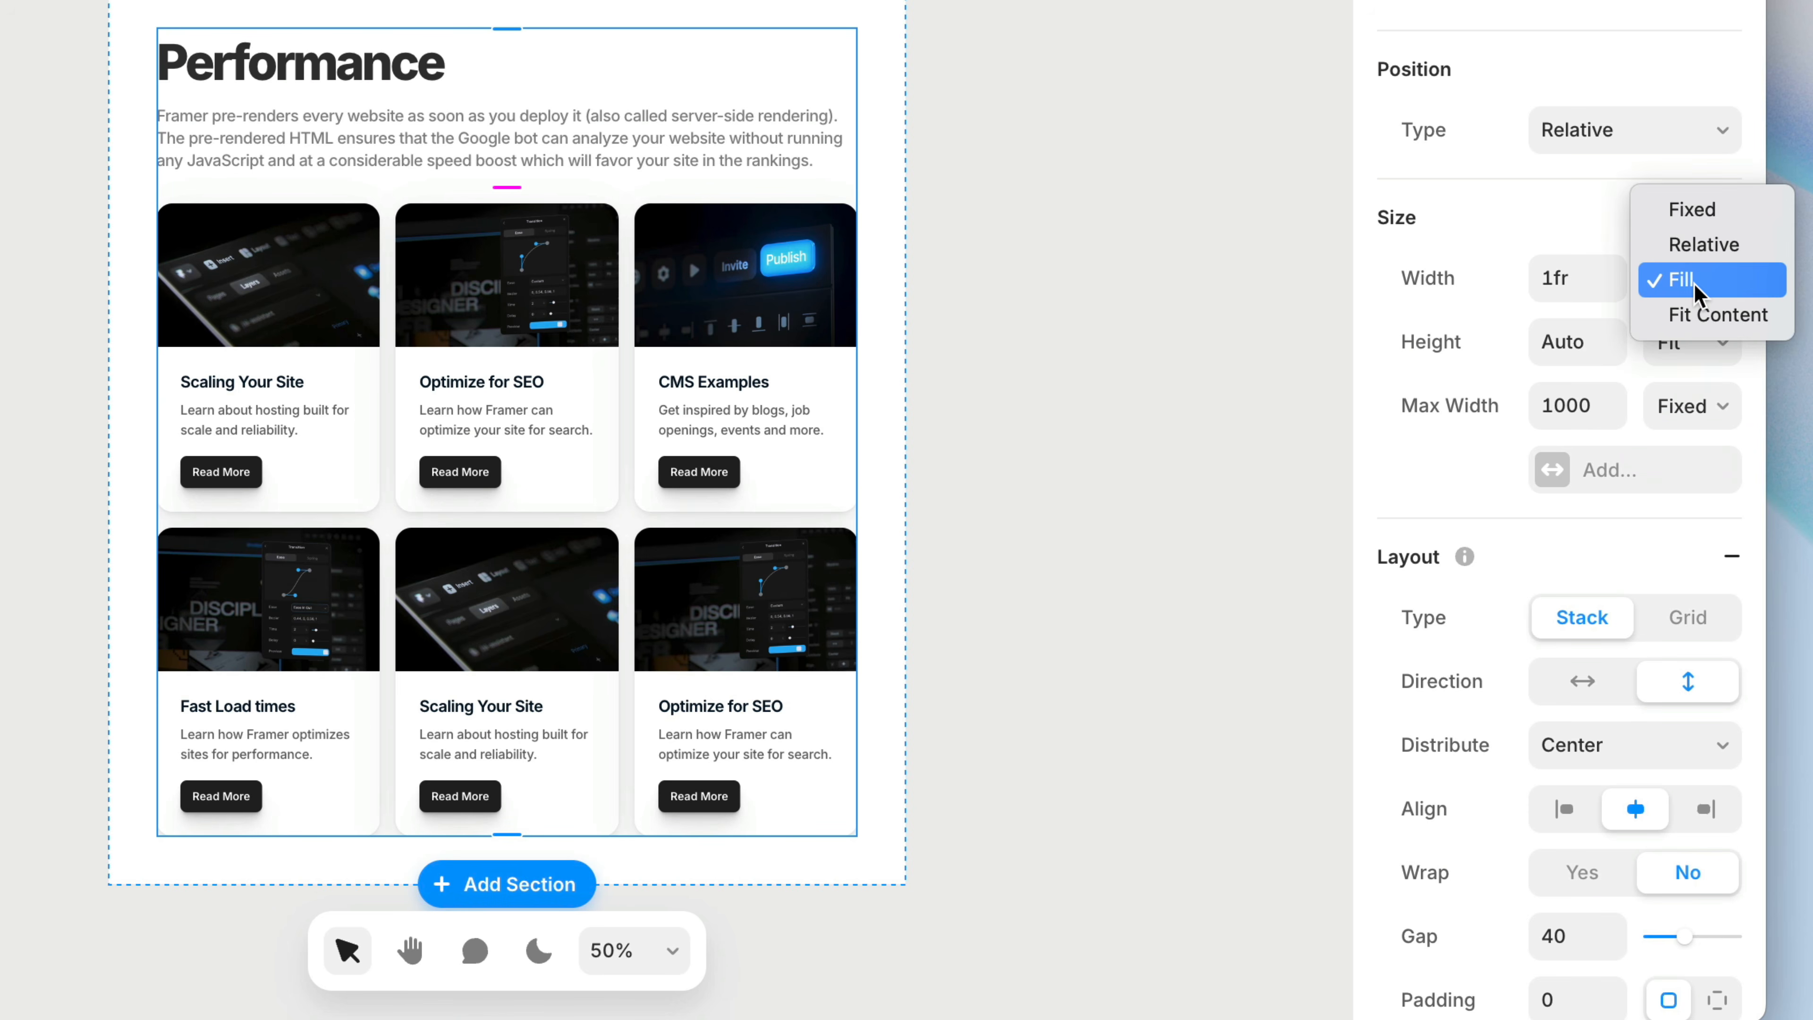
left_click(1716, 216)
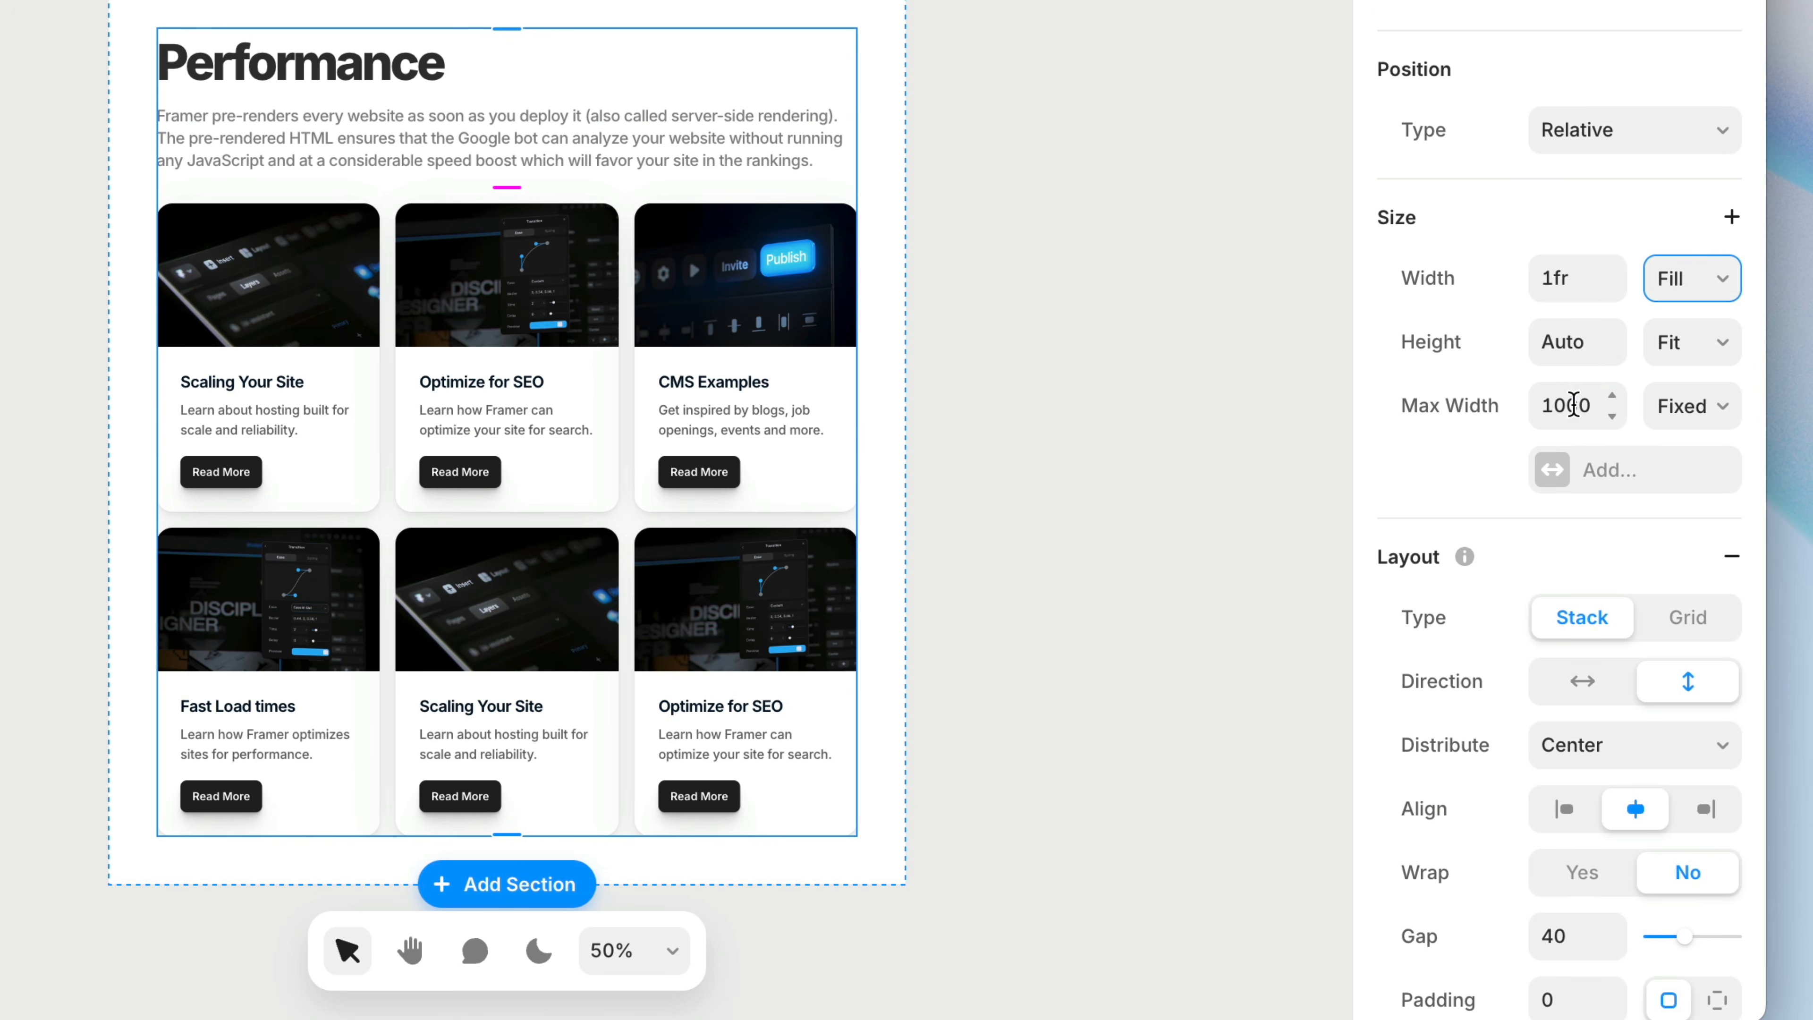
type("00")
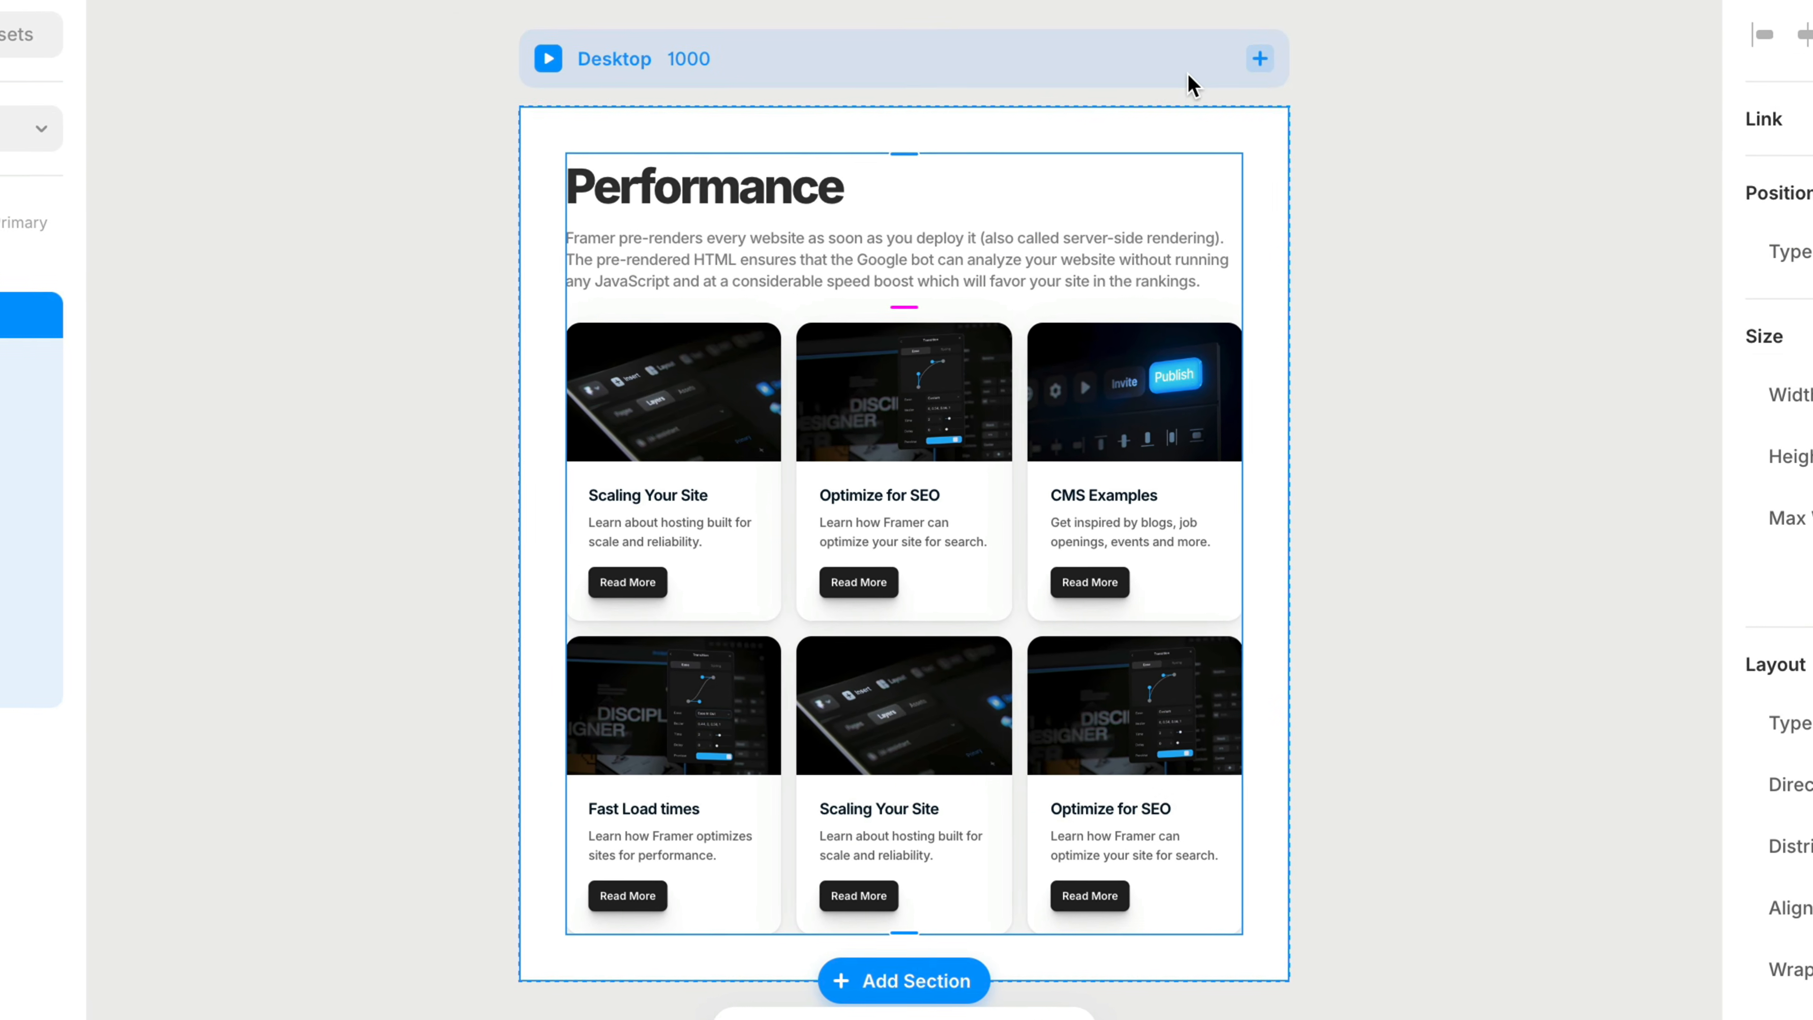
Resize the Desktop breakpoint to check how the stack's max width limits the content
left_click(1189, 84)
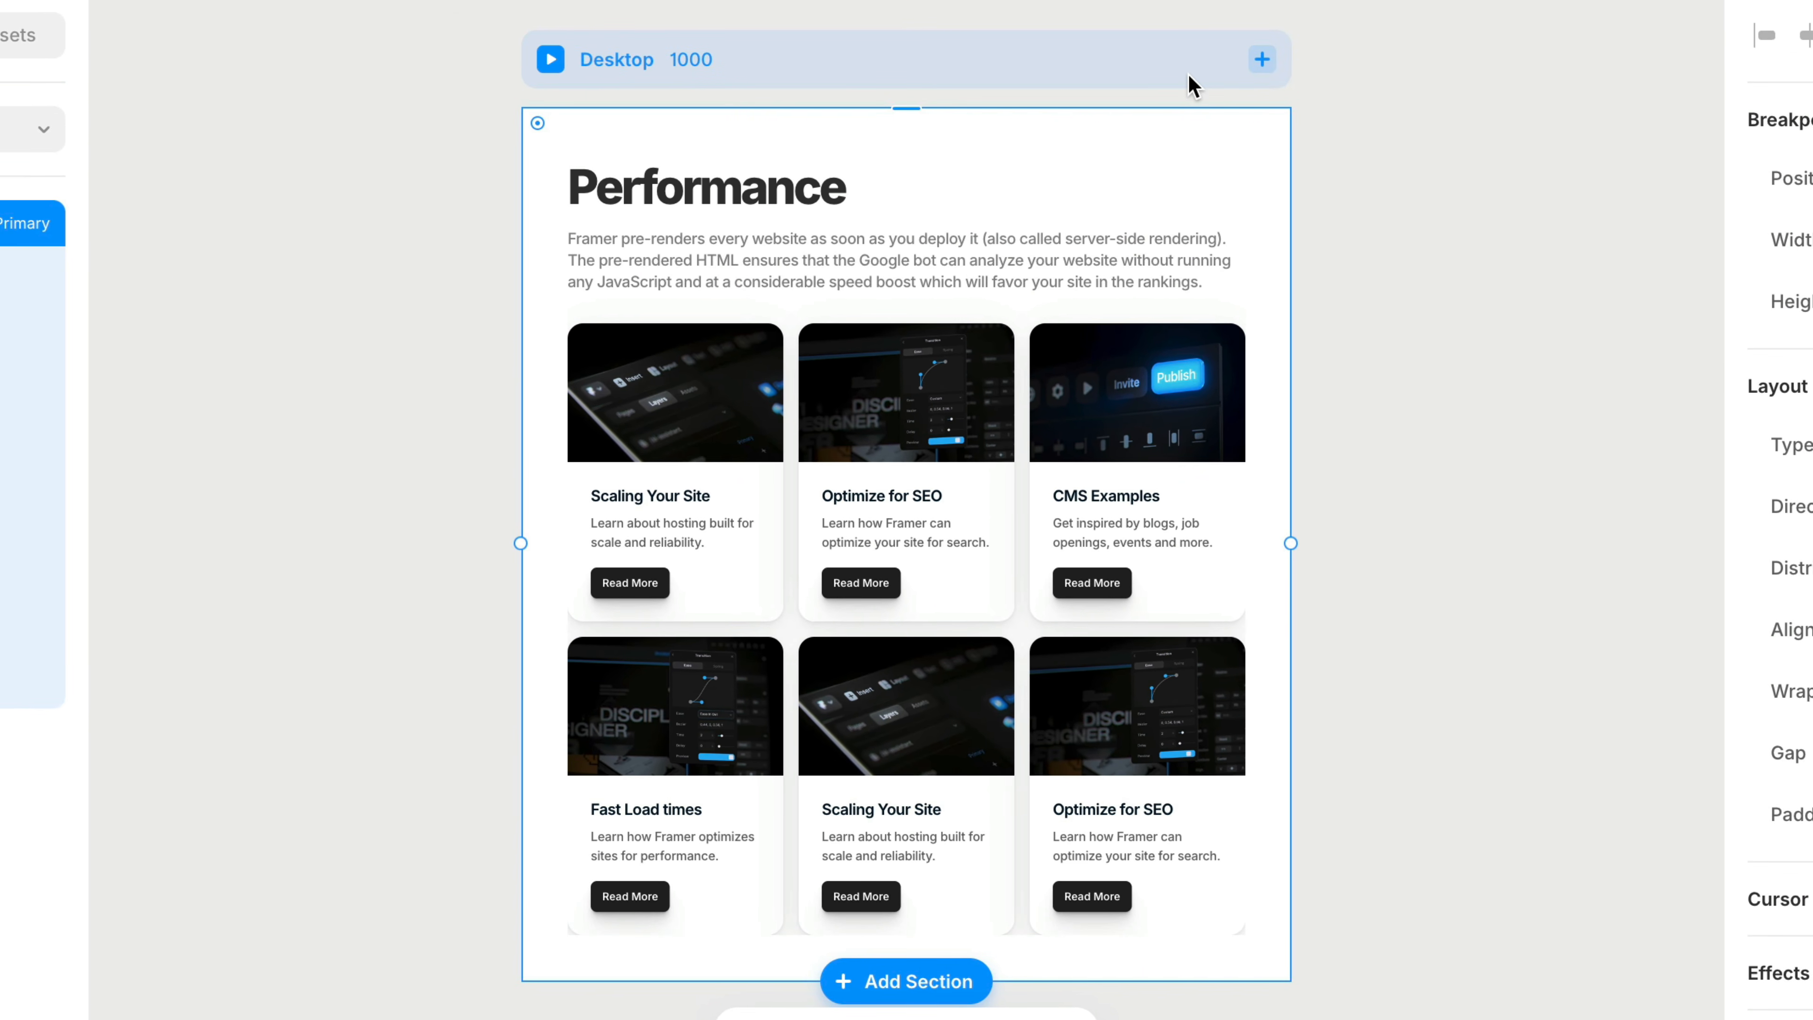
left_click_drag(1289, 177, 1377, 254)
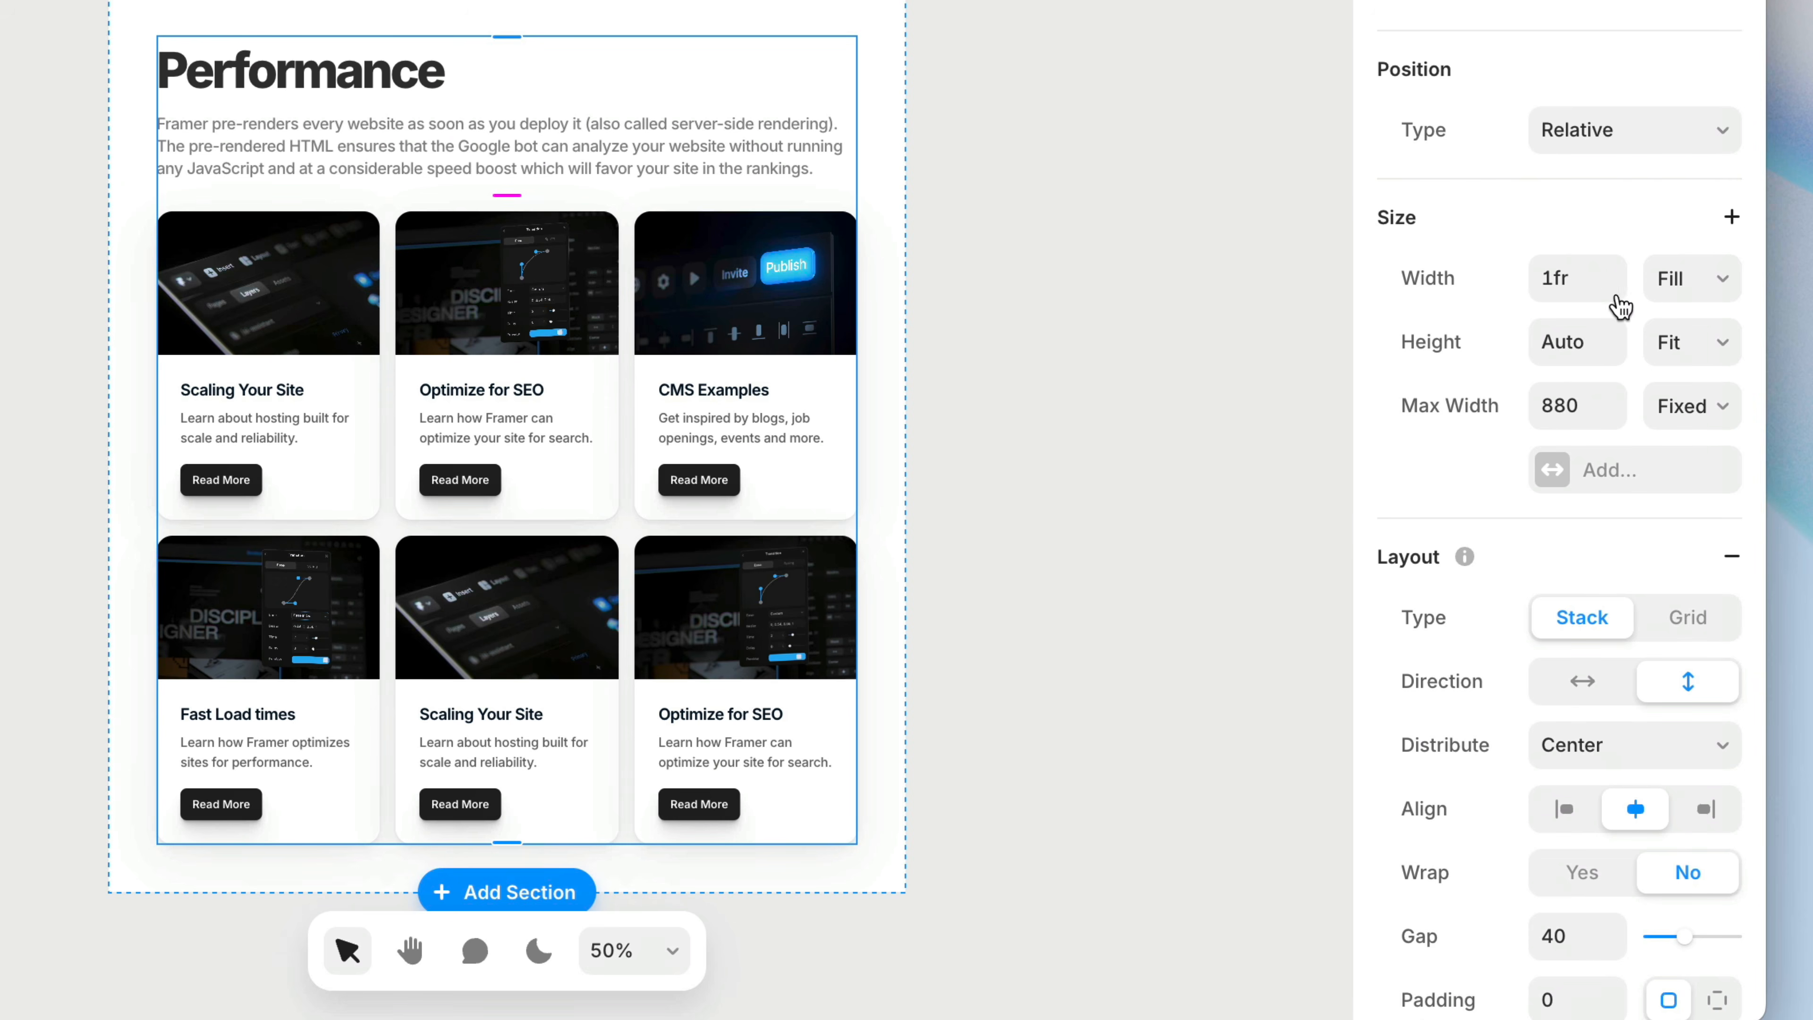
Change the content stack's width type to Fixed and resize its side edge to test the max width limit
left_click(1678, 280)
left_click(1691, 212)
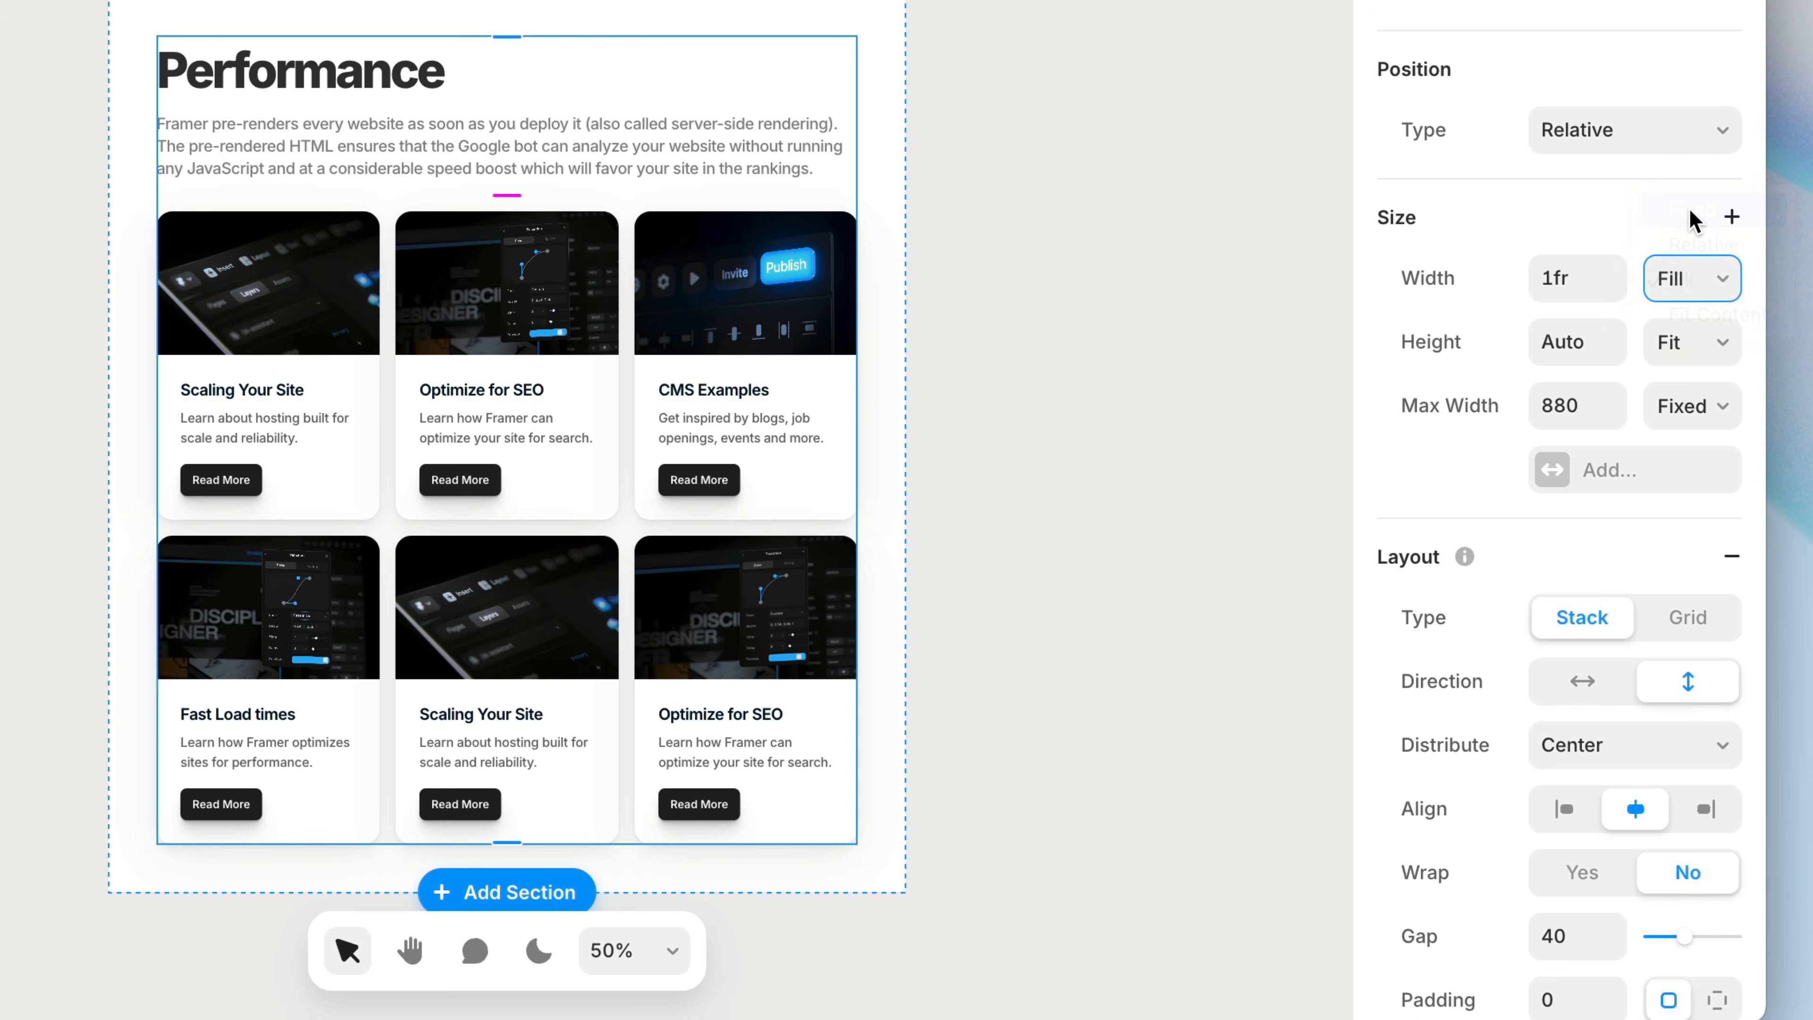
mouse_move(857, 438)
left_mouse_down()
mouse_move(522, 491)
mouse_move(651, 494)
mouse_move(888, 436)
left_mouse_up()
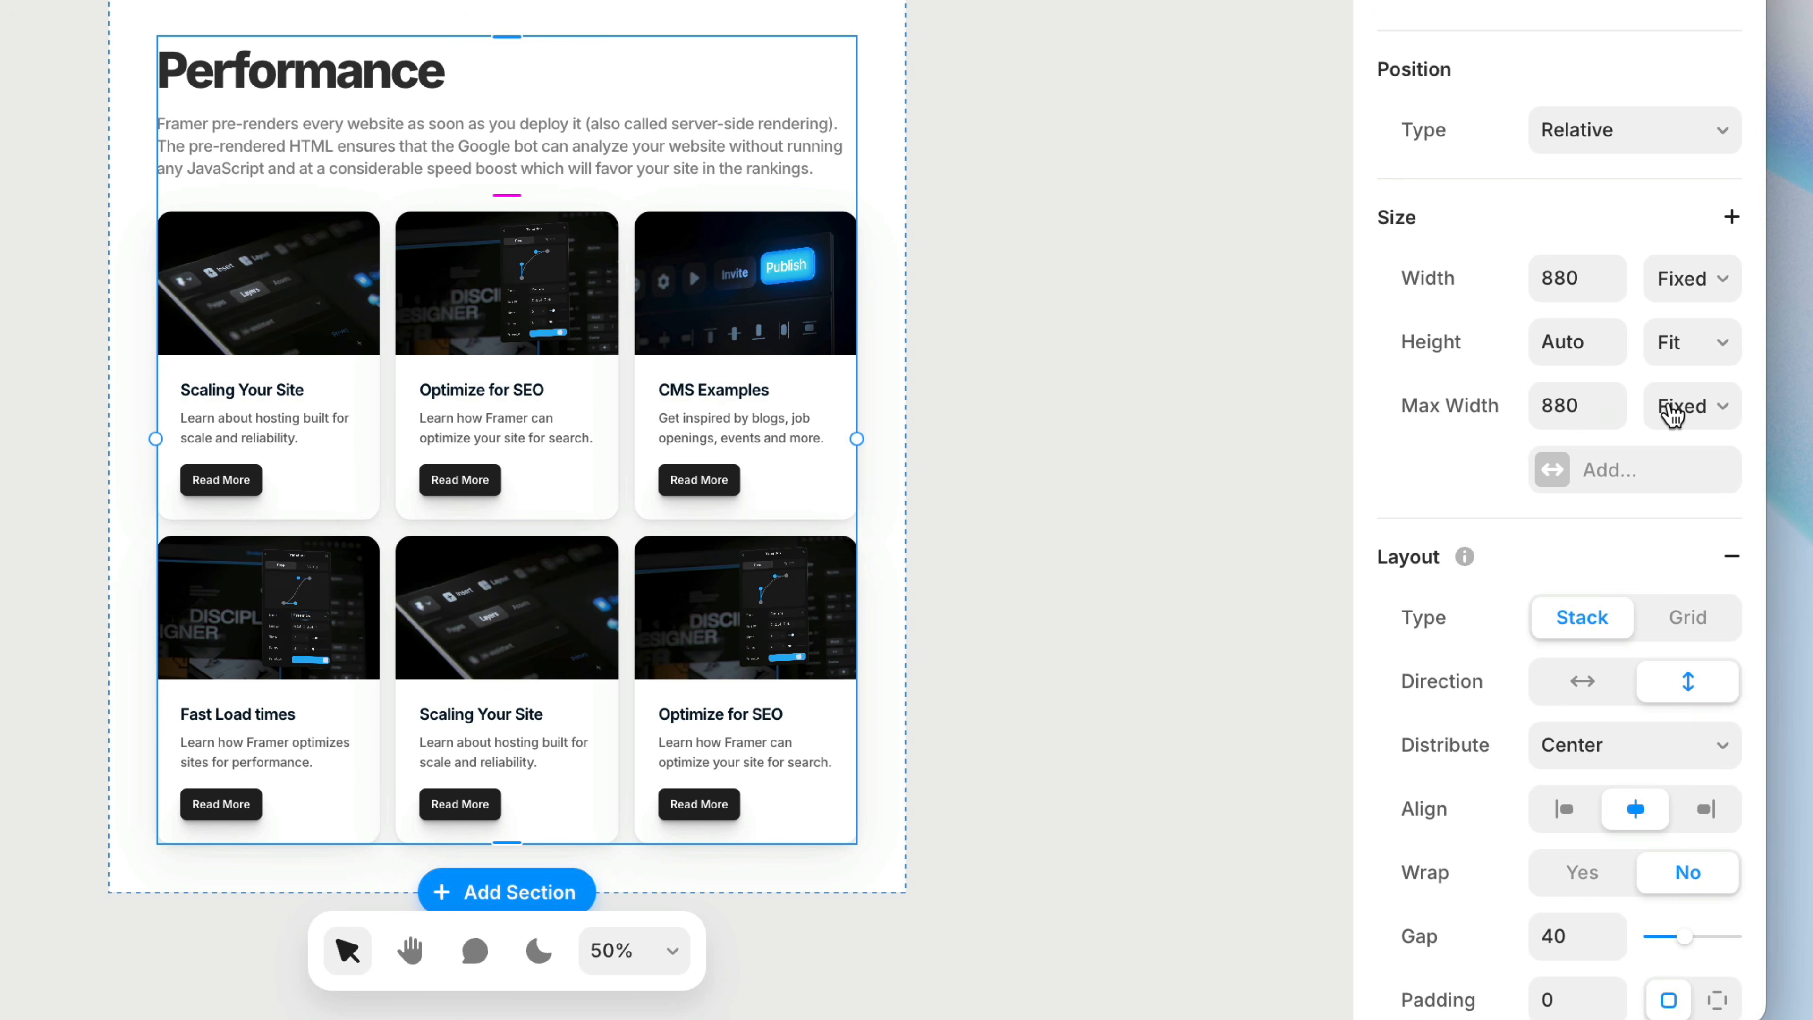
Set the content stack's max width to 100% relative and widen the stack up to that limit
left_click(1689, 383)
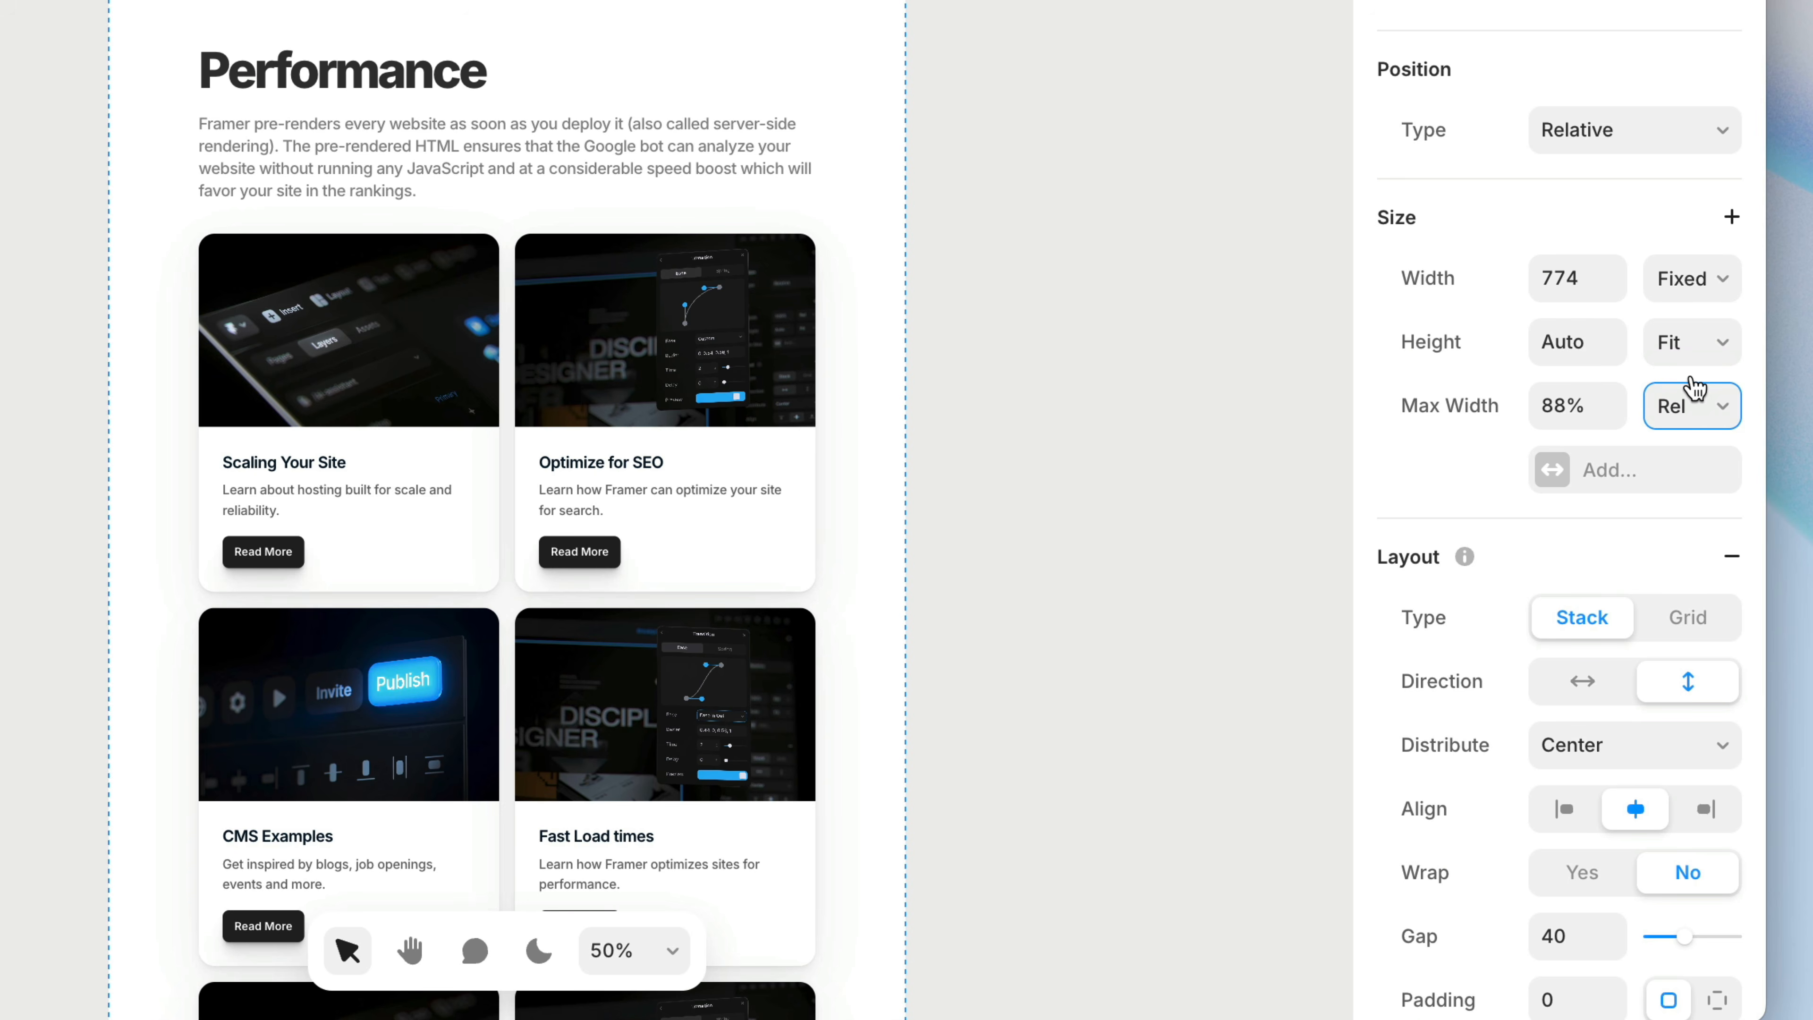
type("100")
key("Return")
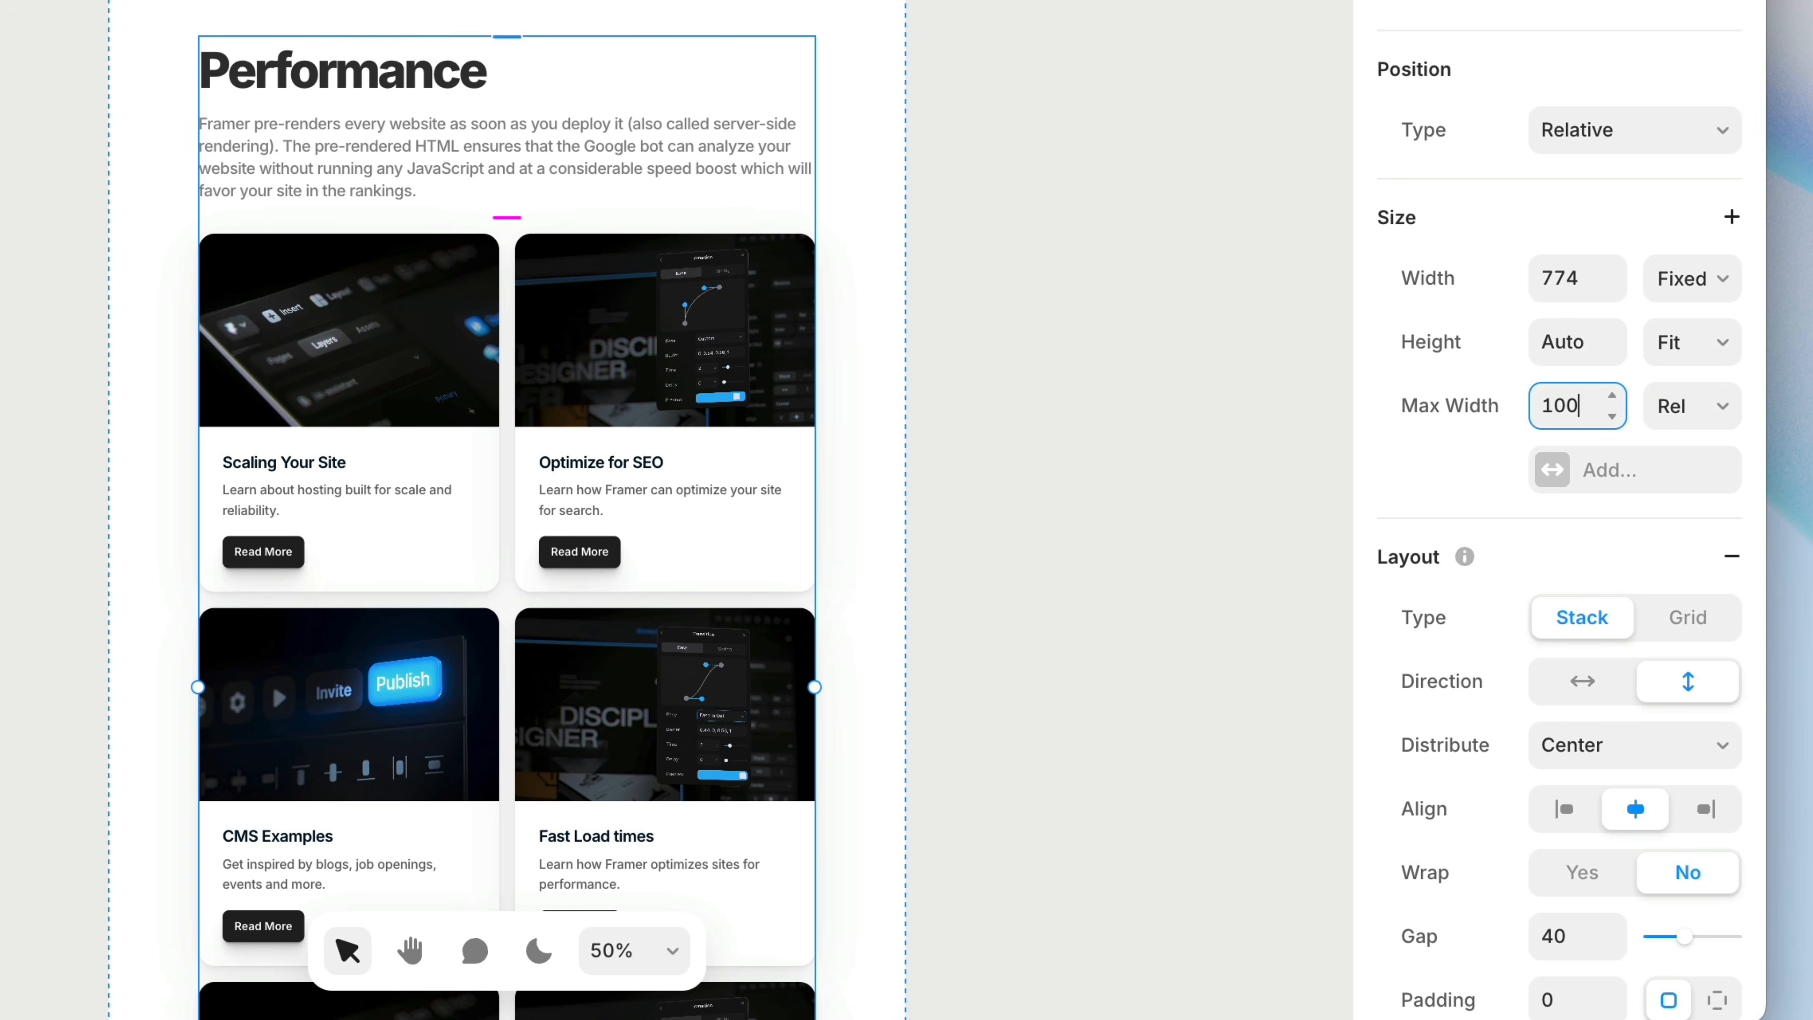
left_click_drag(856, 438, 996, 386)
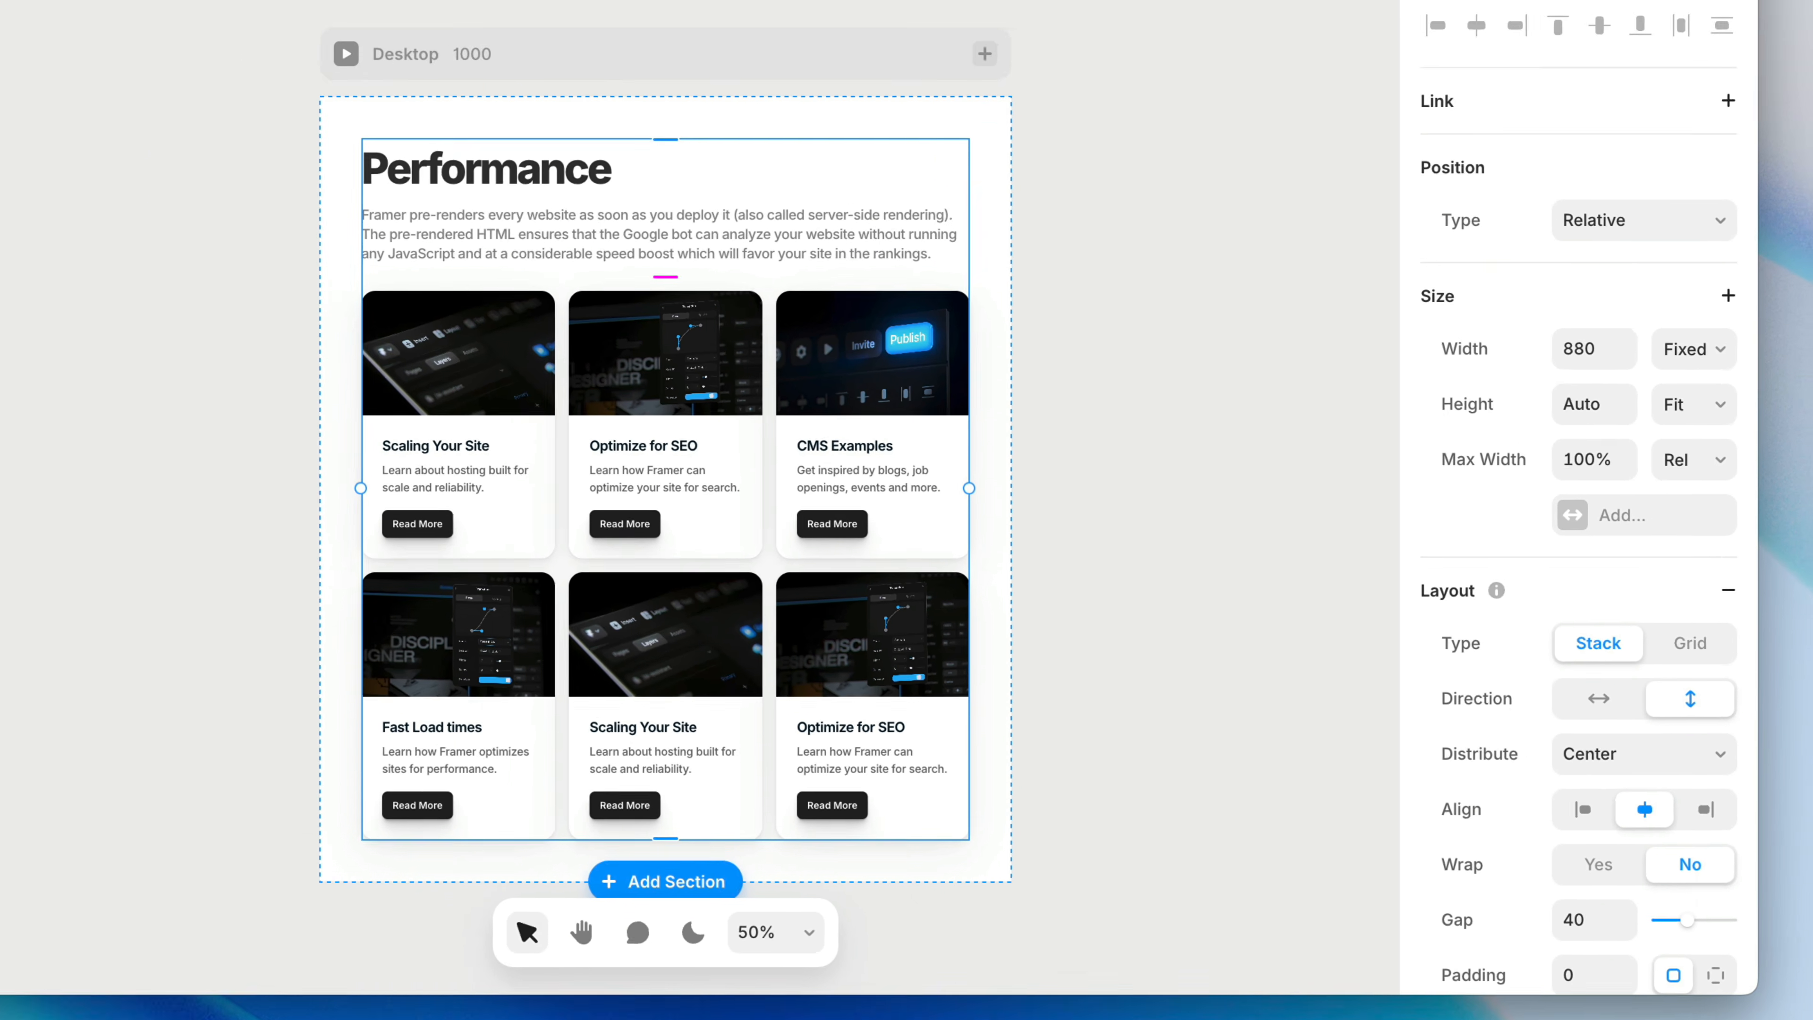
Preview the min-max-width page and resize the preview's width to check the content stack
left_click(1569, 147)
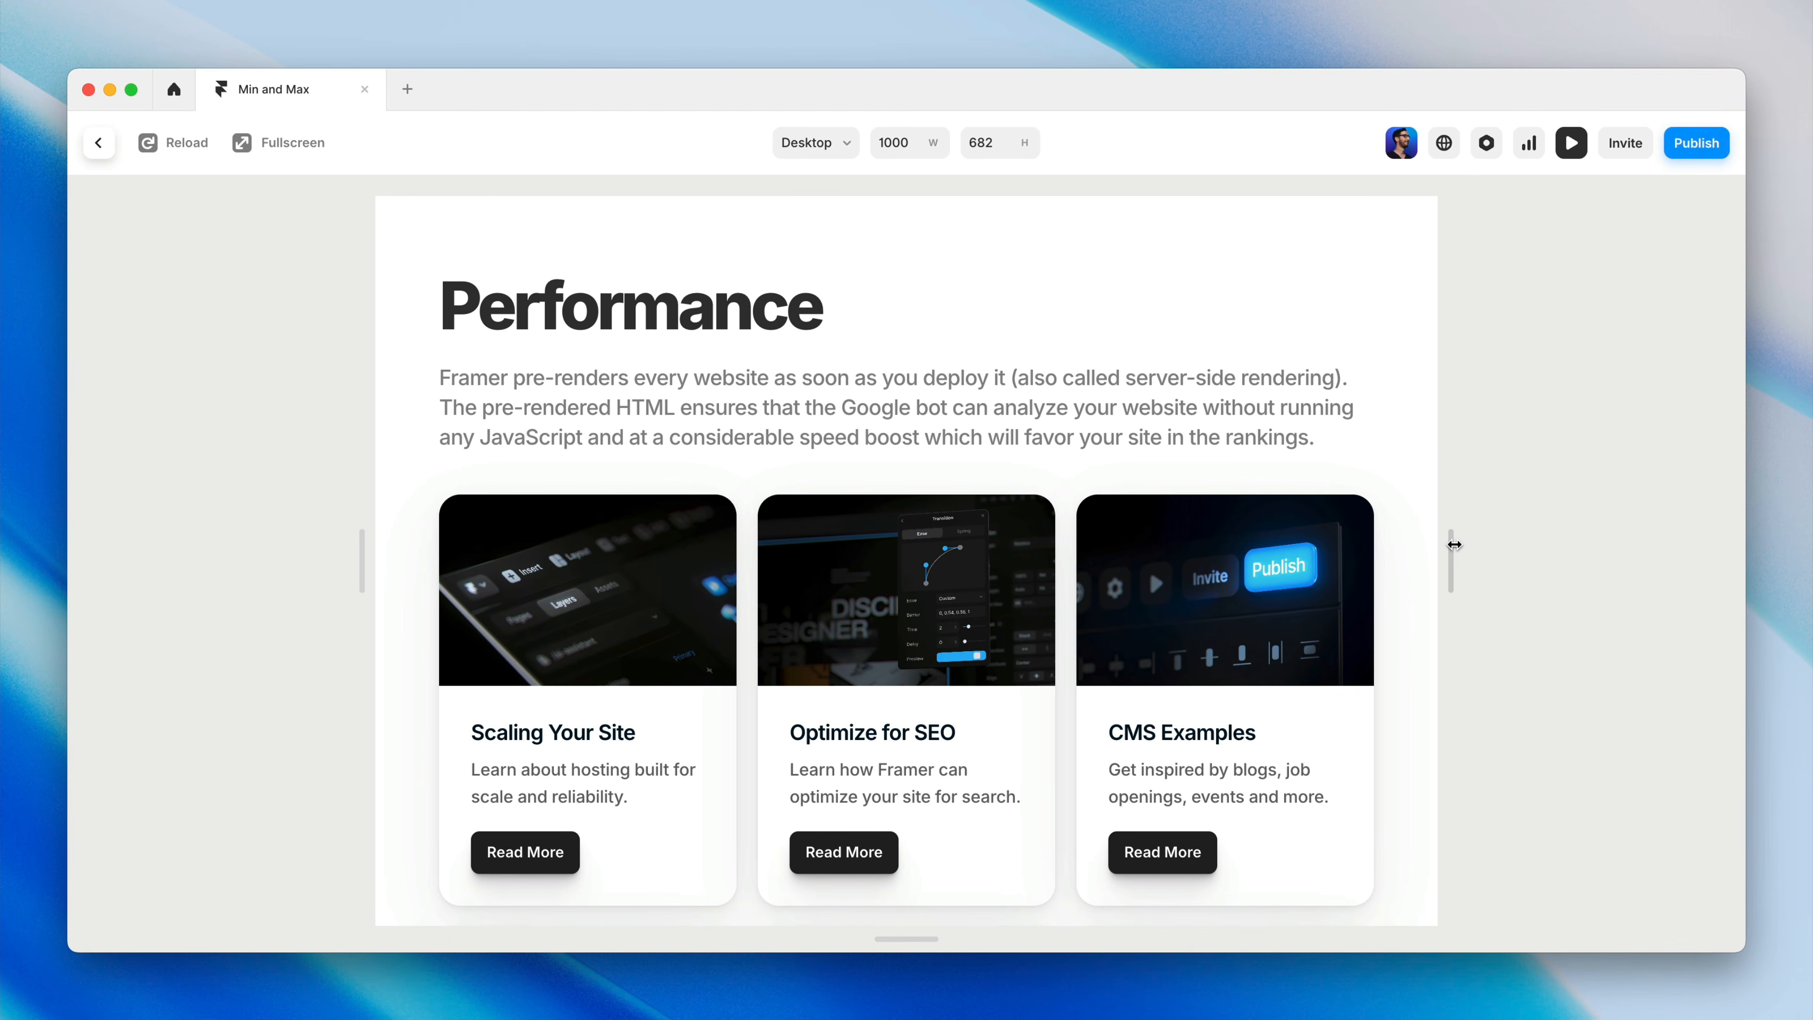
left_click_drag(1454, 545, 1603, 535)
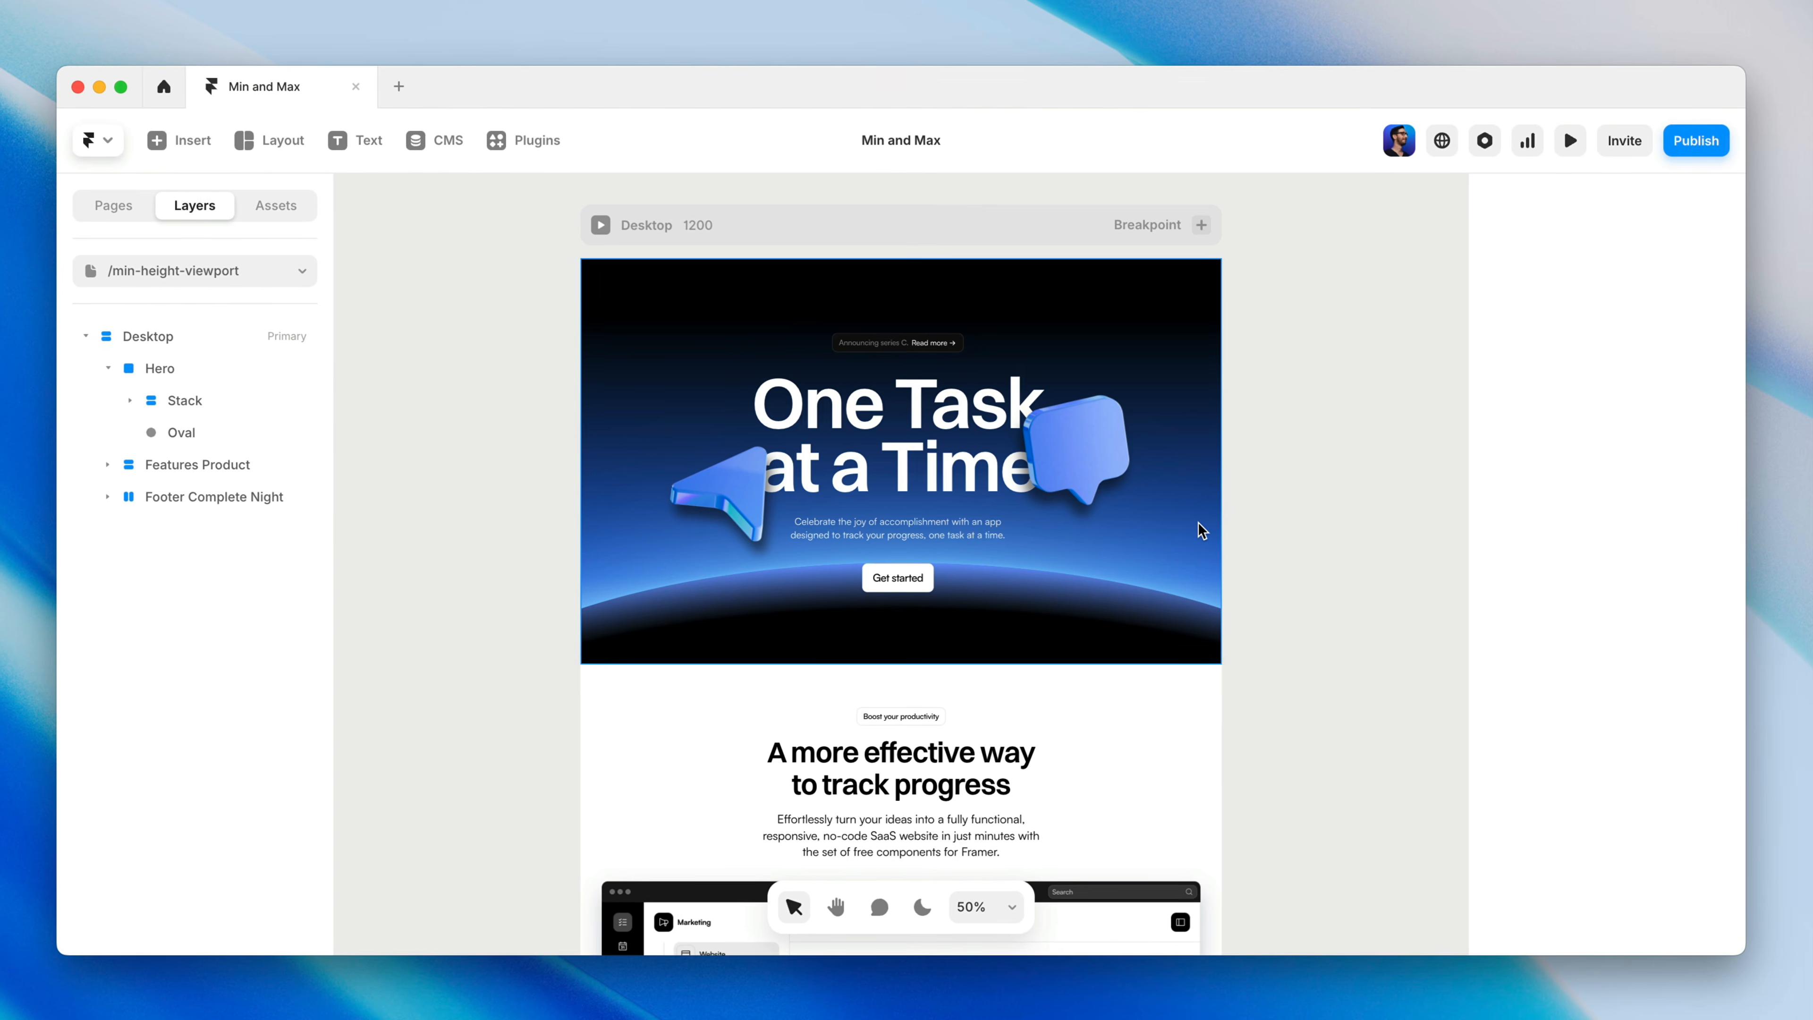
Select the Hero section on the min-height-viewport page and try resizing its viewport-based height
left_click(1193, 526)
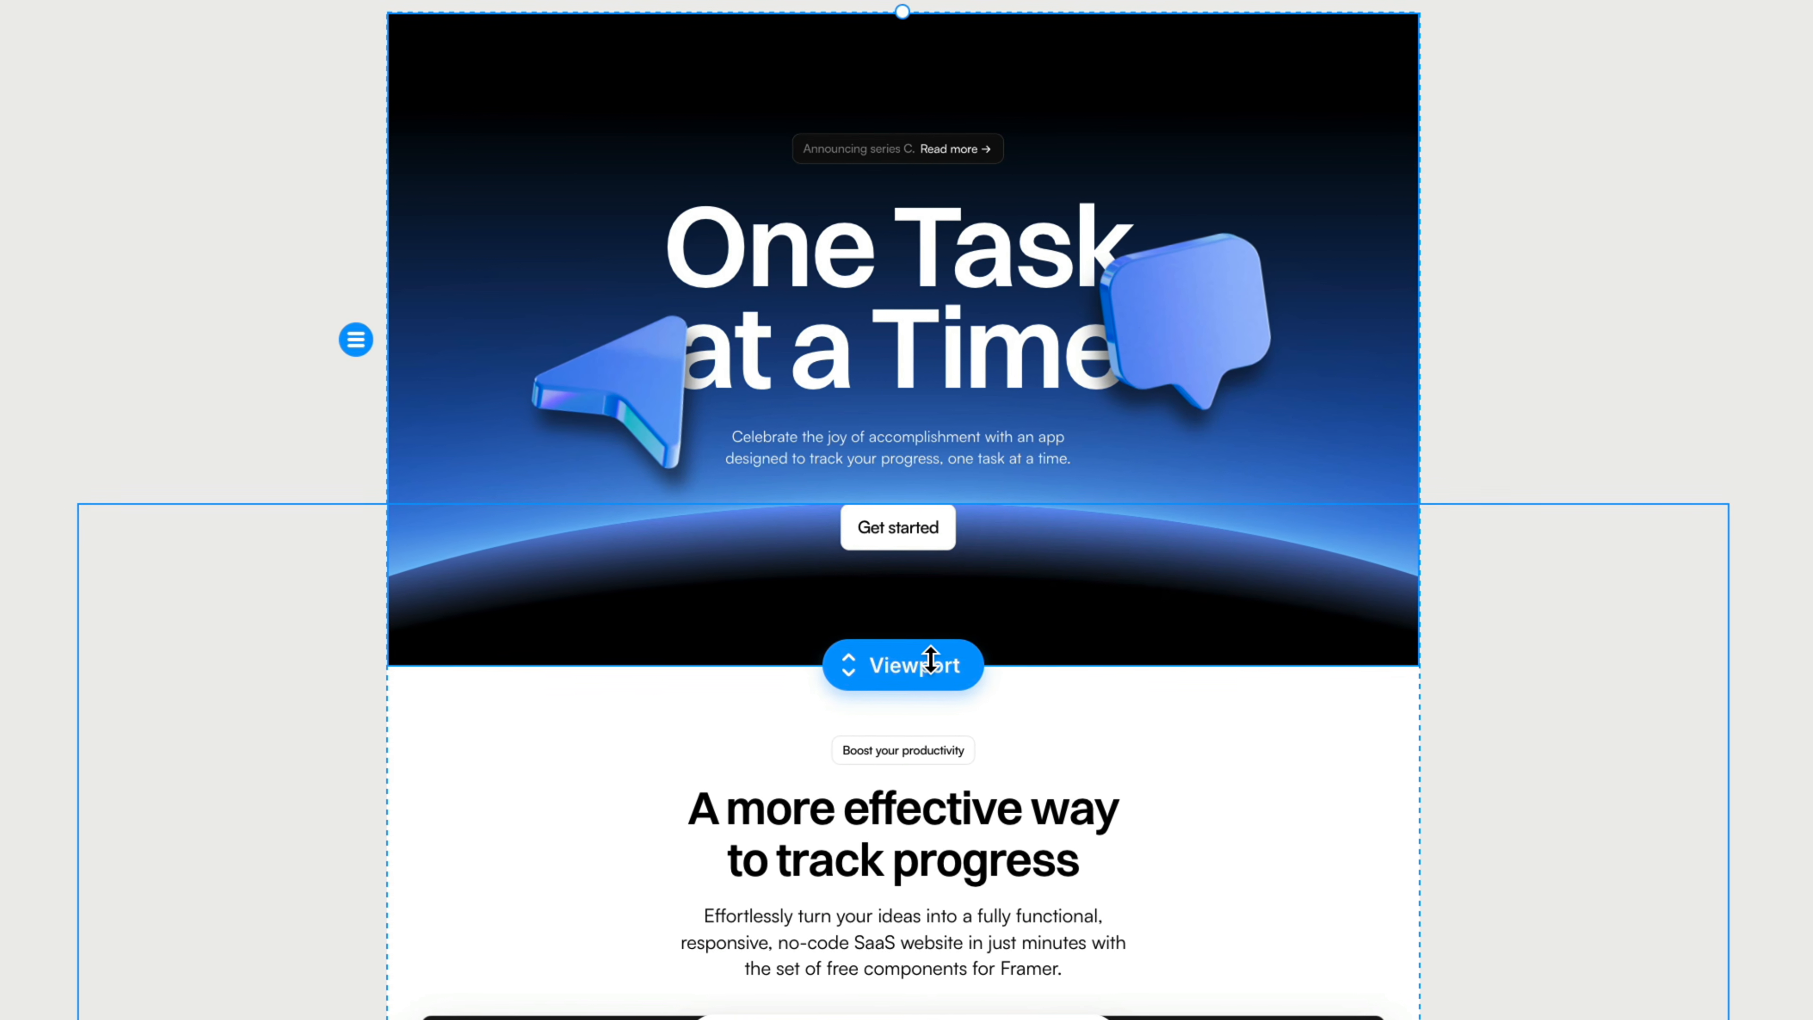
left_click_drag(931, 660, 956, 687)
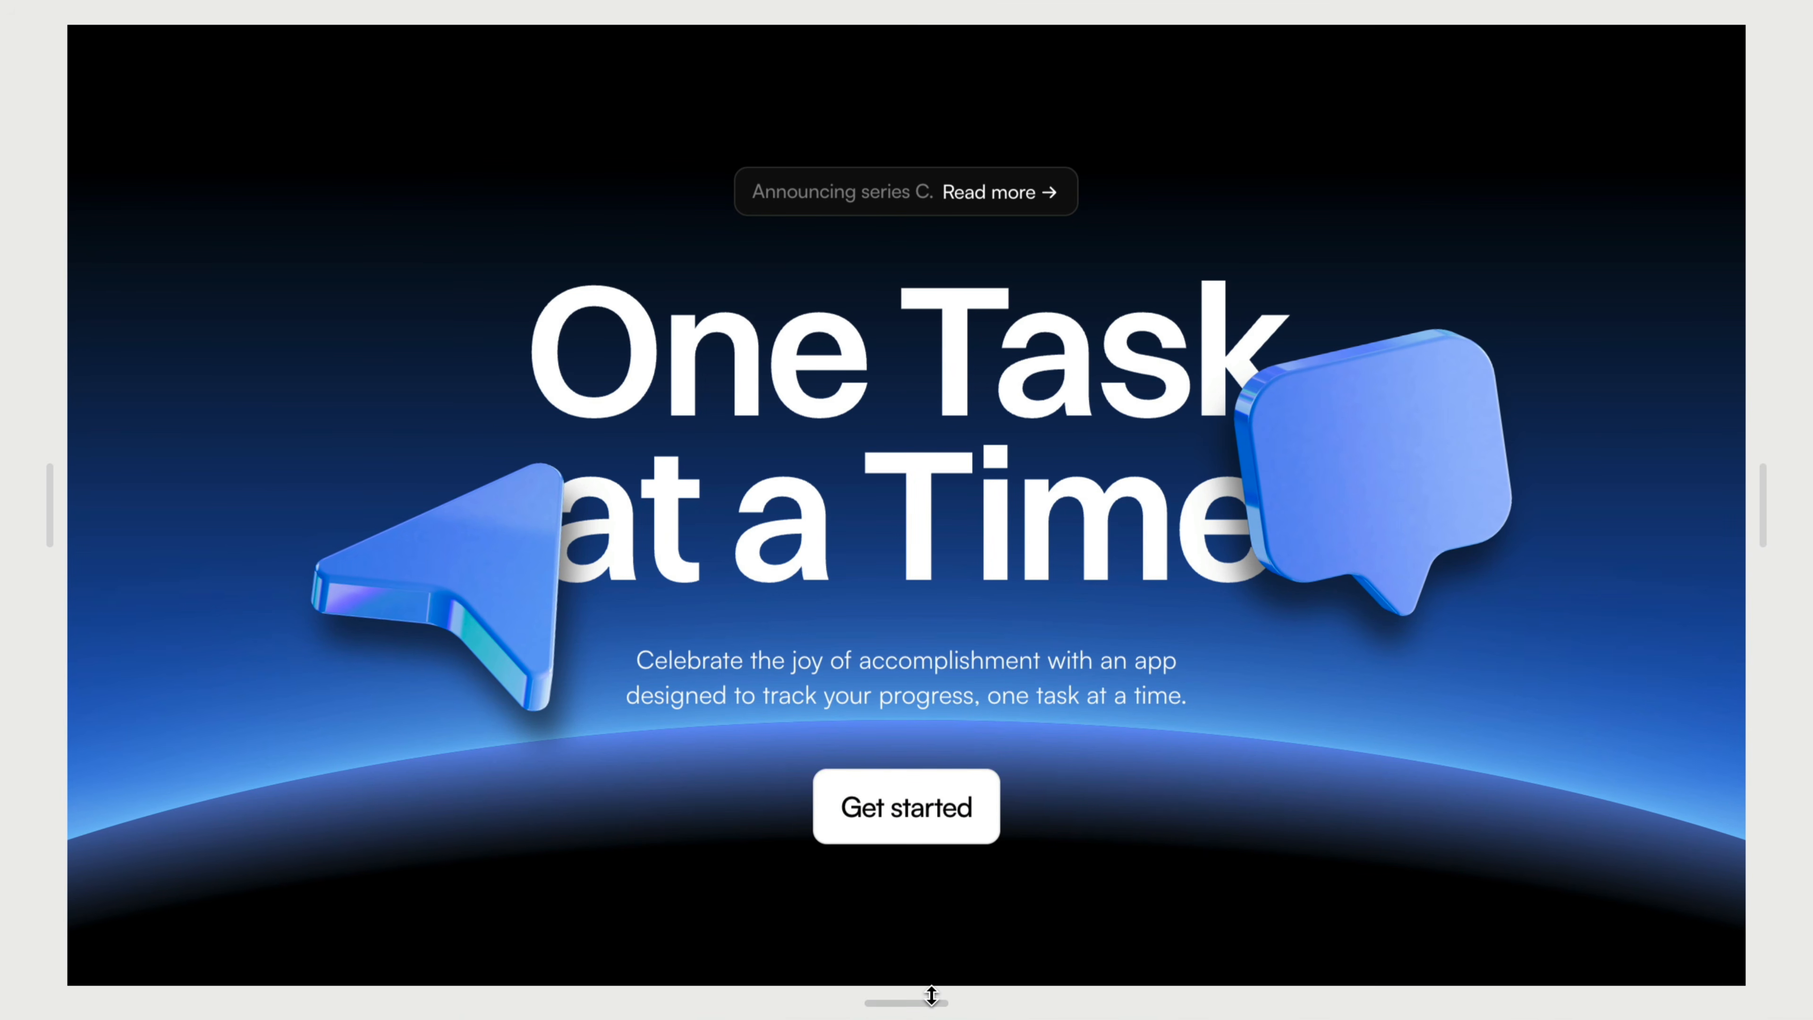
Test the hero at reduced preview heights, scroll past it, enlarge the preview to about 519 high, and leave the preview
left_click_drag(932, 995, 978, 752)
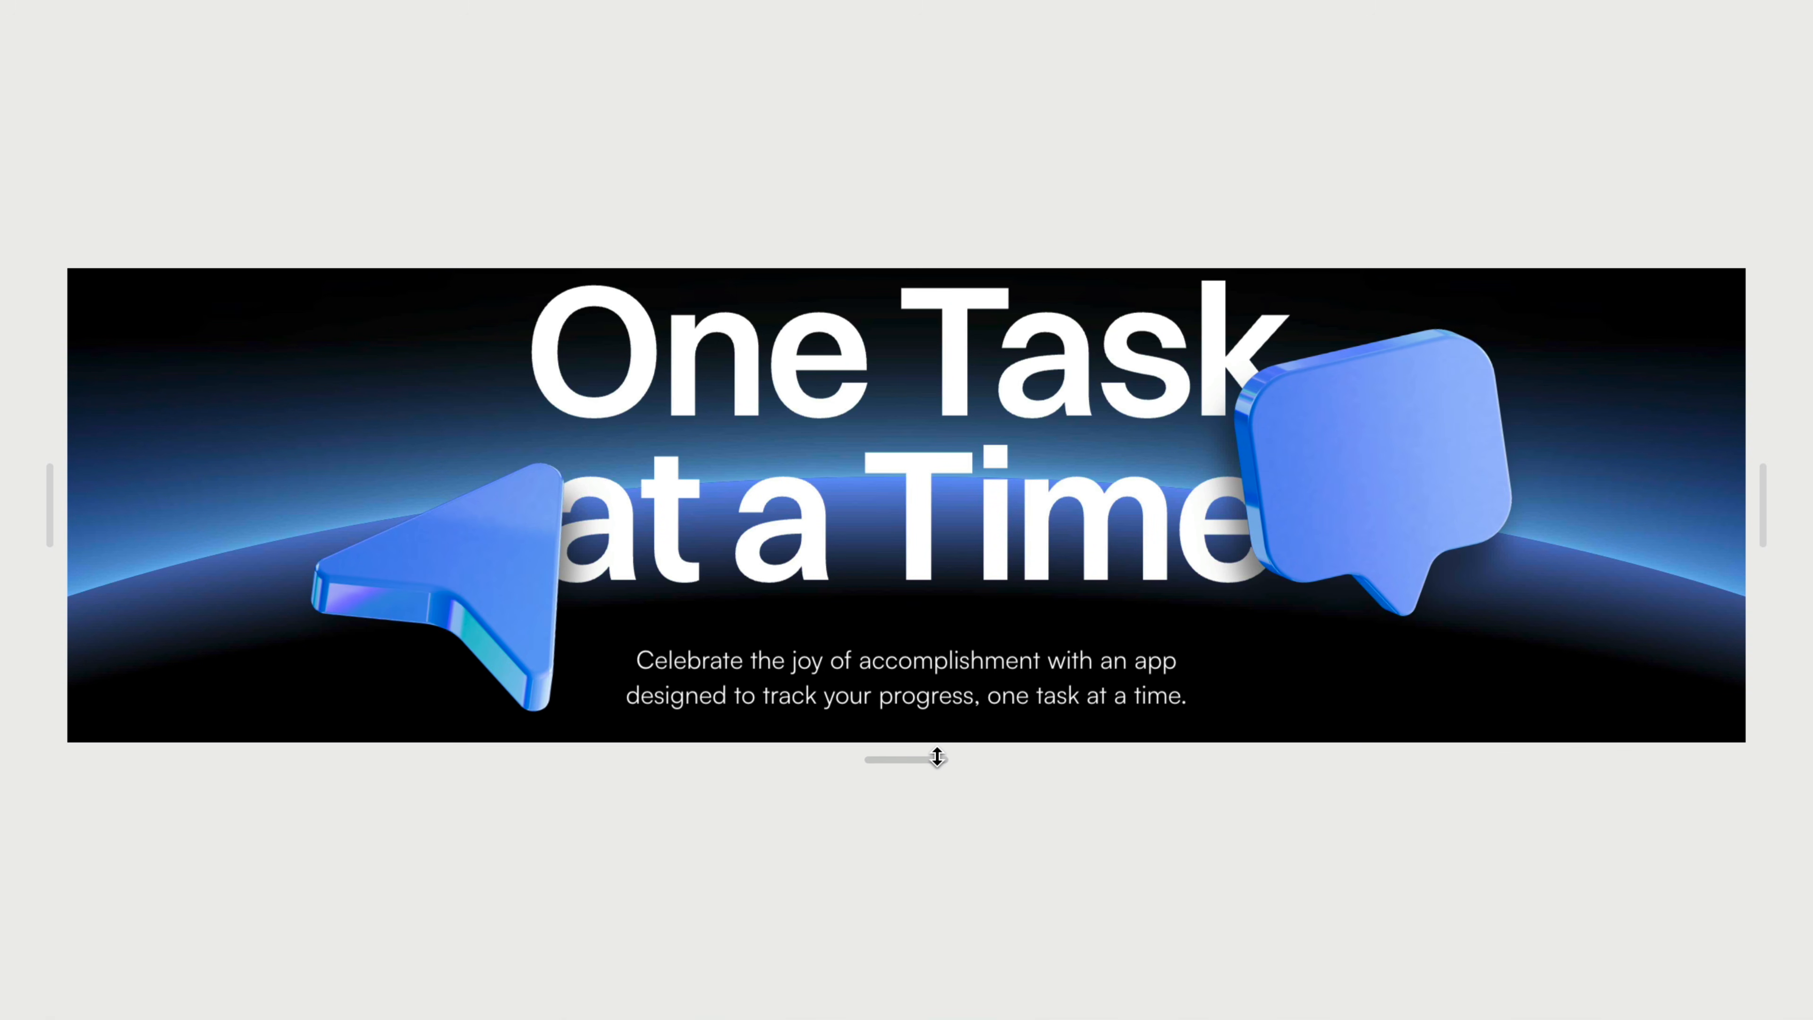
scroll(994, 637, "down", 5)
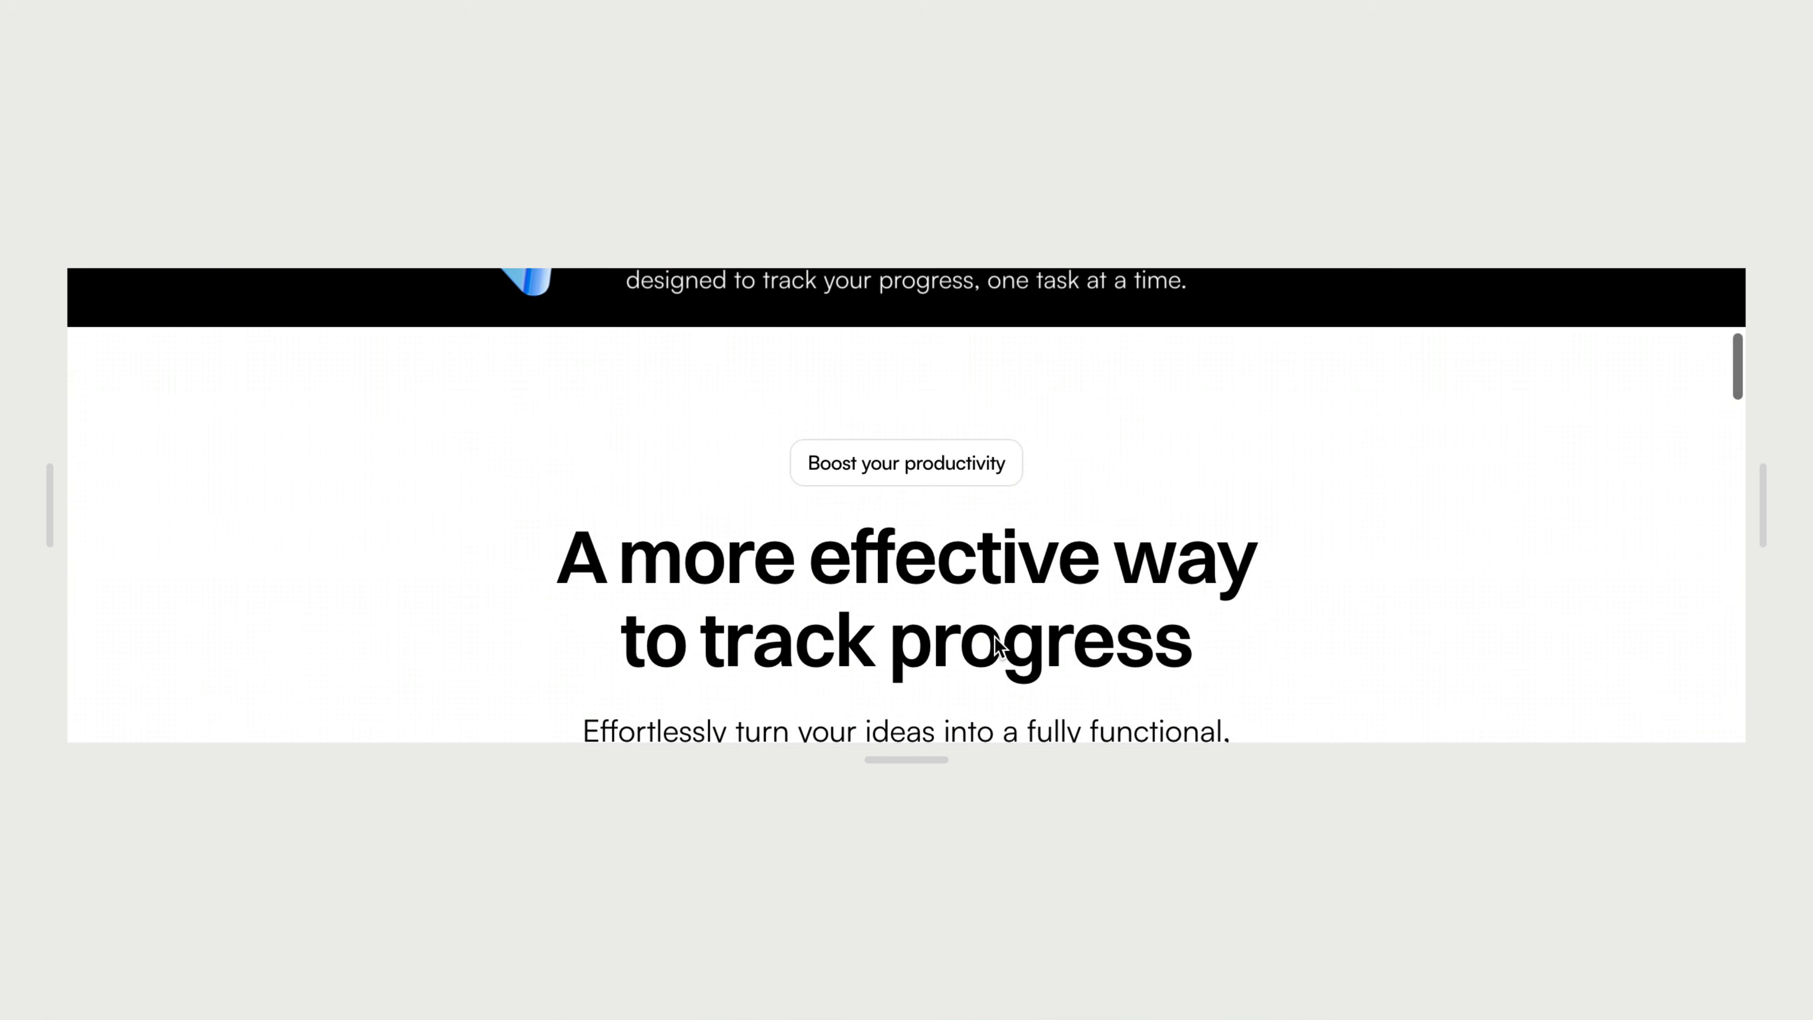
scroll(995, 637, "up", 5)
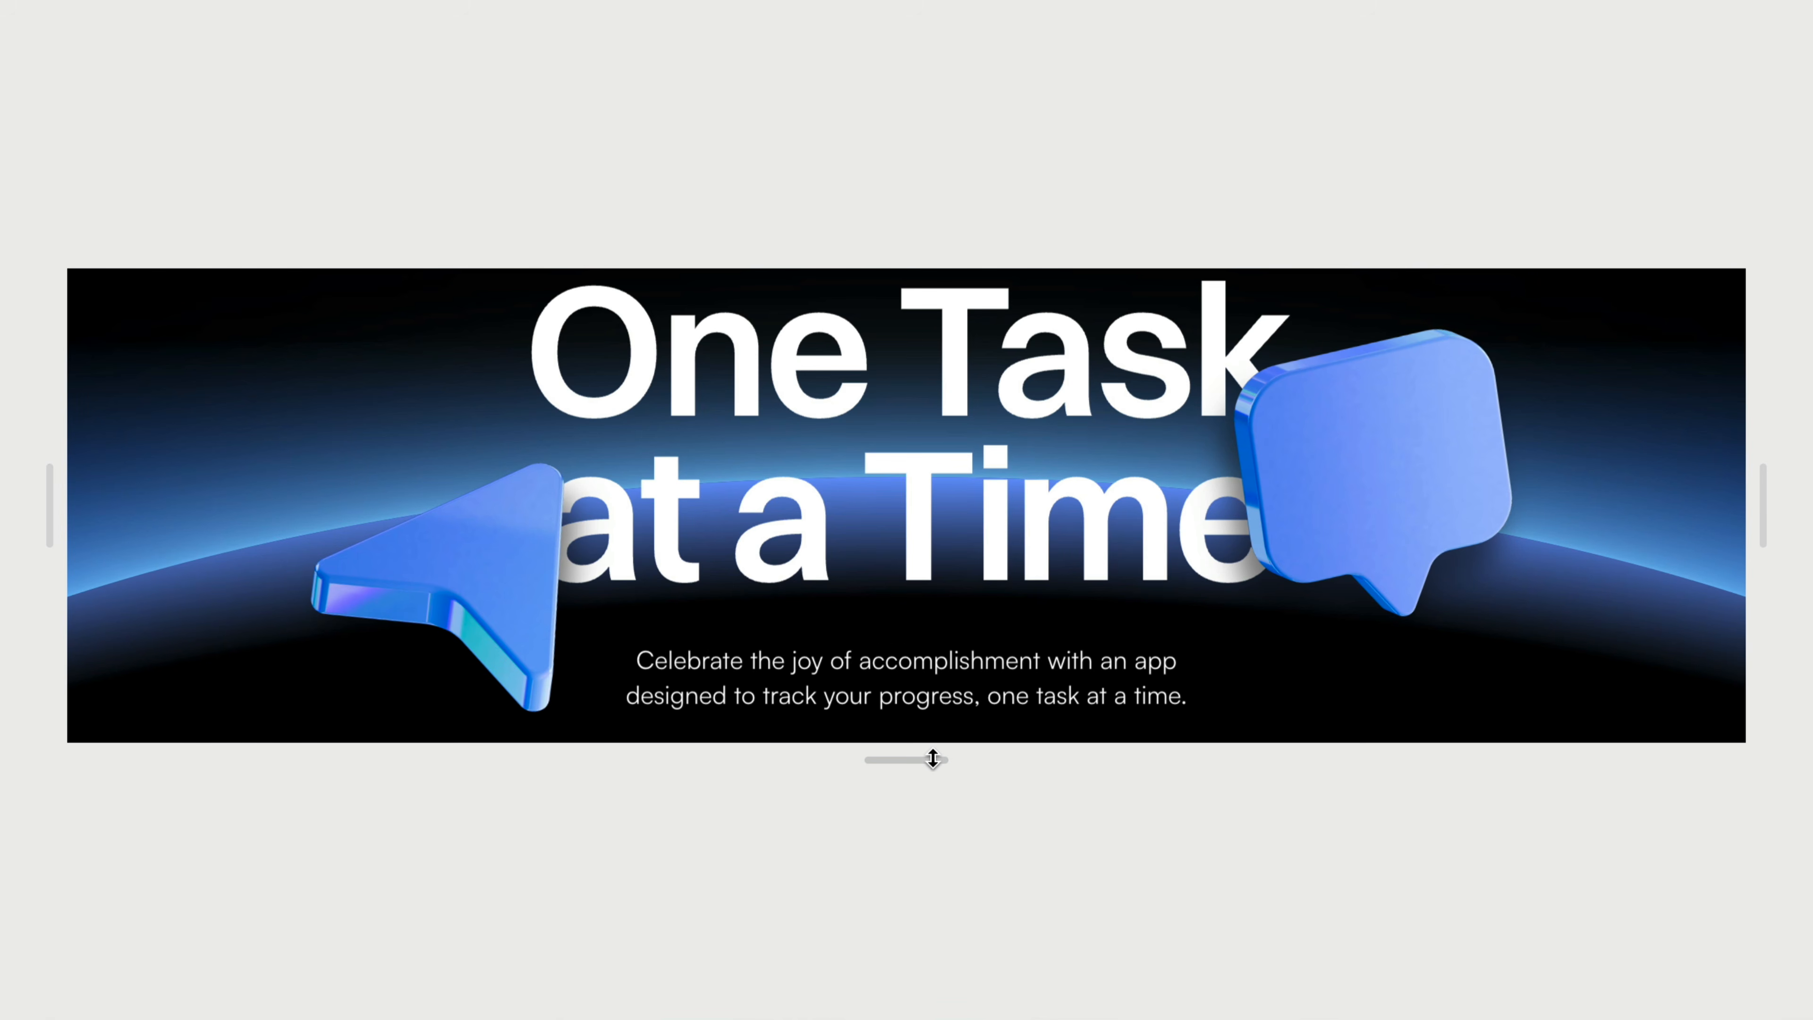
left_click_drag(933, 758, 932, 880)
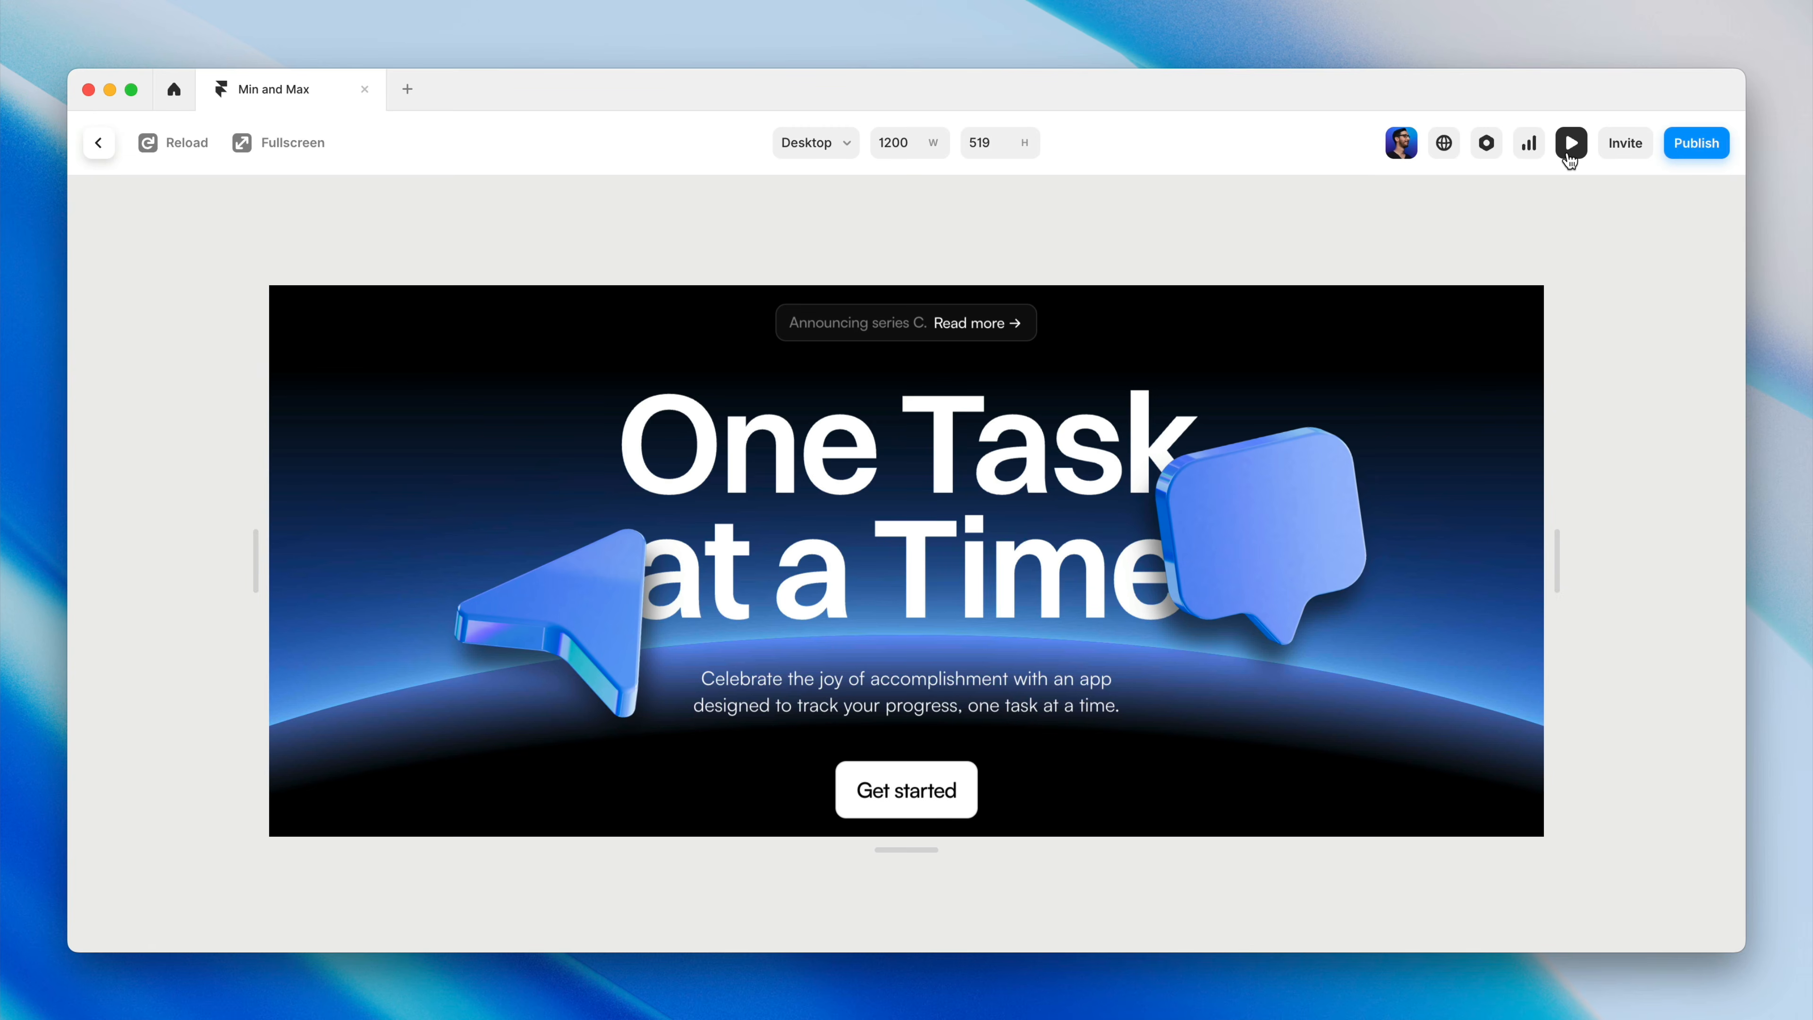
left_click(1568, 154)
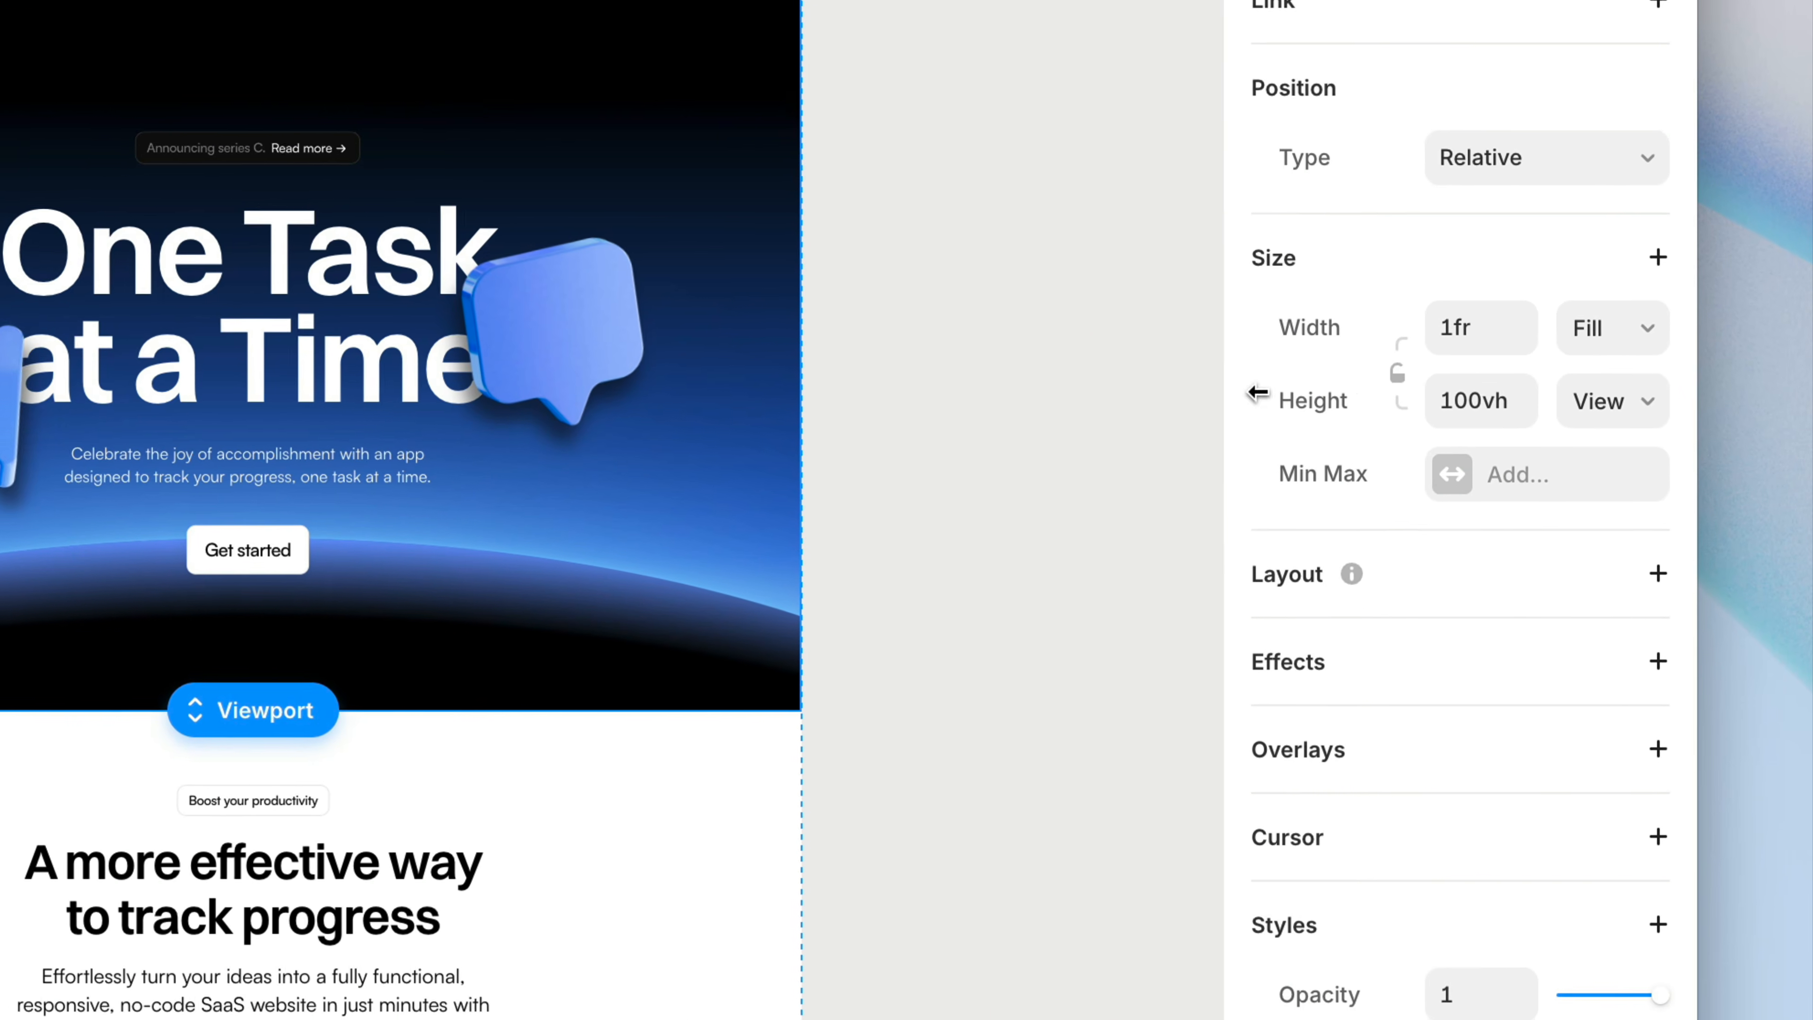
Add a fixed min height of 520 to the Hero section
left_click(1469, 495)
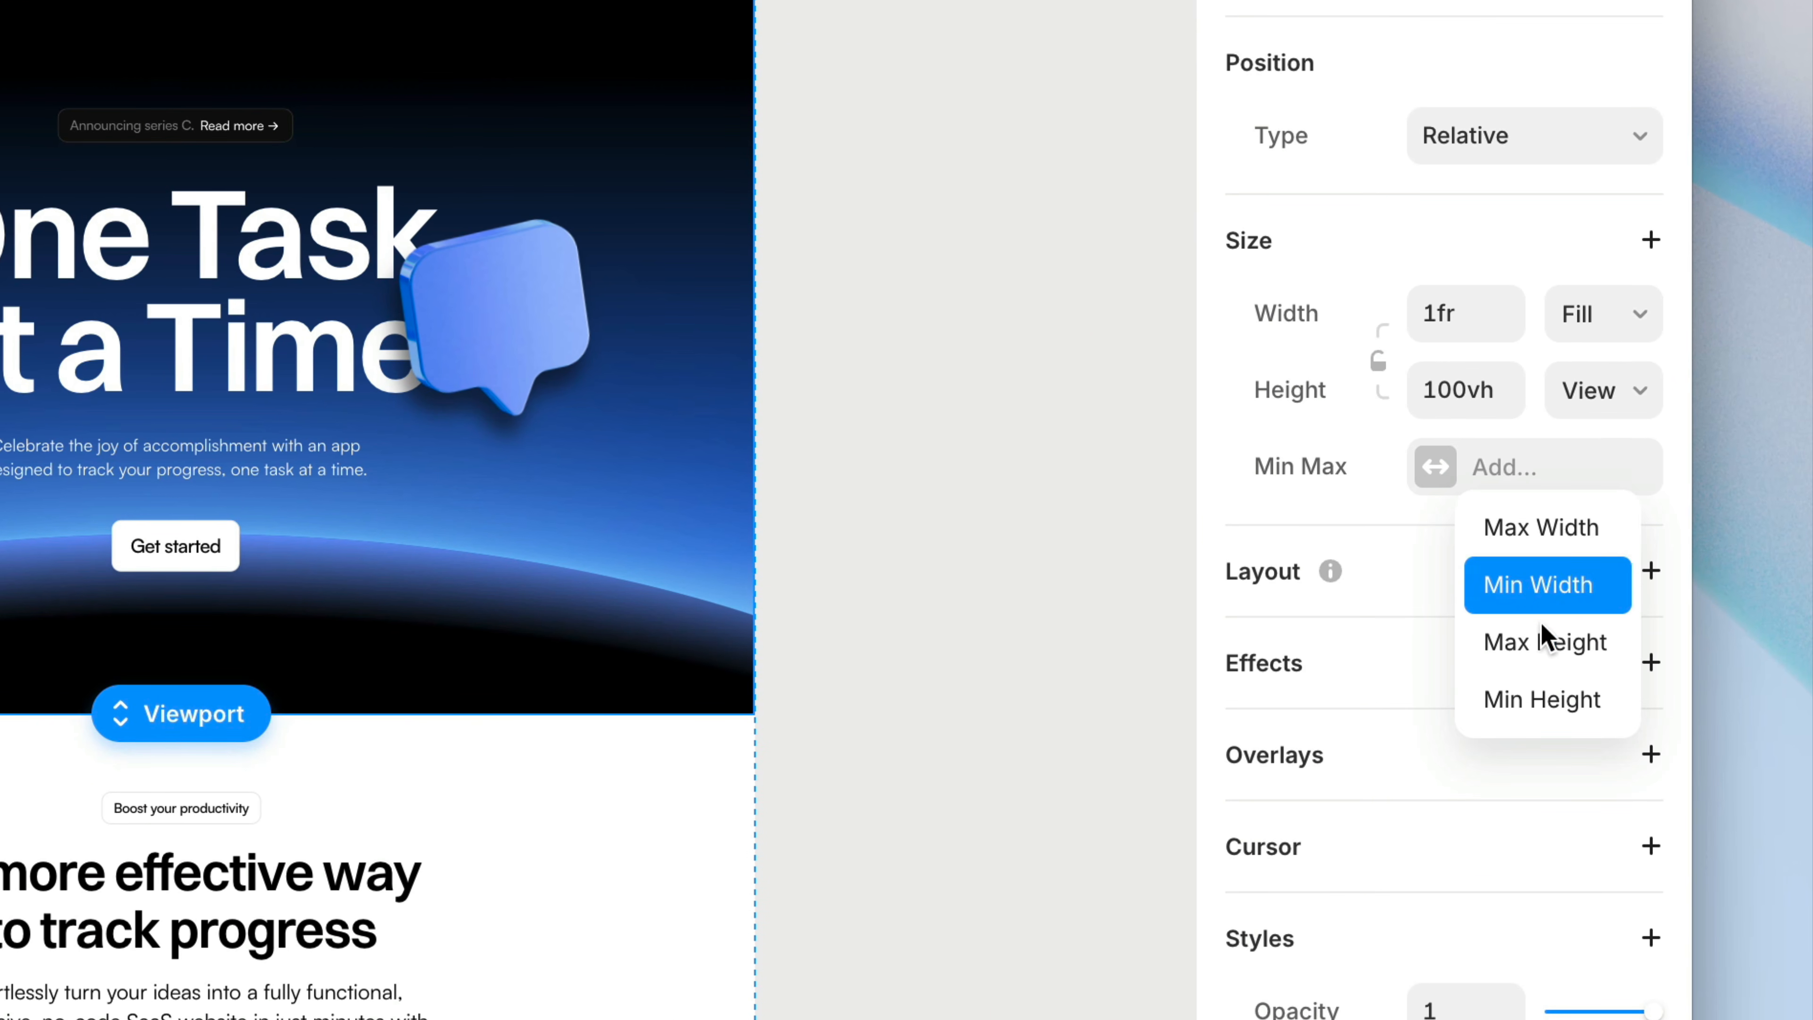
left_click(1569, 703)
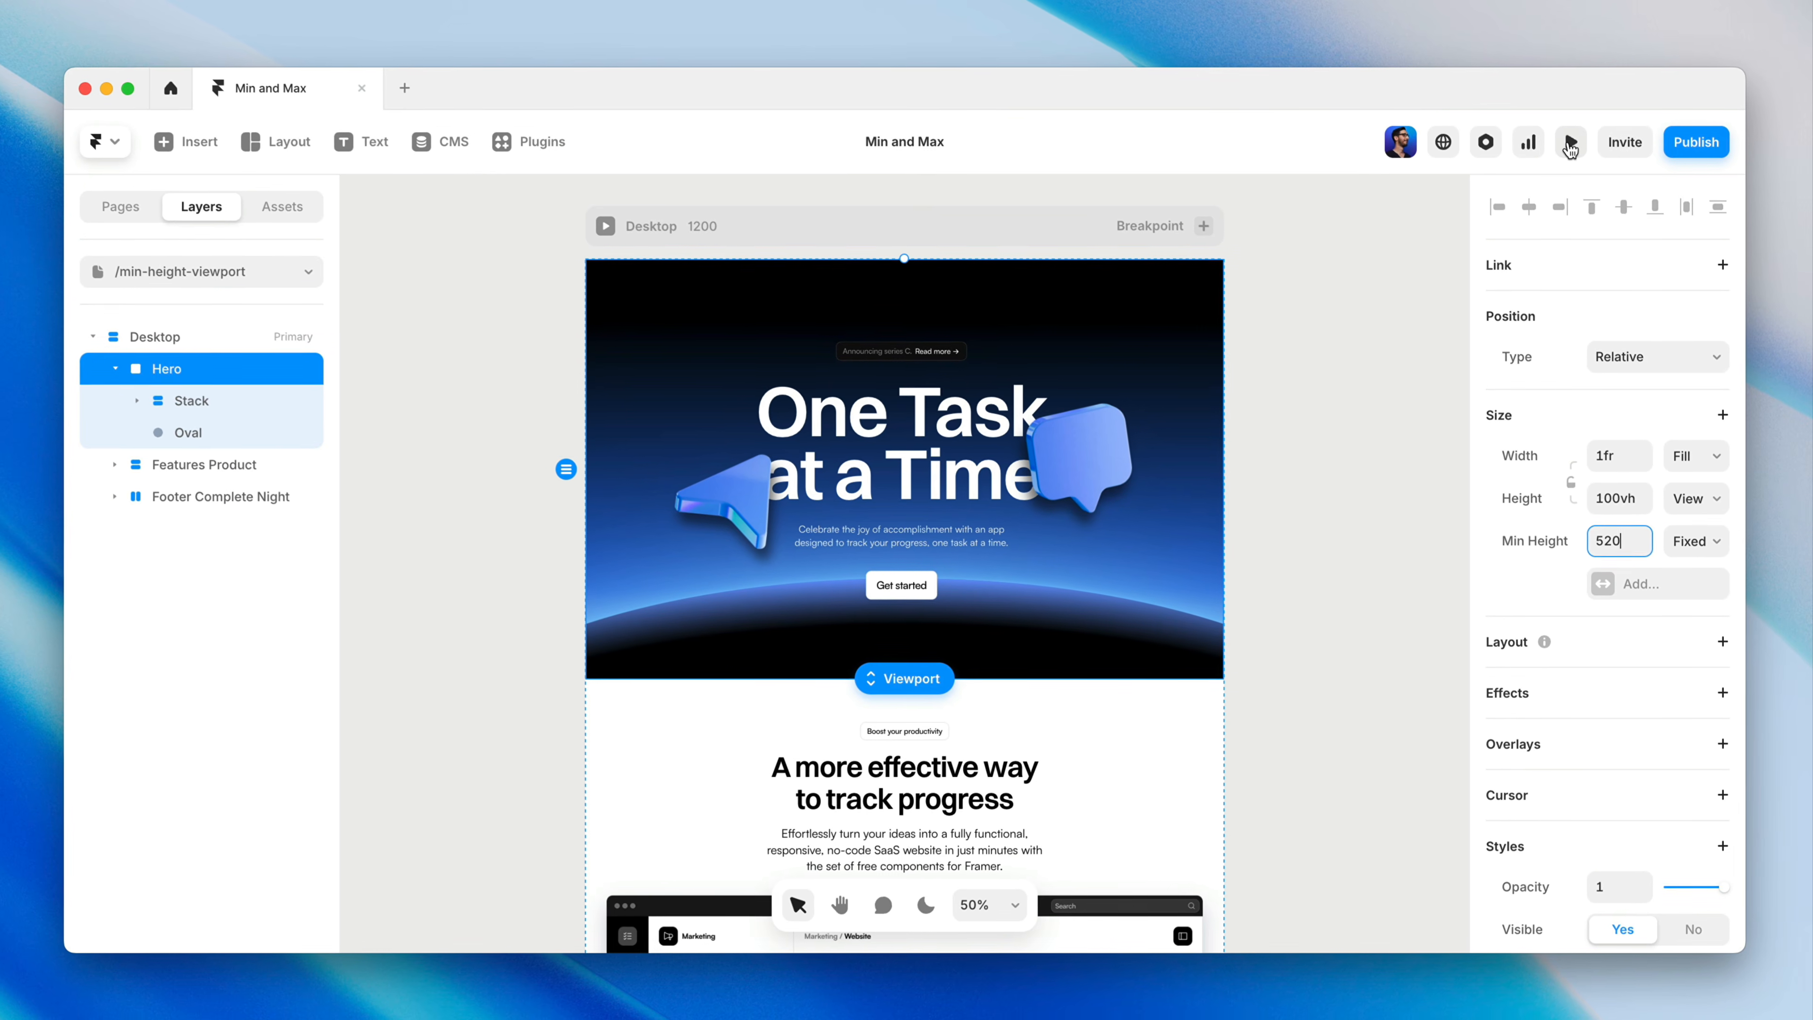
Preview the page at a reduced height of about 351 and scroll past the hero and back to check its minimum height
left_click(1570, 144)
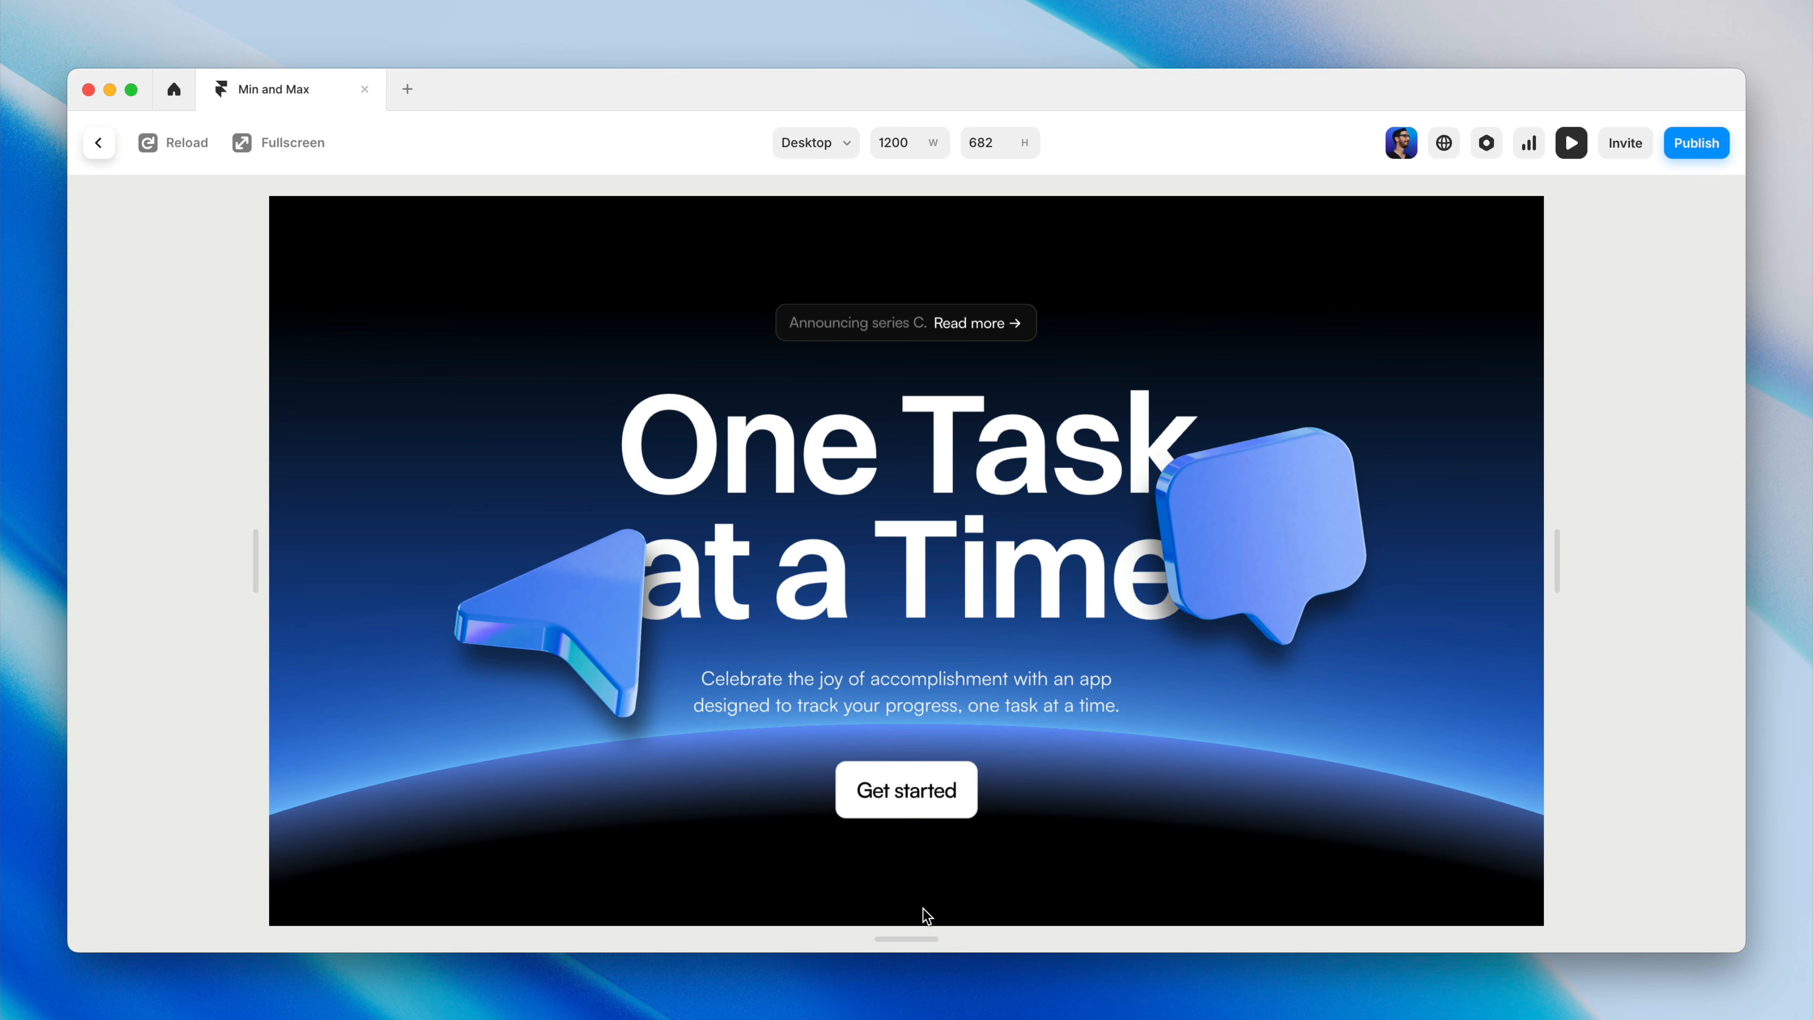
left_click_drag(912, 933, 940, 756)
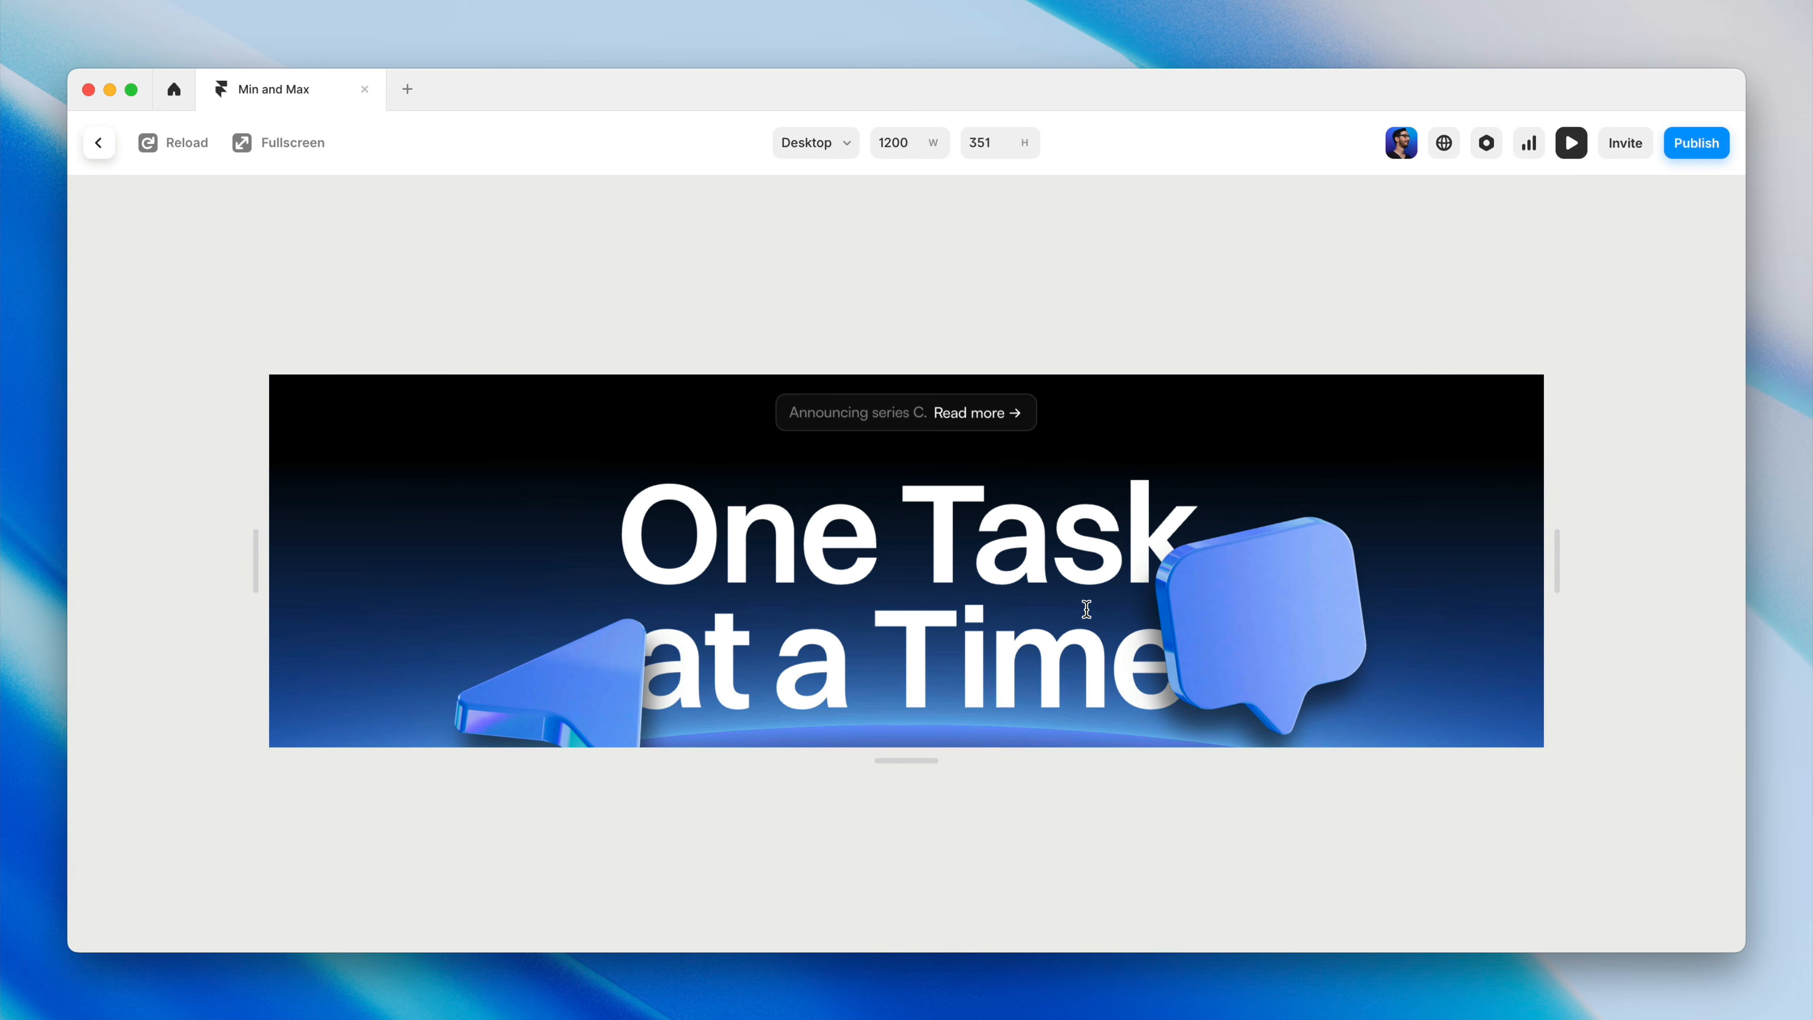
scroll(1086, 609, "down", 10)
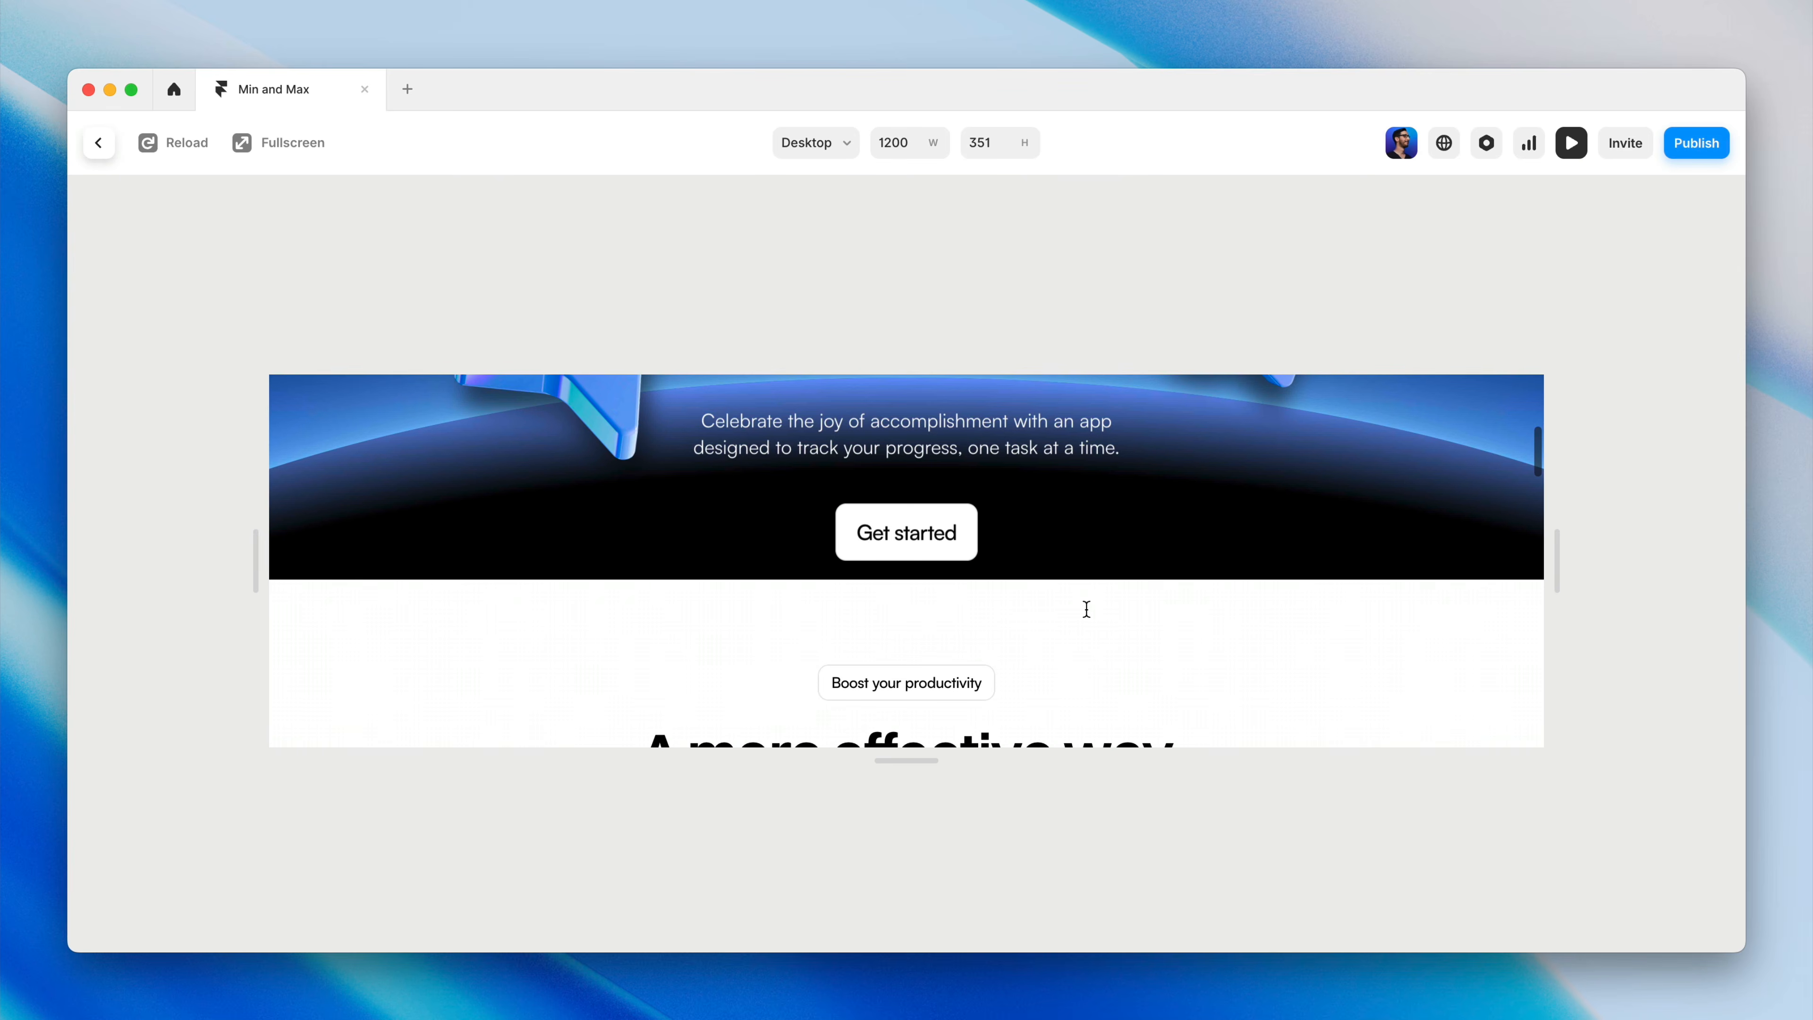
scroll(1087, 609, "up", 10)
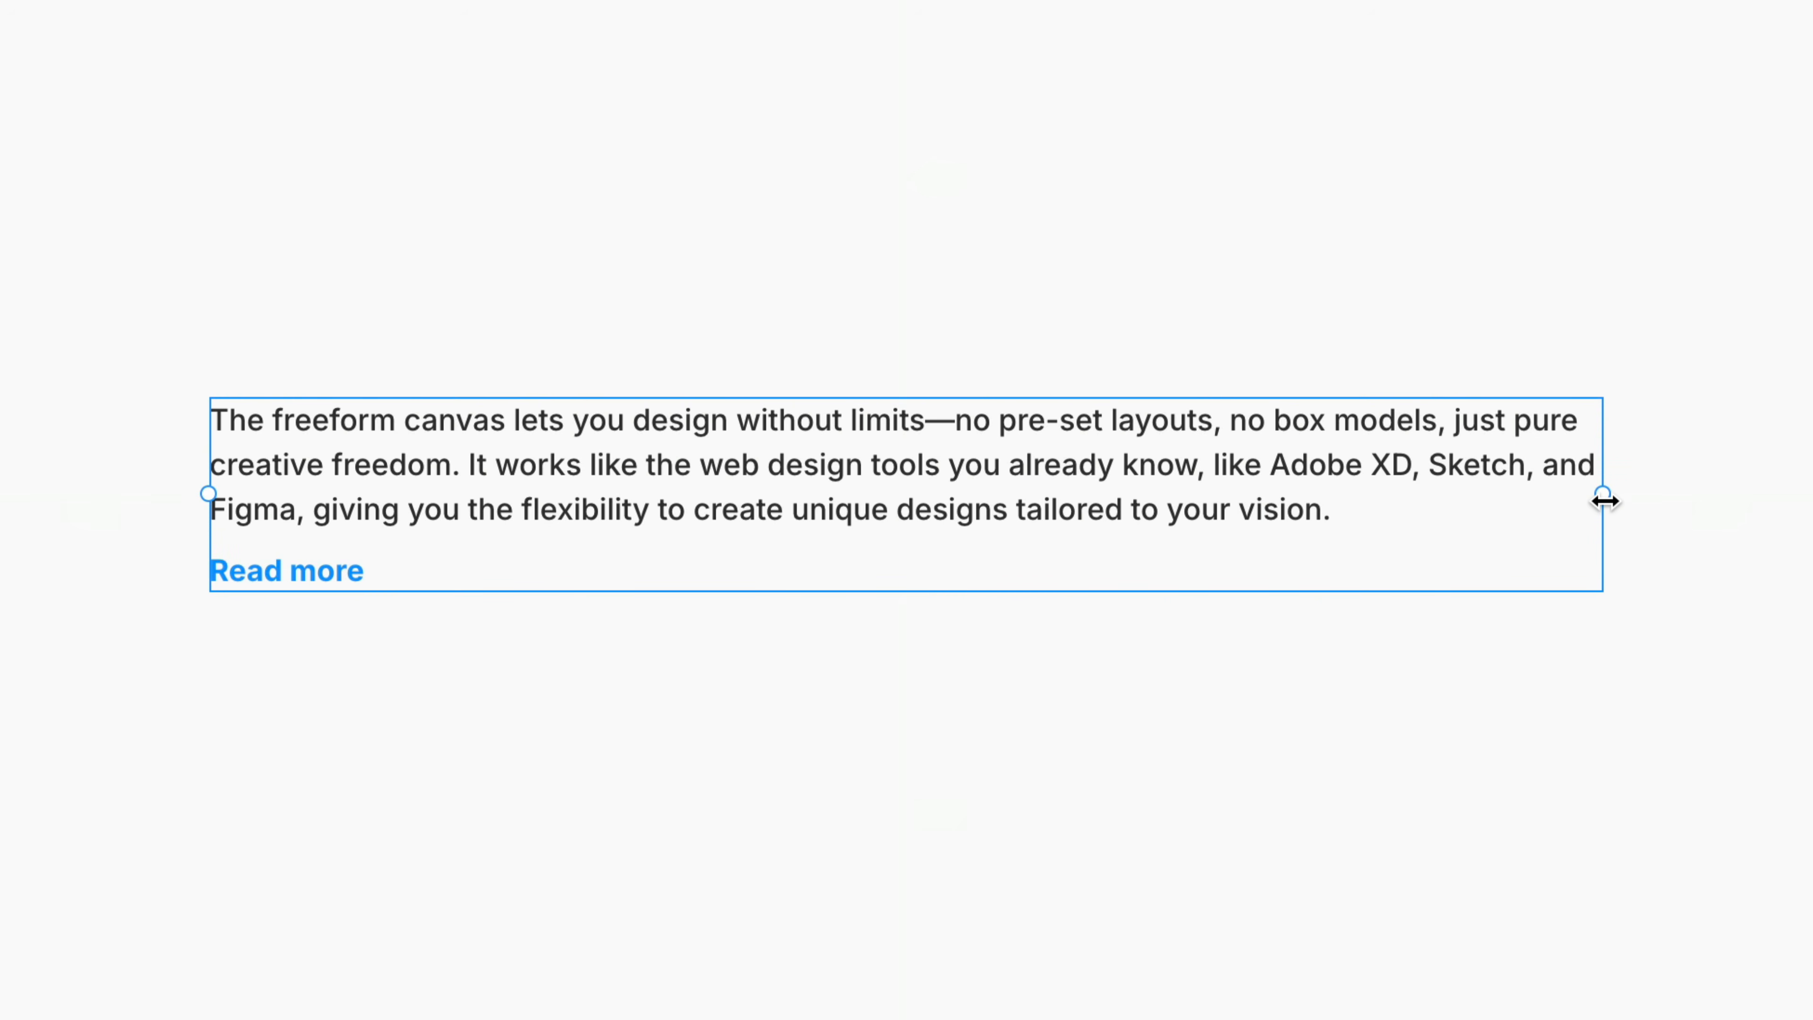
Try narrowing and widening the stack with the paragraph and Read more link to test how the text reflows
left_click_drag(1605, 502, 1353, 555)
left_click_drag(1325, 562, 1062, 585)
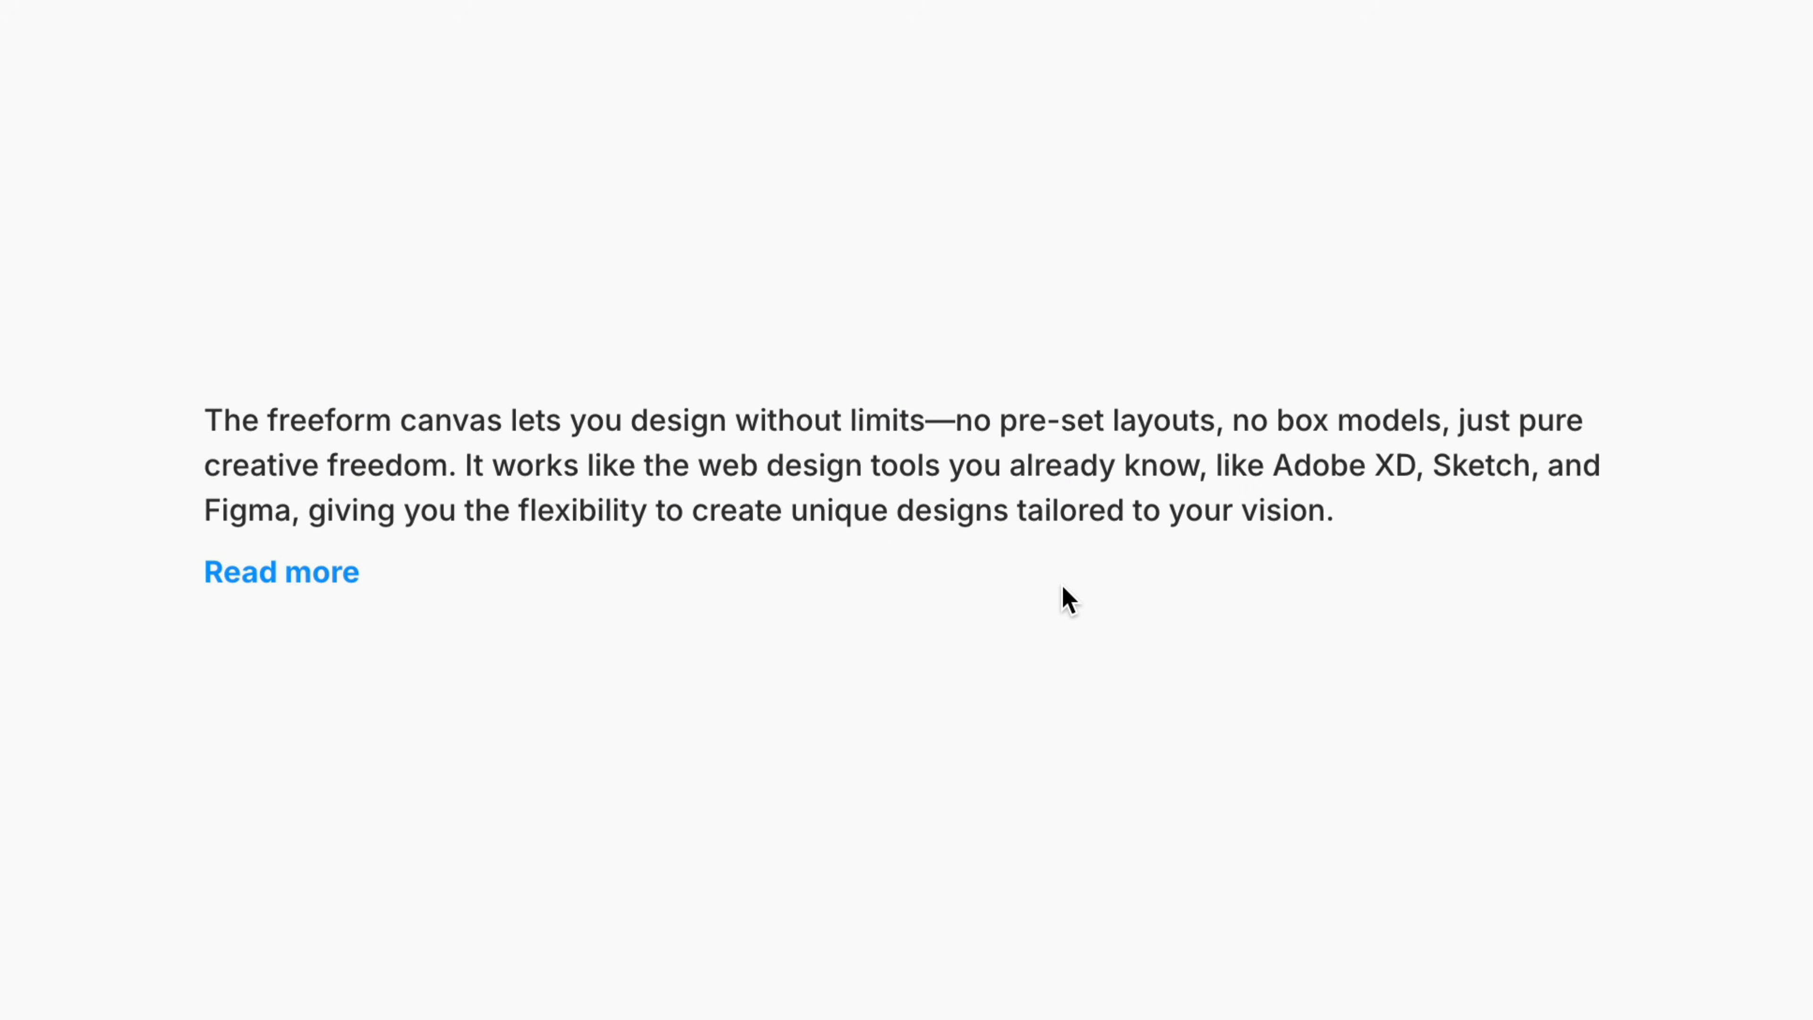
left_click(1137, 584)
left_click_drag(1618, 498, 1557, 532)
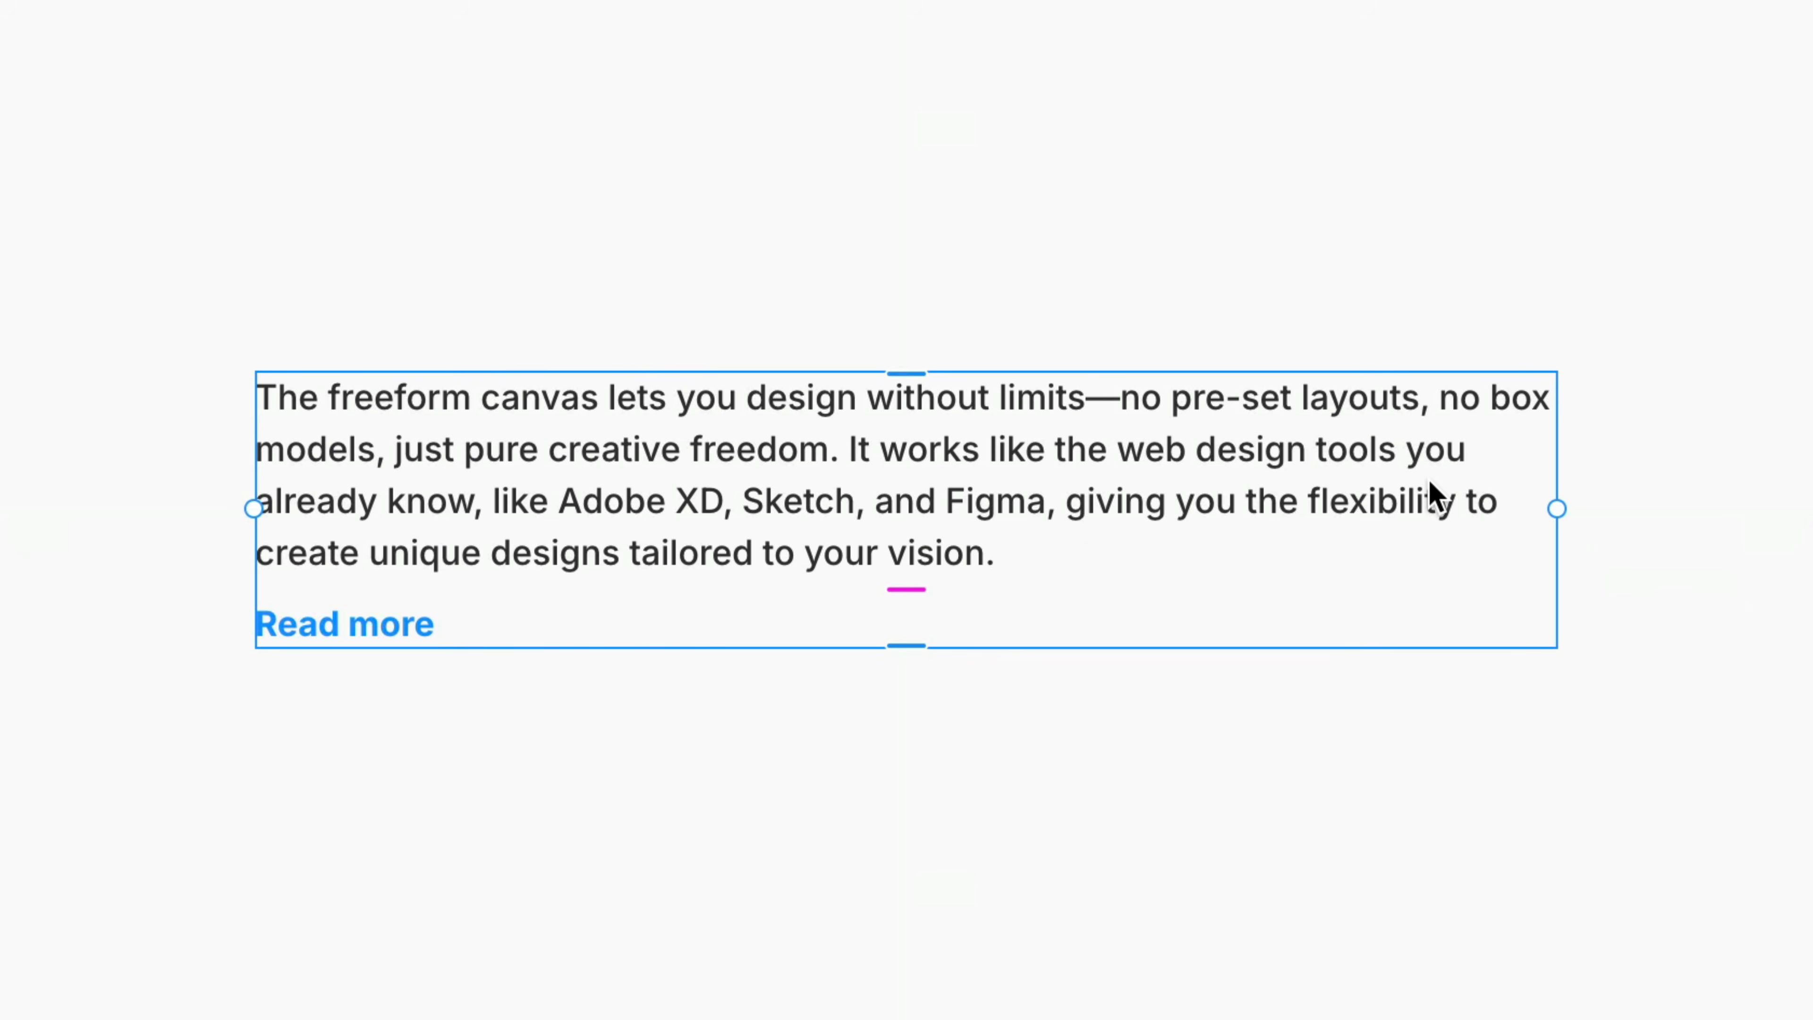
Add a fixed max height to the paragraph above Read more and resize the stack's width to test the text clipping
left_click(1580, 385)
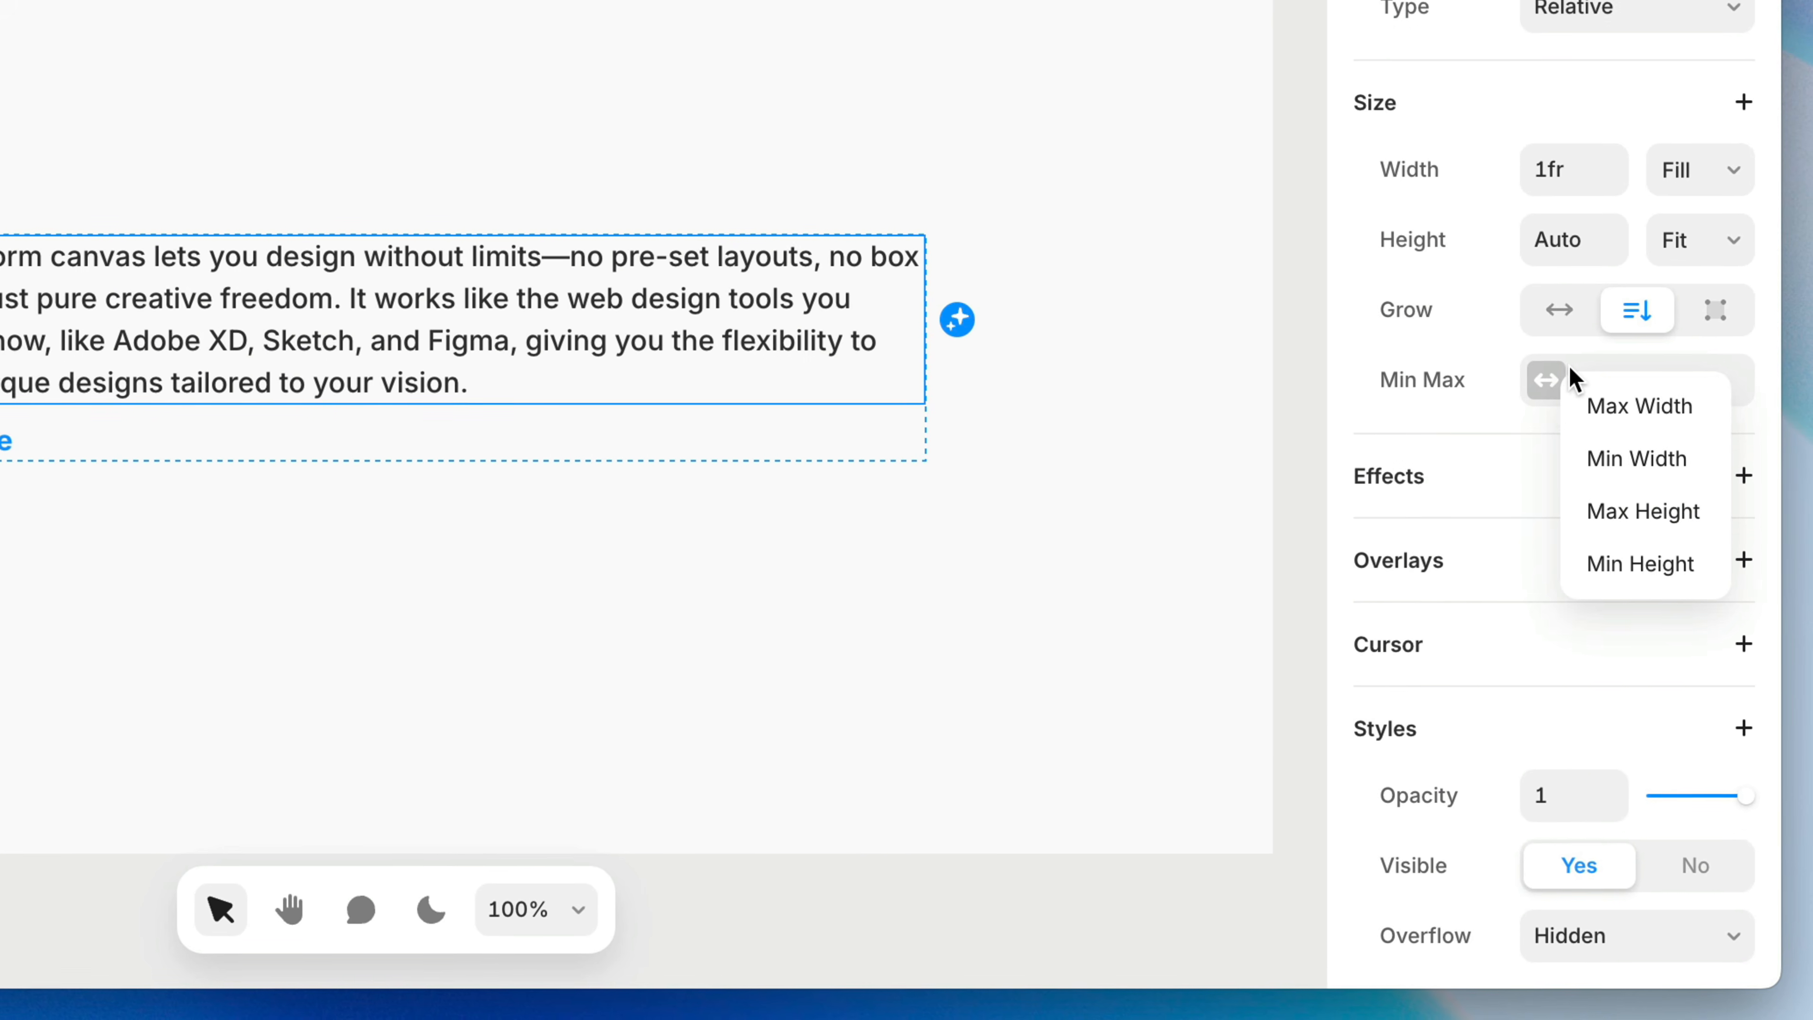
left_click(1653, 508)
left_click(1693, 395)
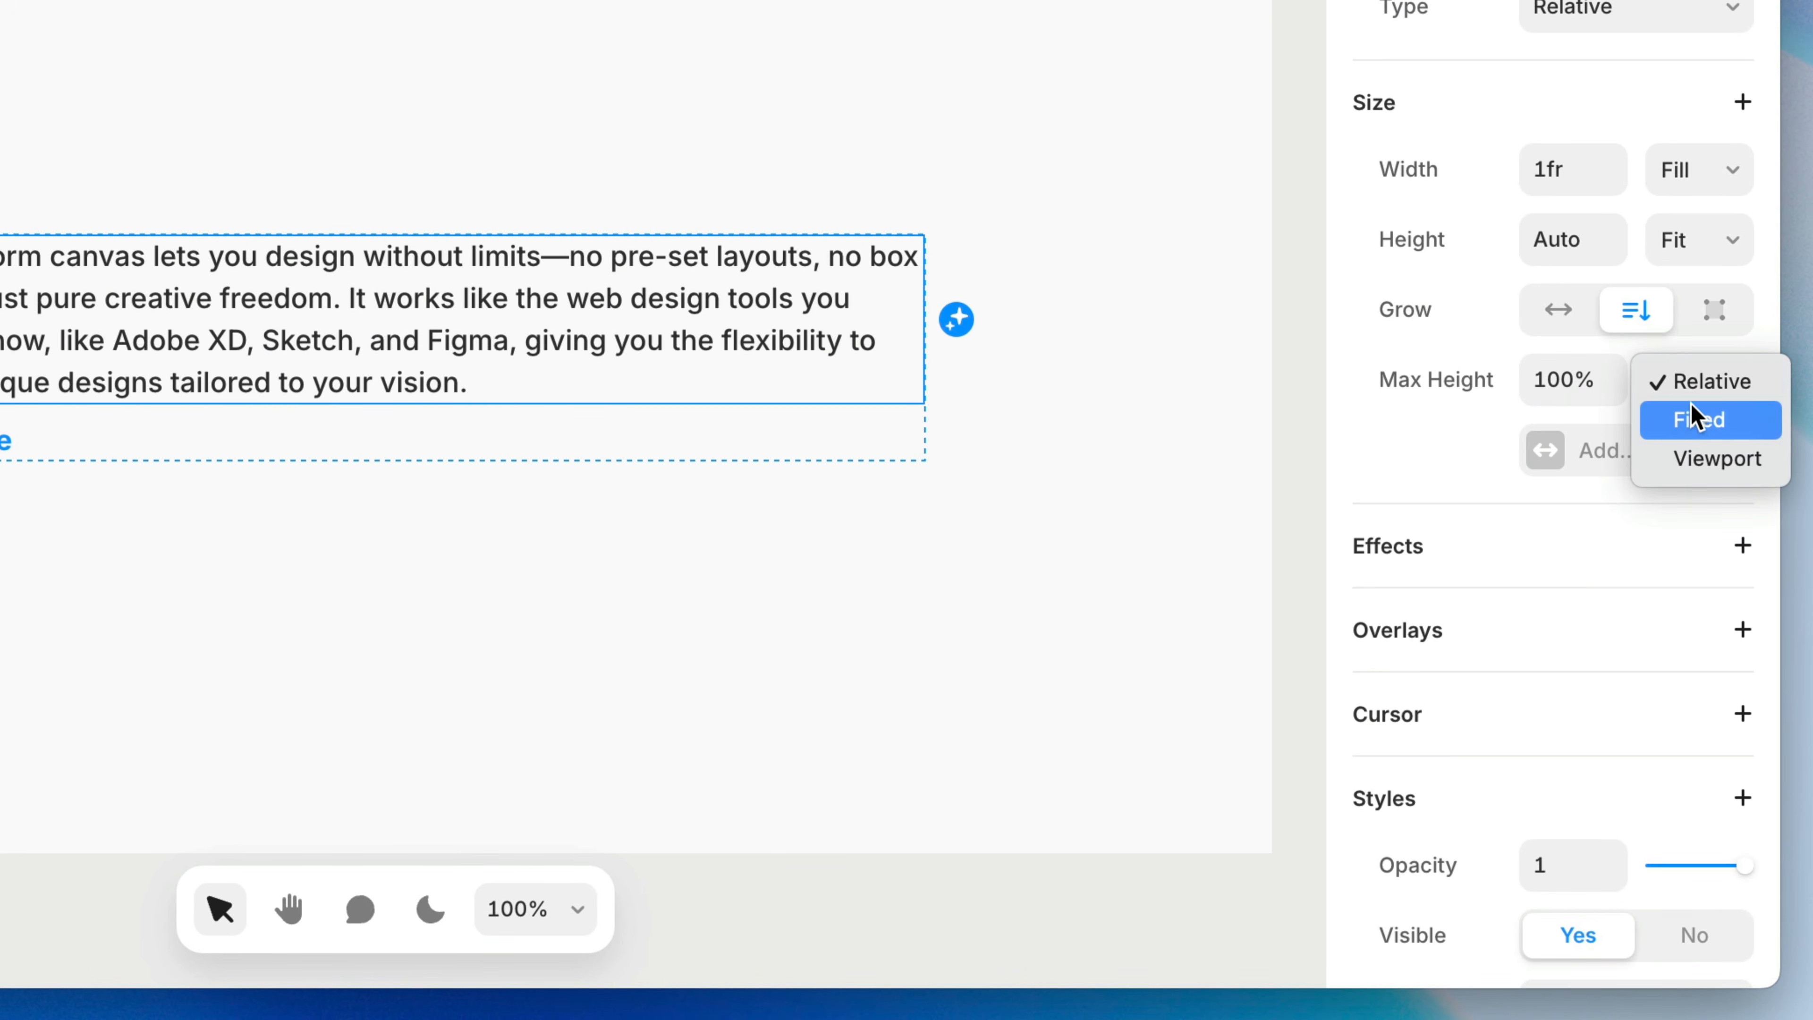
left_click(1696, 417)
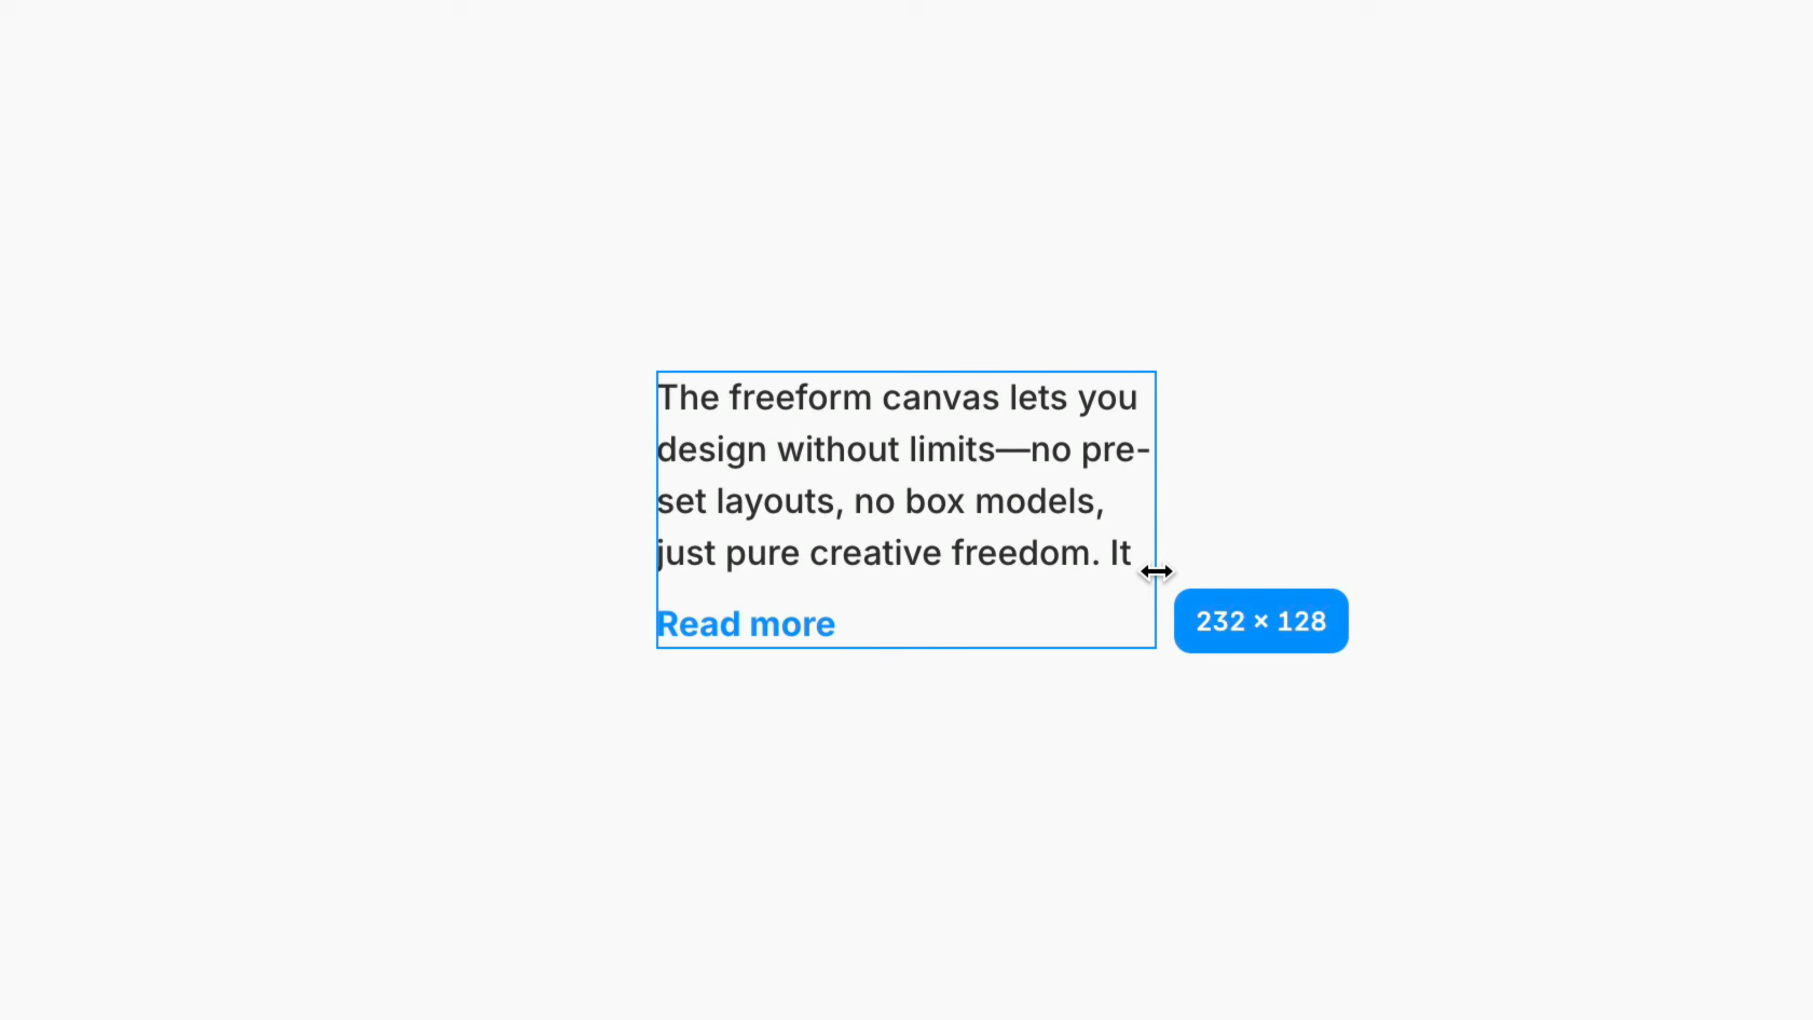
left_click_drag(1158, 571, 1353, 550)
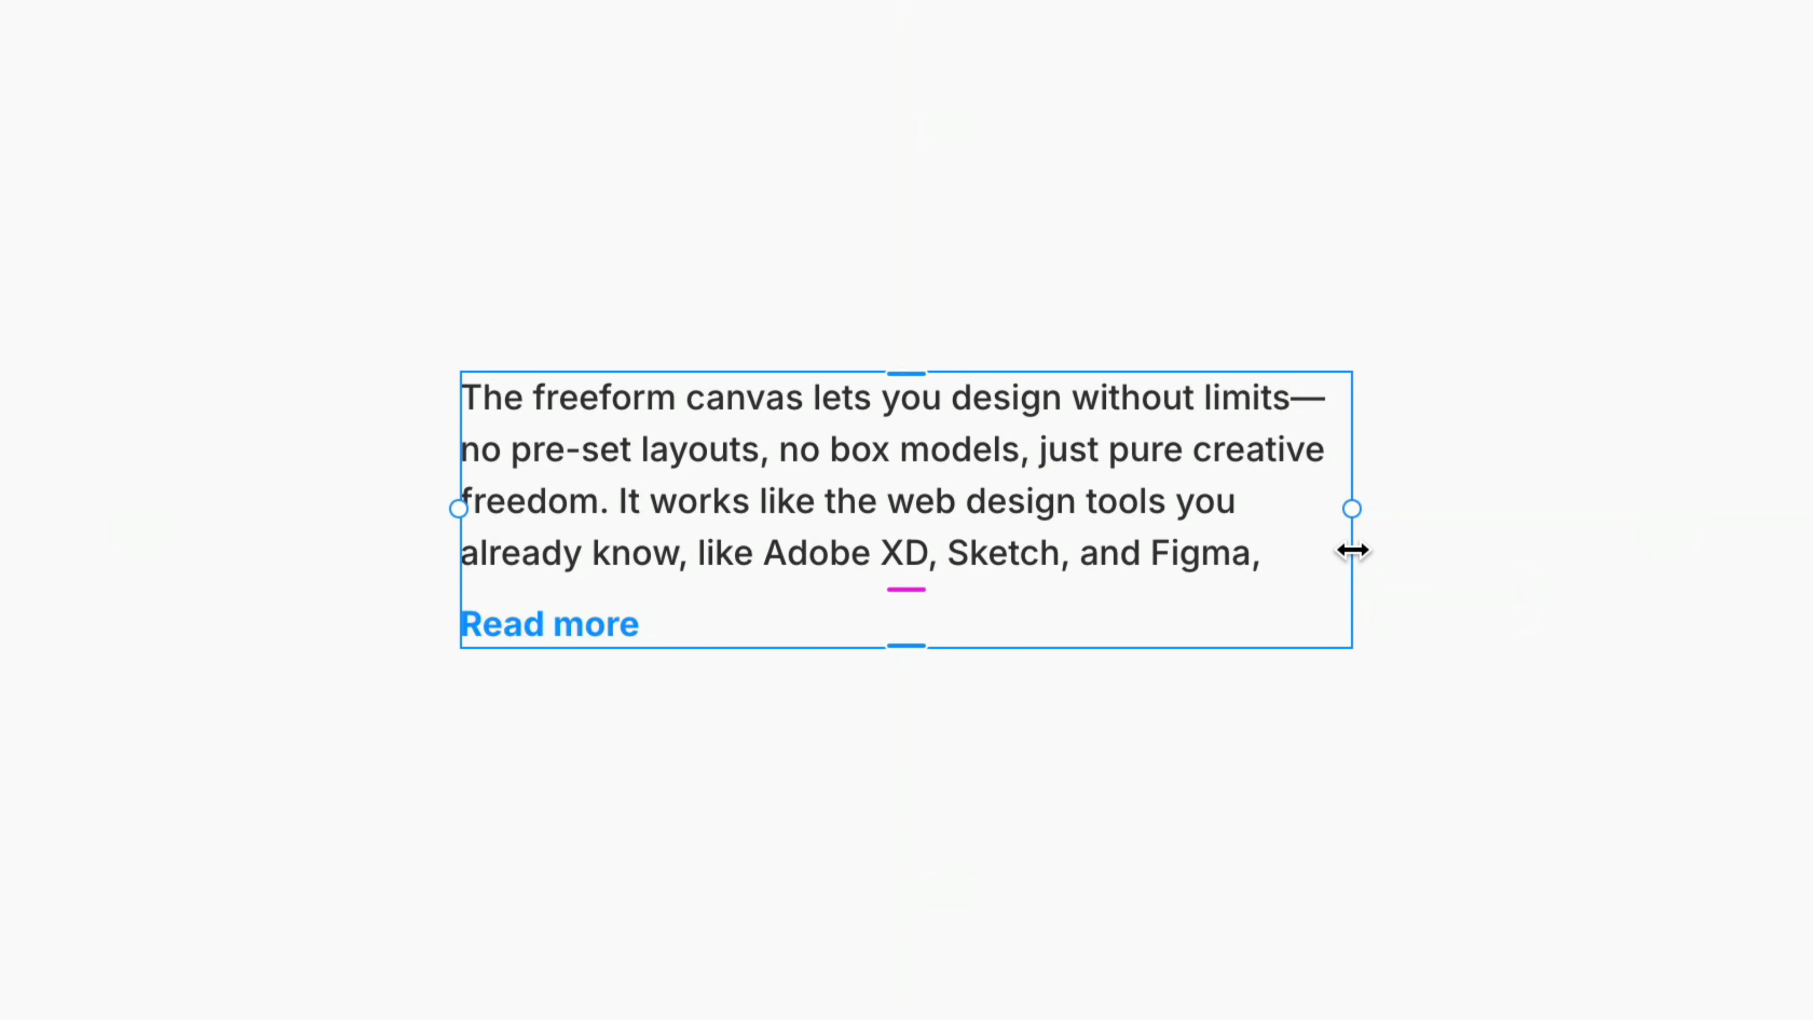
Fade the paragraph's lower lines with a linear mask rotated to 0° and a shortened gradient, and resize the stack to test it
left_click(1246, 532)
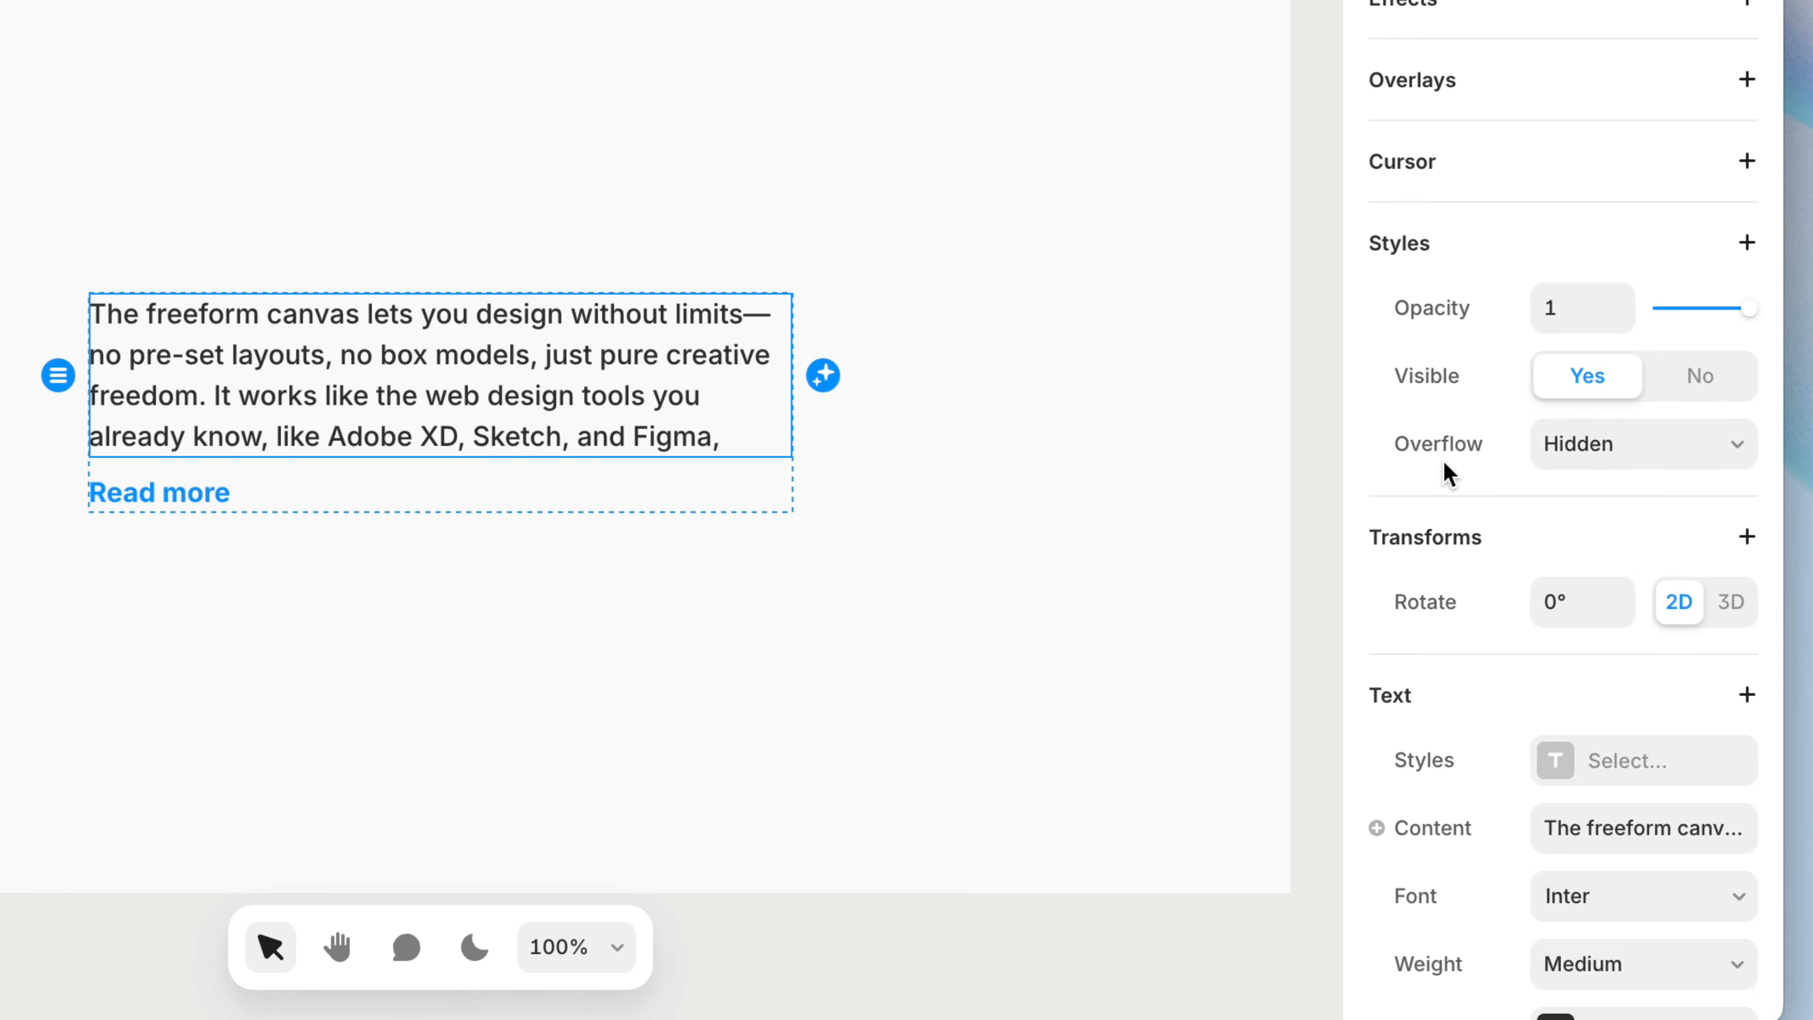
left_click(1686, 242)
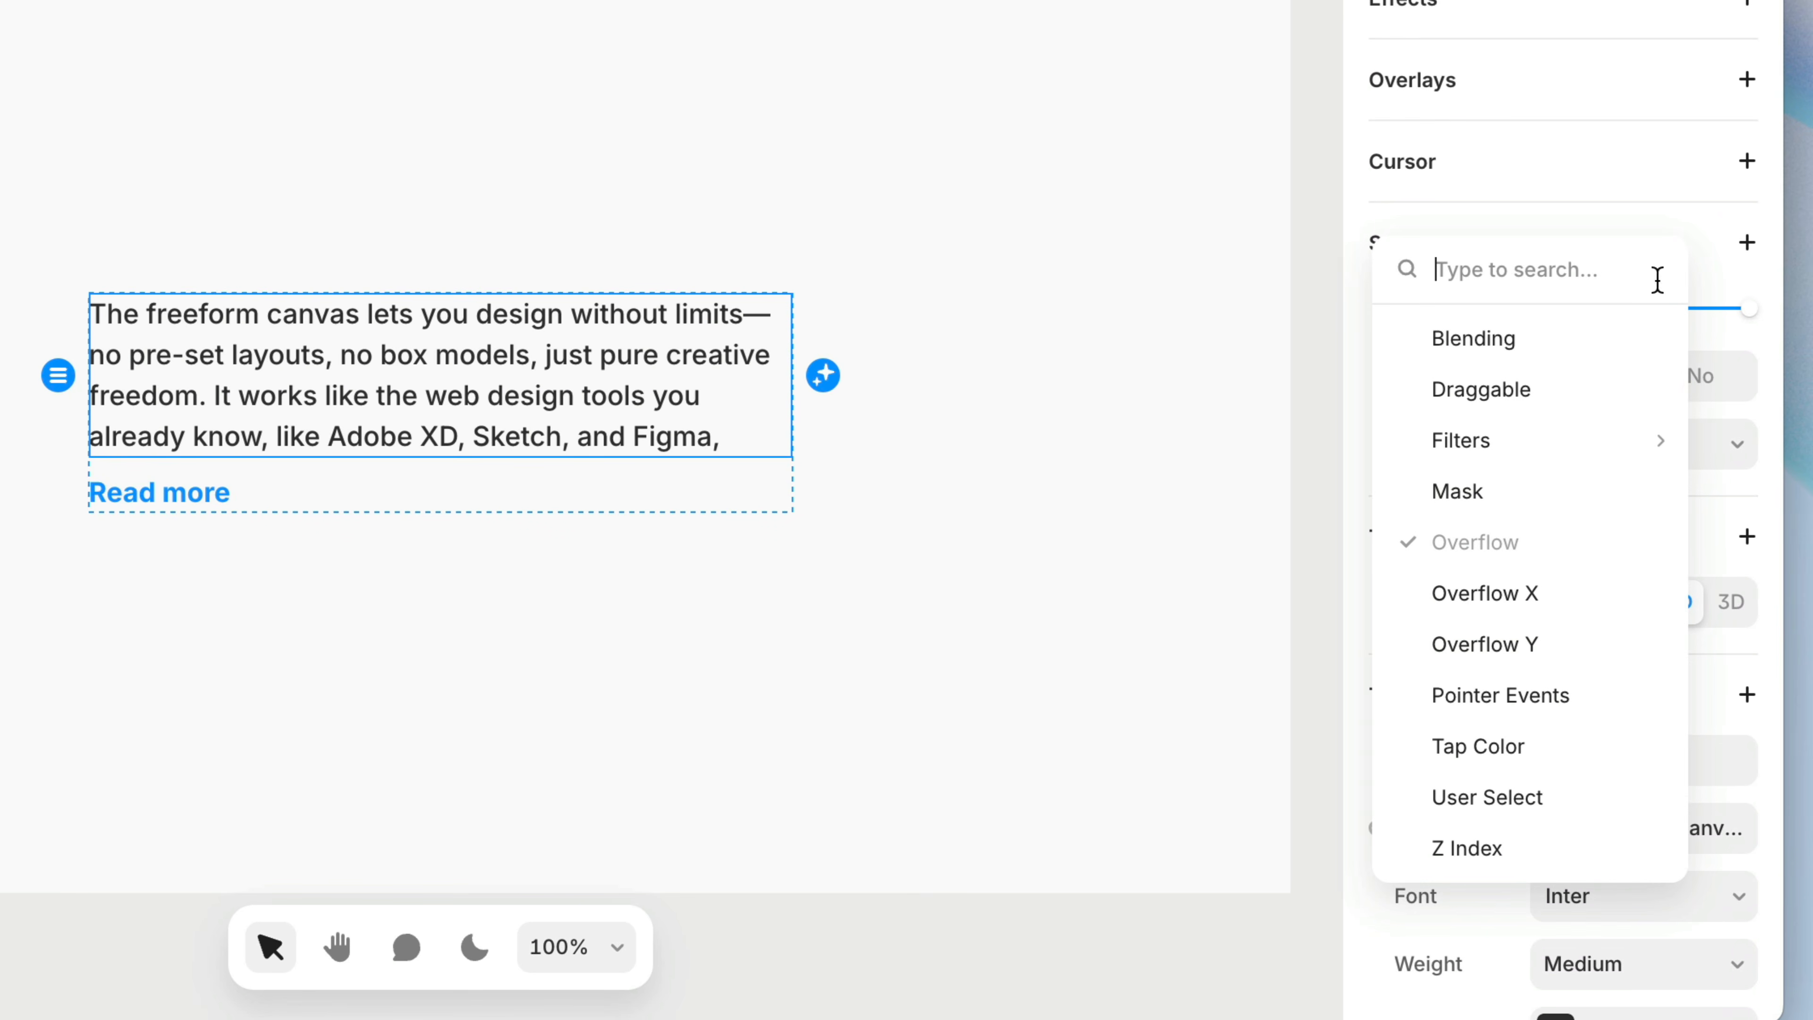
left_click(1513, 500)
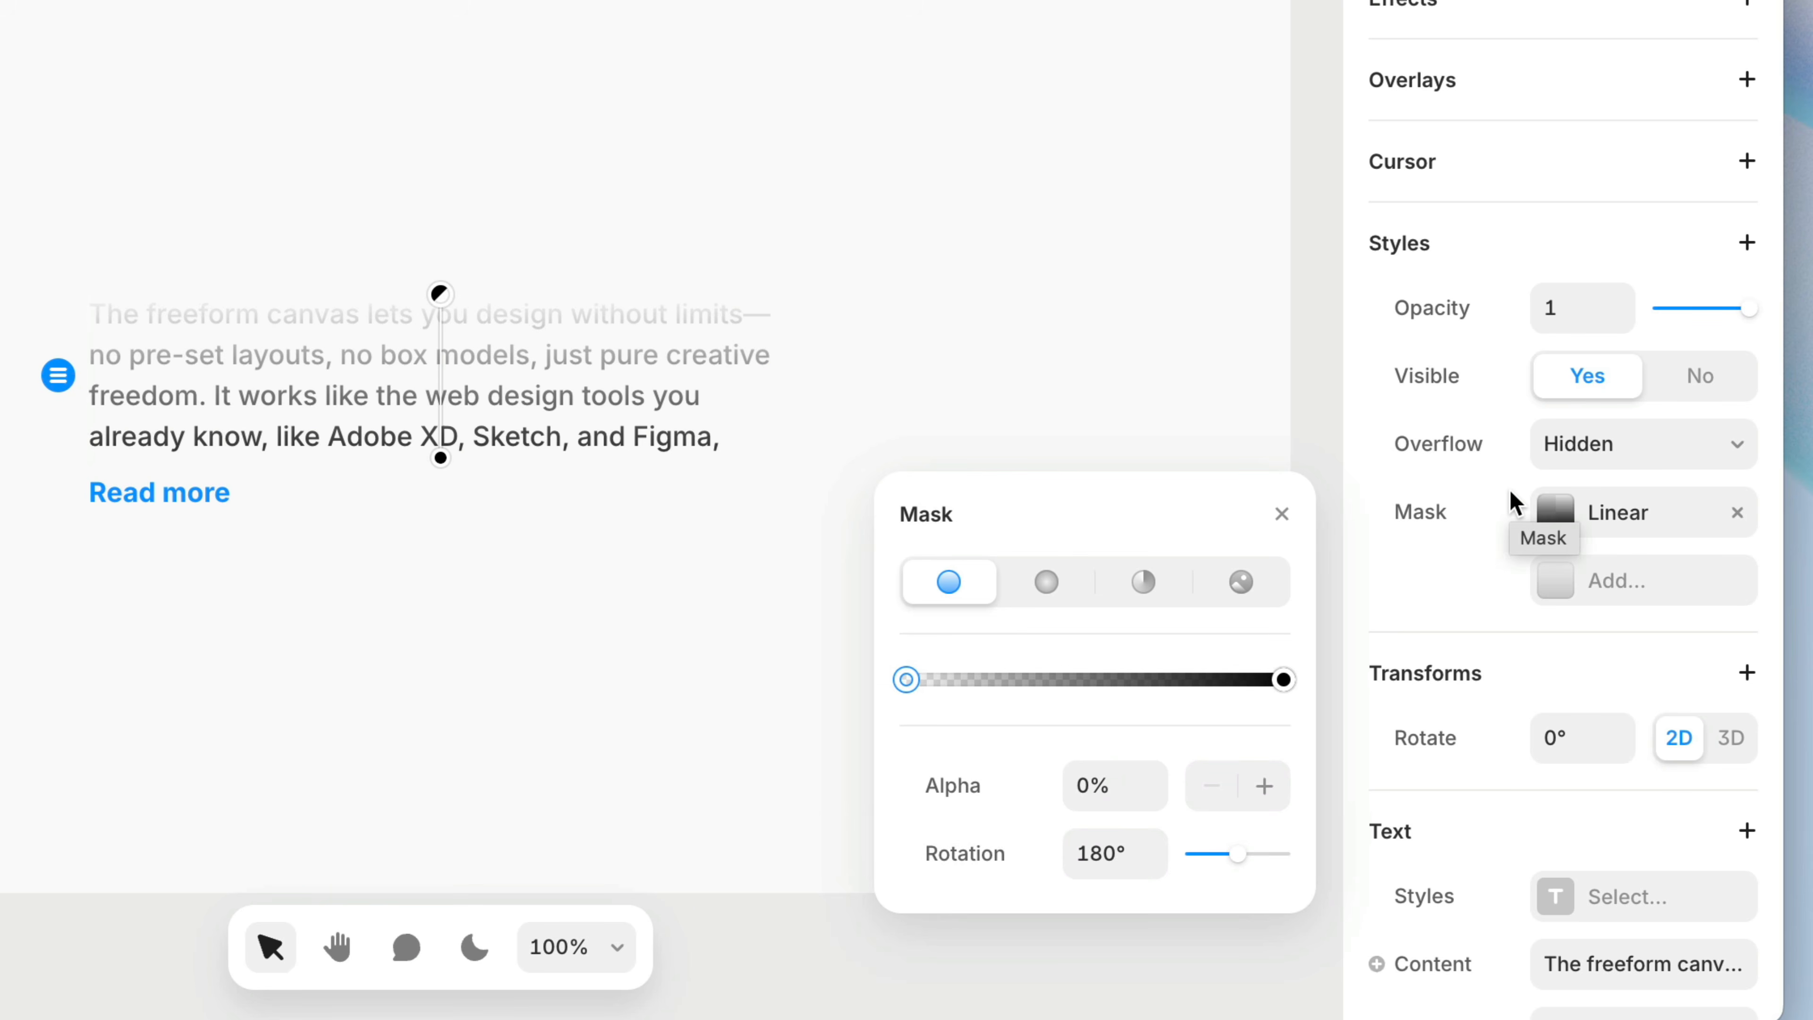
left_click_drag(1240, 868, 1194, 879)
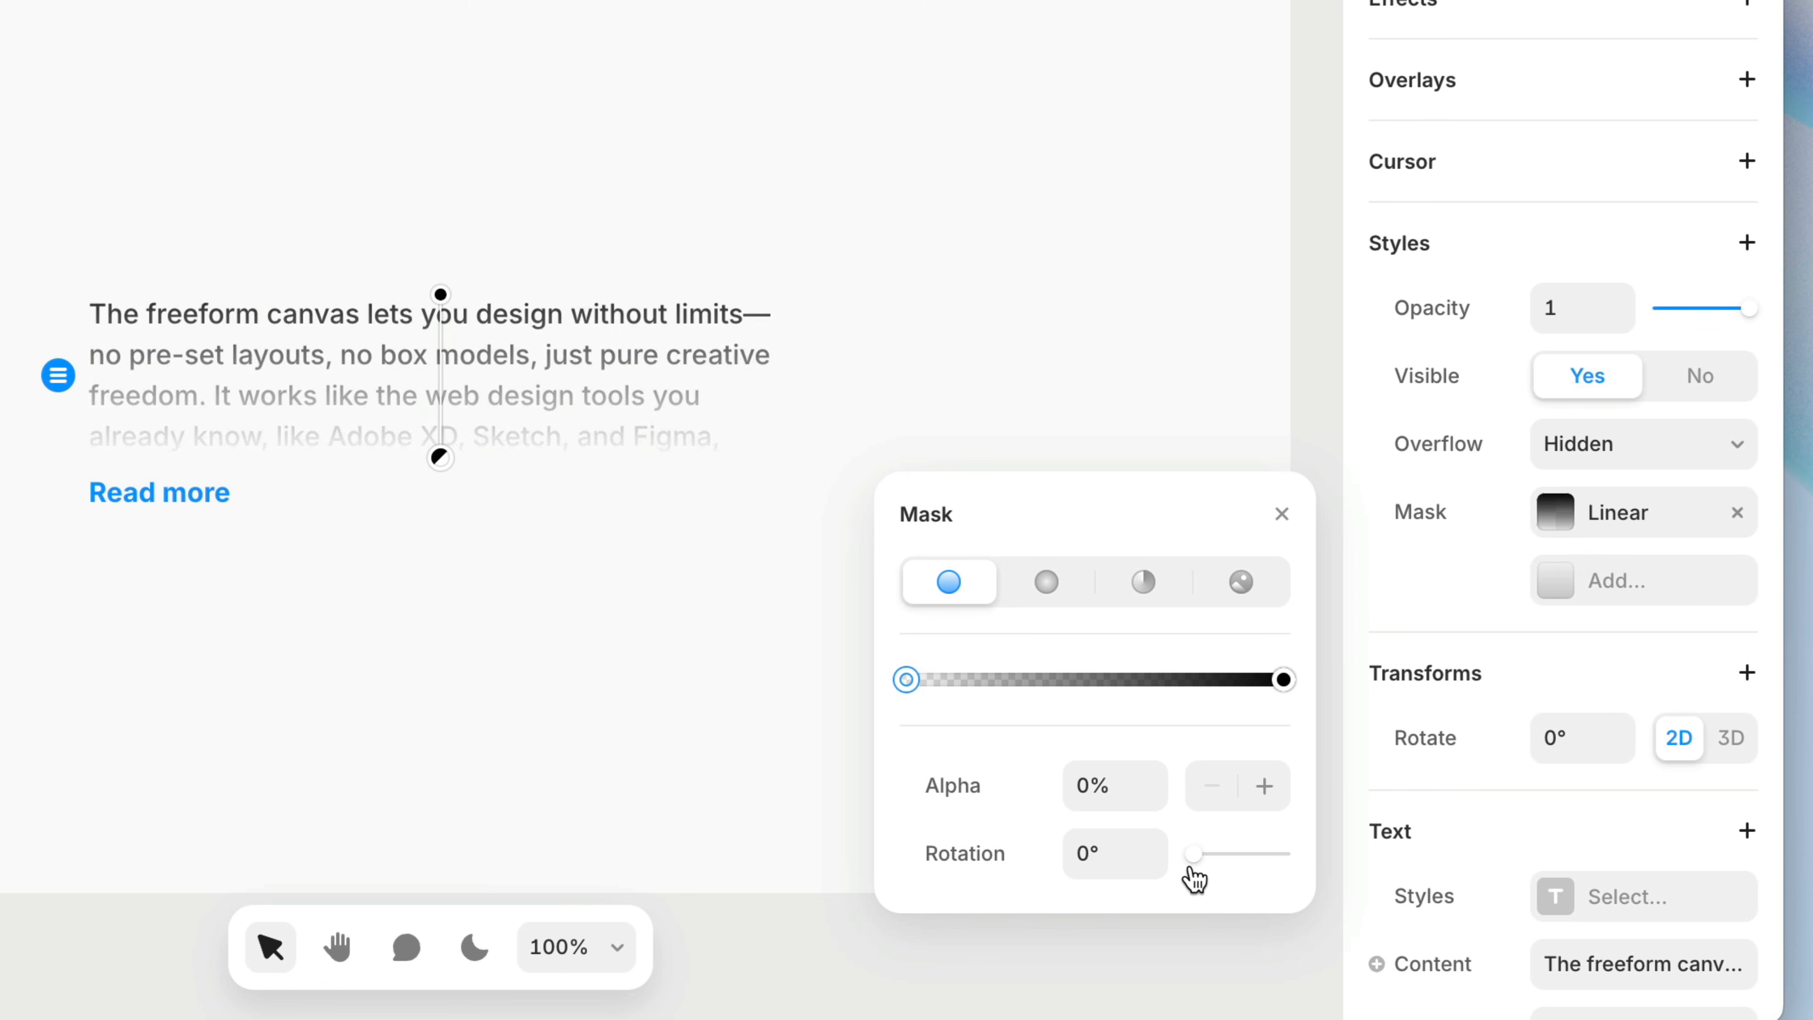
left_click_drag(499, 305, 498, 401)
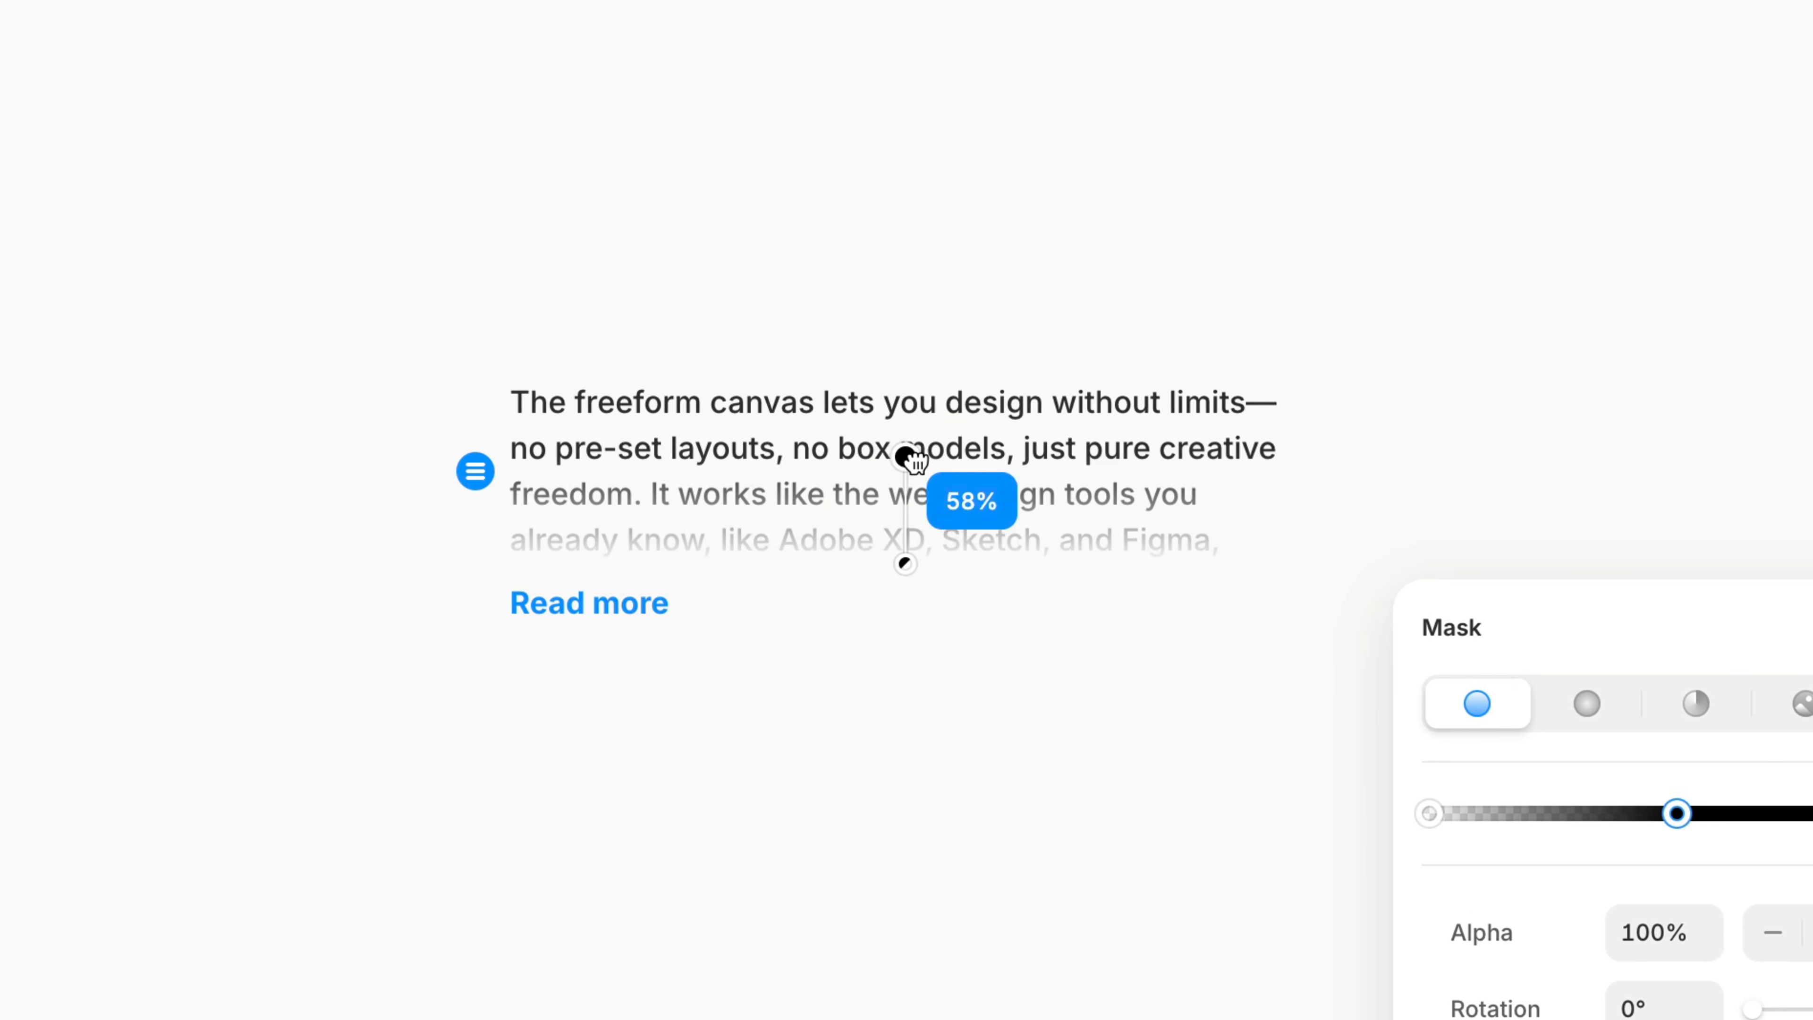
left_click(1499, 404)
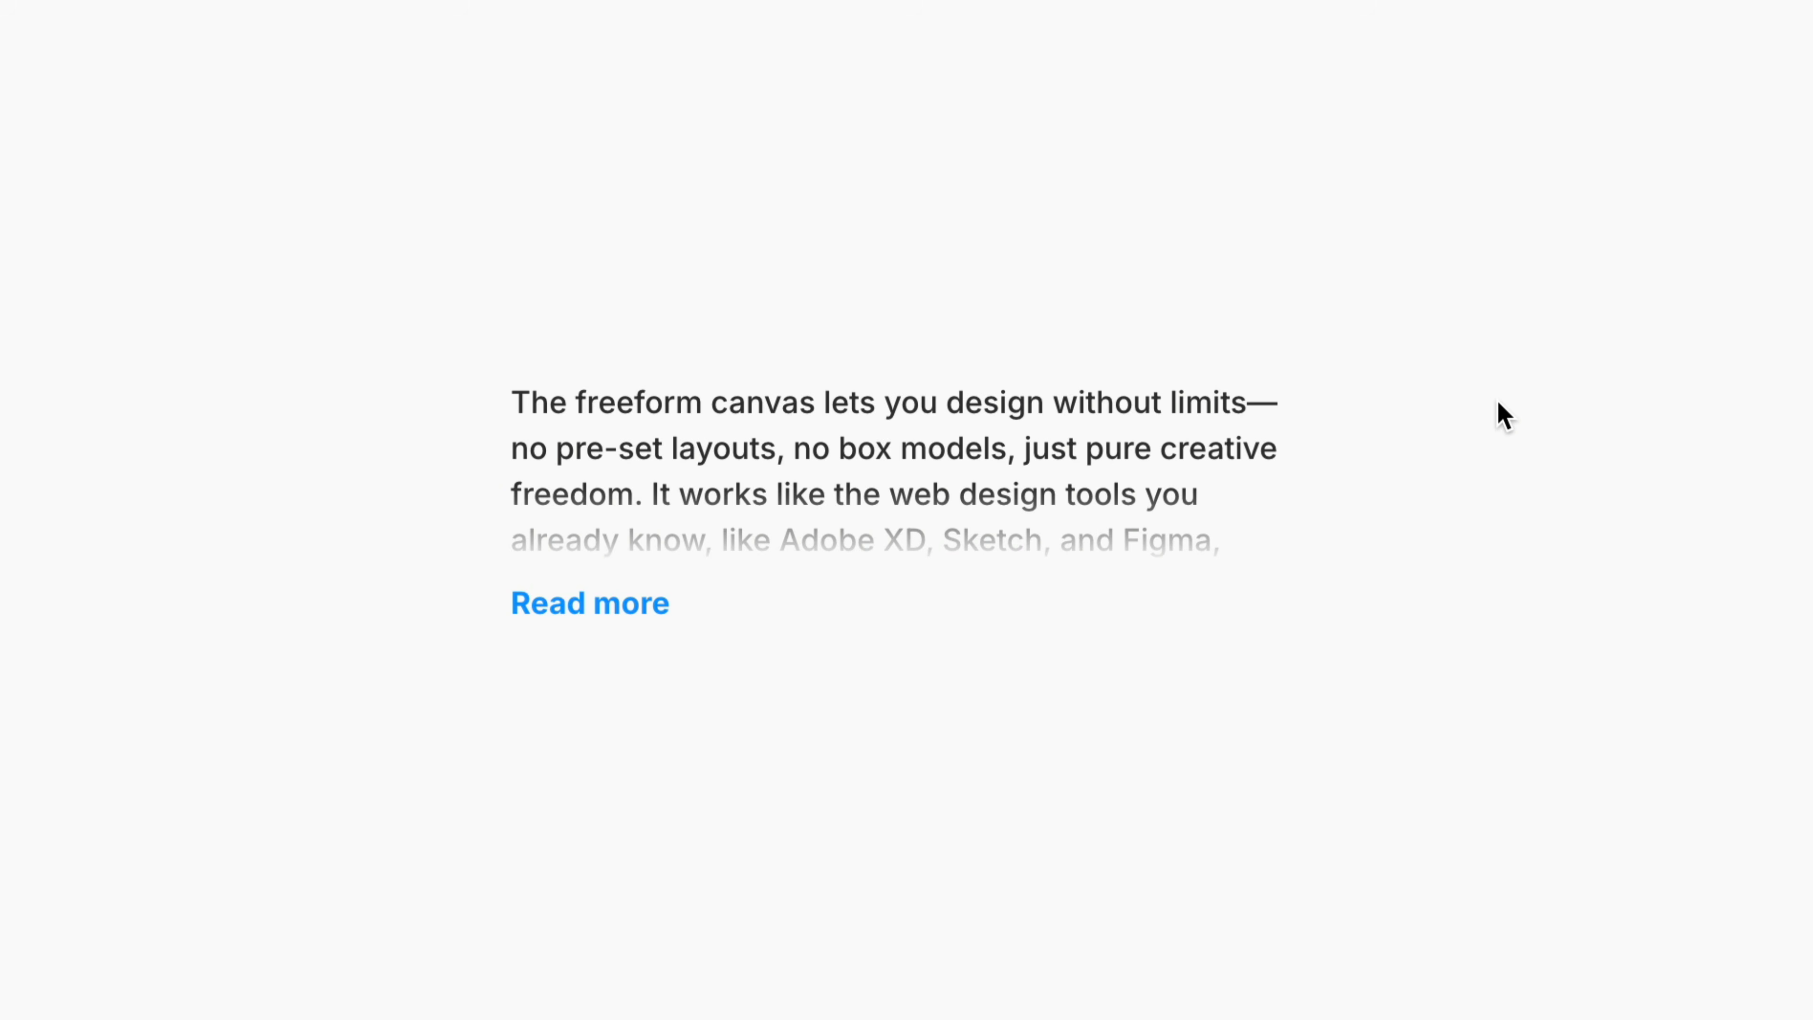
mouse_move(1301, 500)
left_mouse_down()
mouse_move(1682, 478)
mouse_move(1056, 539)
mouse_move(1715, 482)
mouse_move(1336, 509)
left_mouse_up()
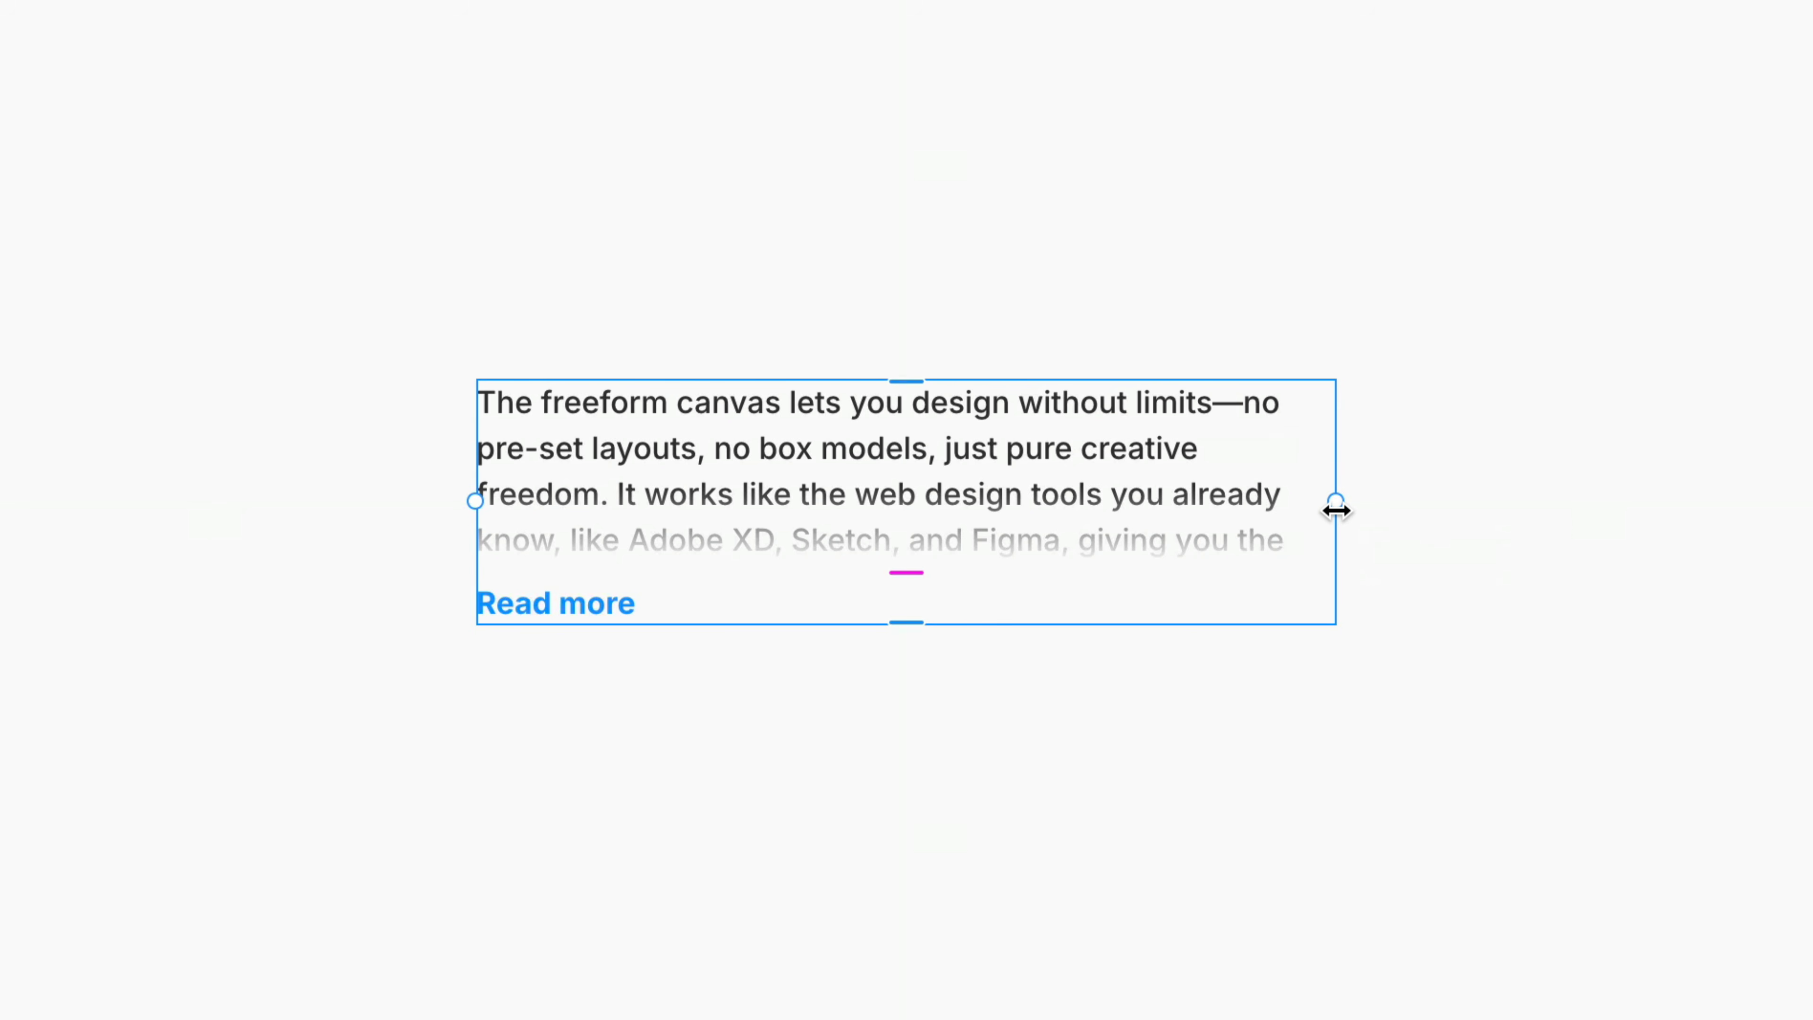